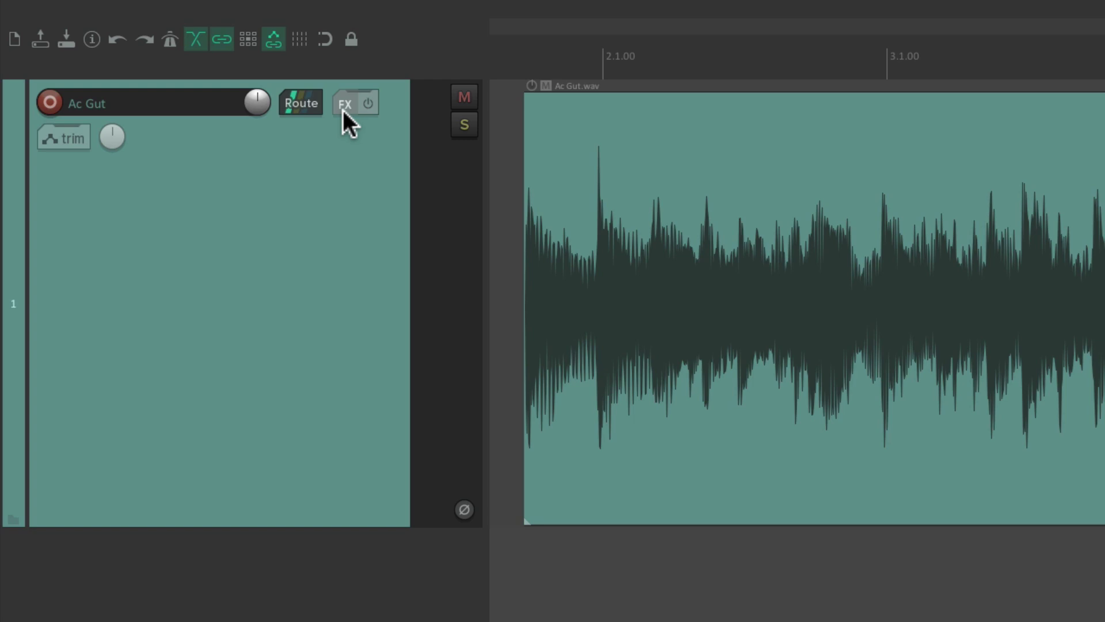
# Open the effects browser for the Ac Gut track and look through the complete plug-in list
pyautogui.click(344, 105)
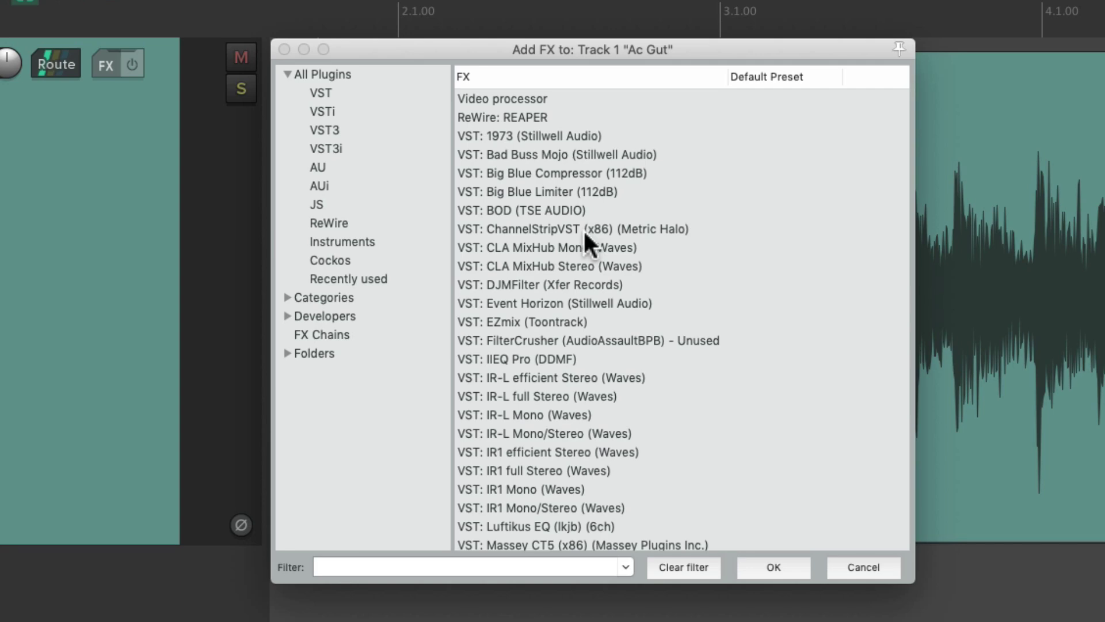
pyautogui.scroll(-12, 562, 233)
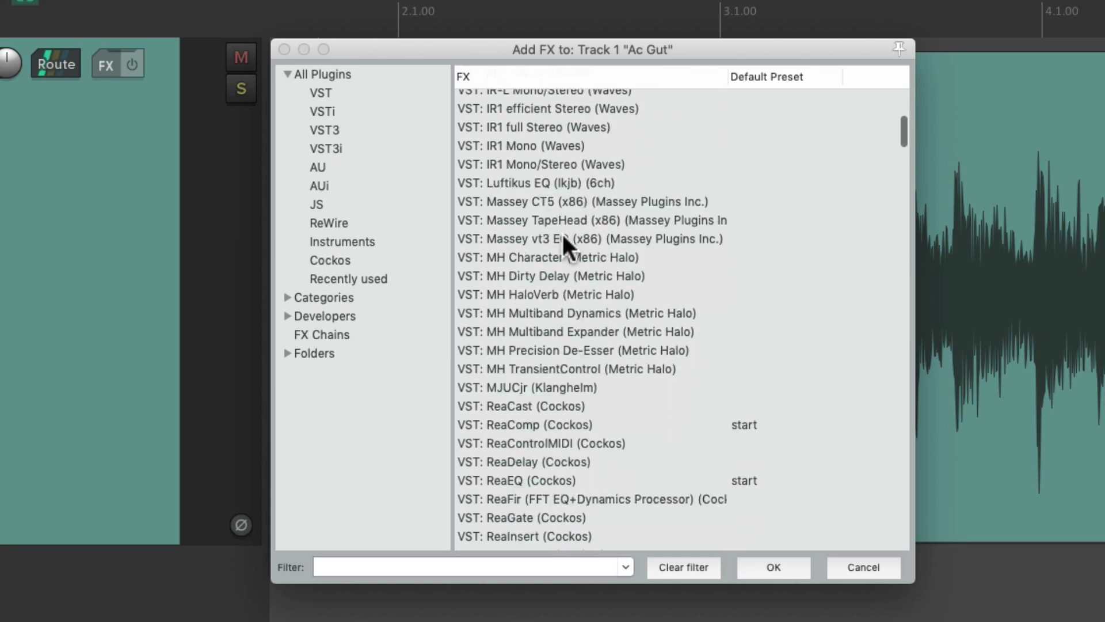
pyautogui.scroll(-20, 561, 231)
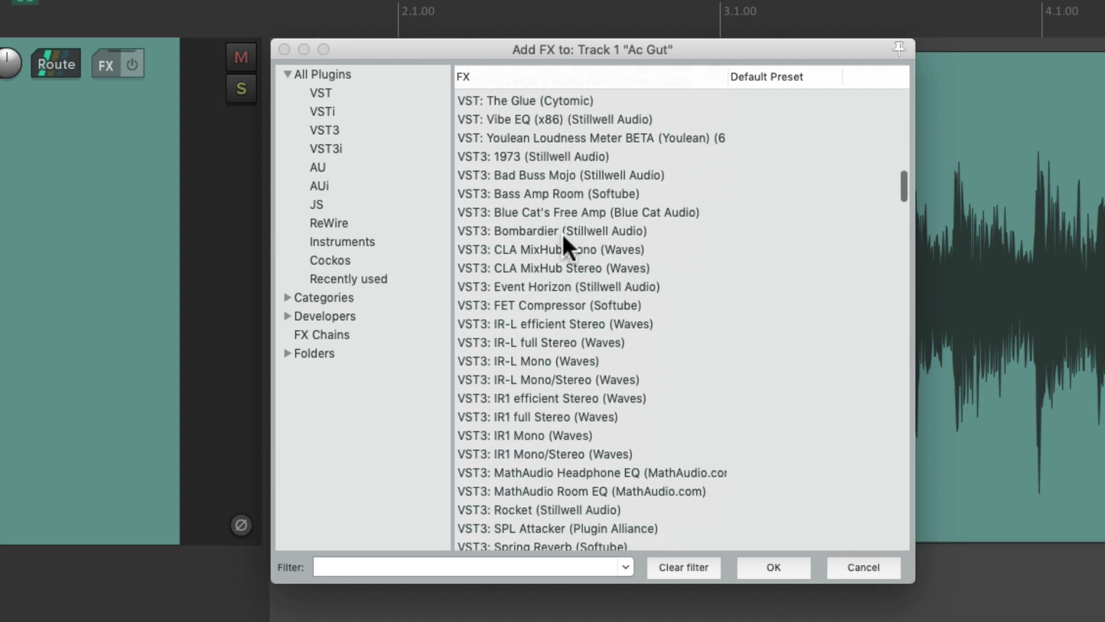
pyautogui.scroll(20, 562, 232)
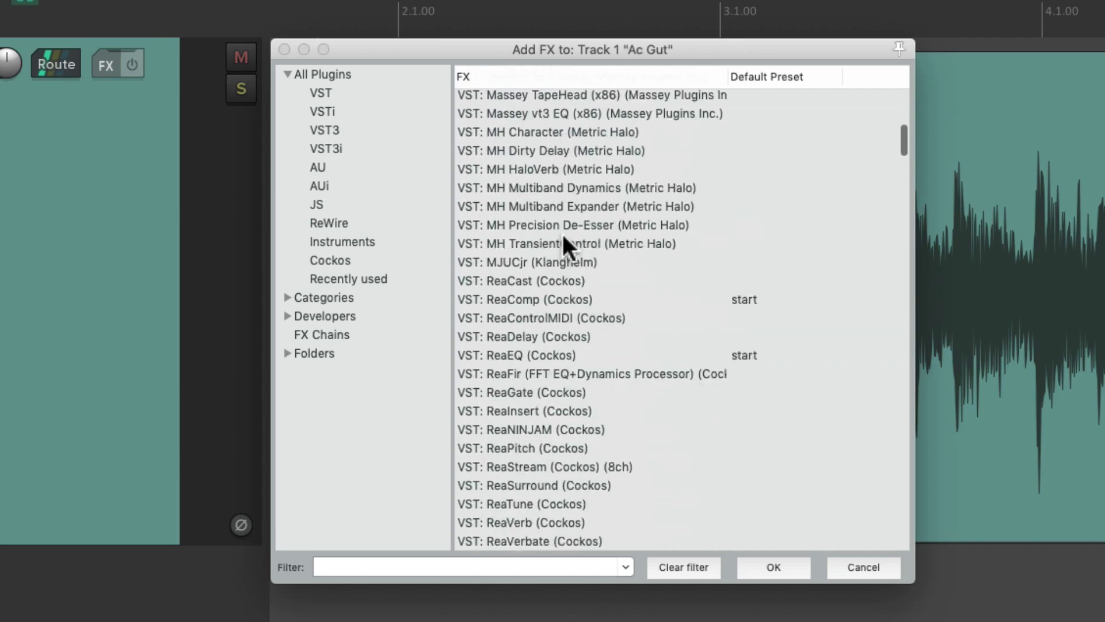
# Filter the plug-in list by "eq", by "comp" and by "dyn", and clear the filter
pyautogui.click(467, 567)
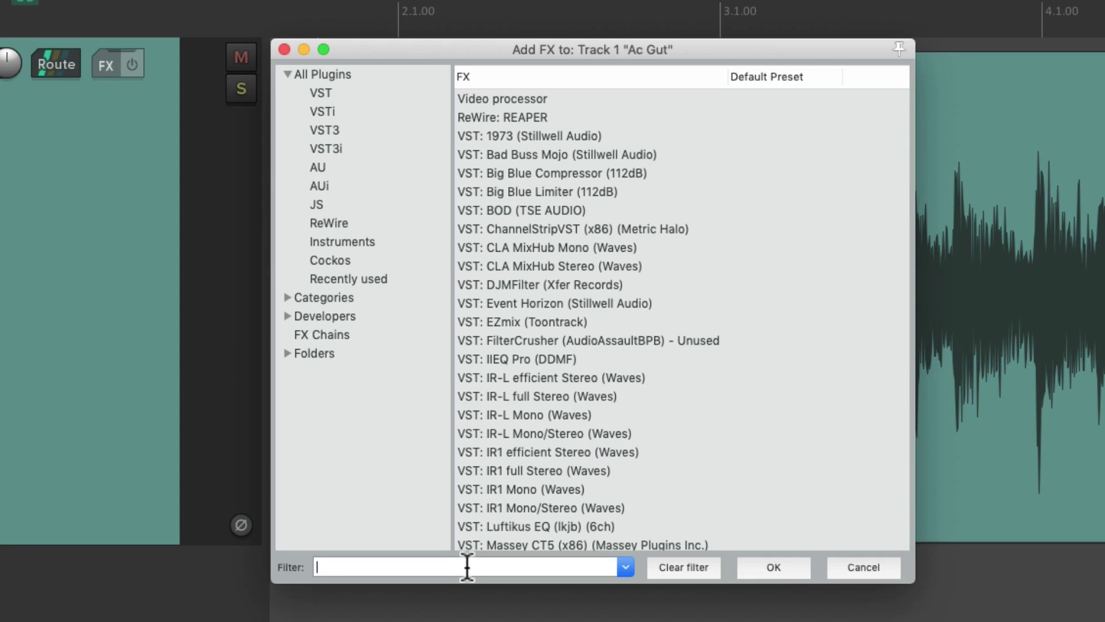
pyautogui.write('eq')
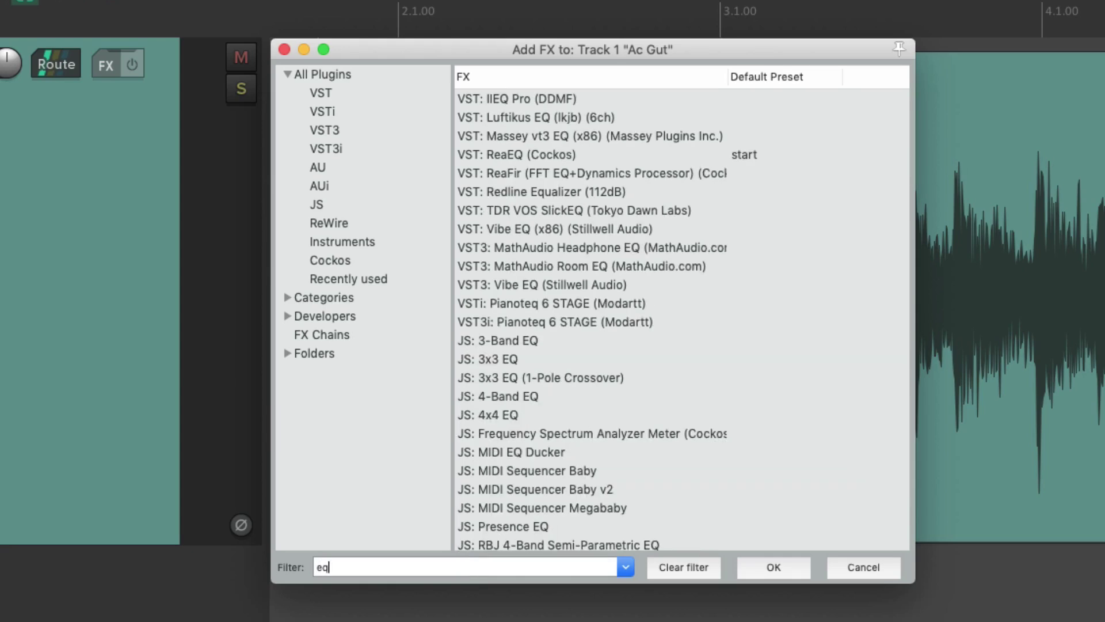
pyautogui.scroll(-5, 601, 305)
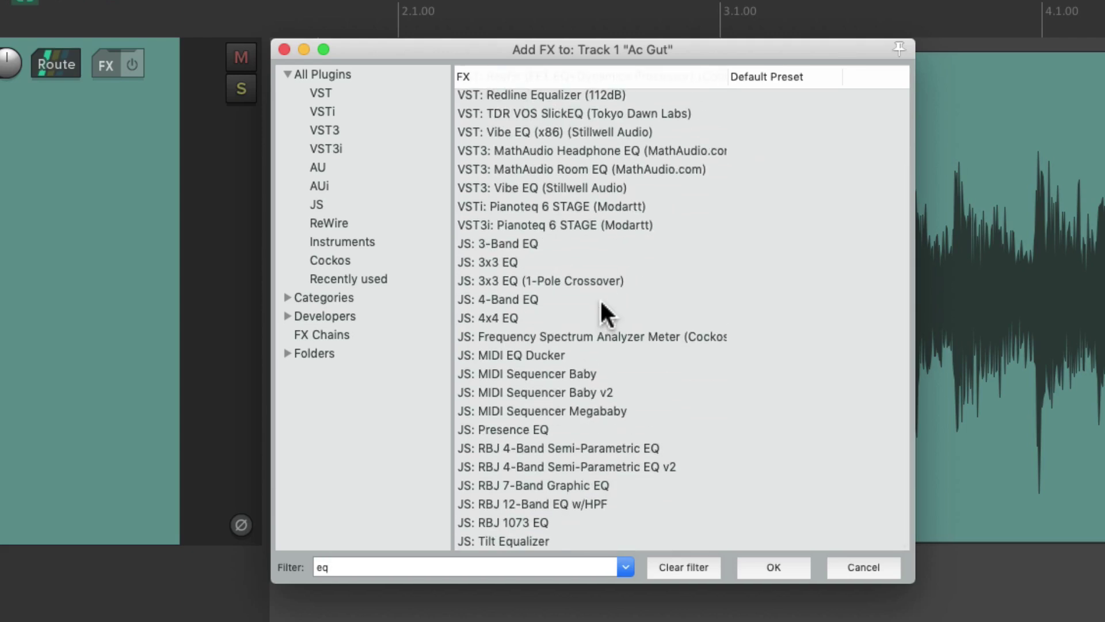
pyautogui.doubleClick(451, 561)
pyautogui.write('comp')
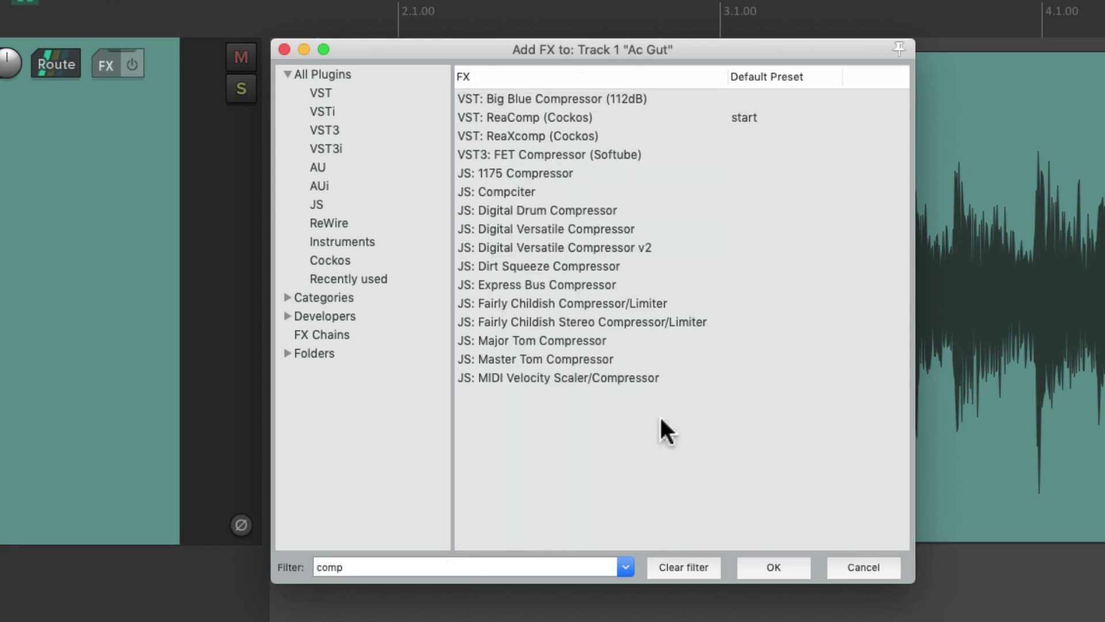
pyautogui.doubleClick(422, 569)
pyautogui.write('dyn')
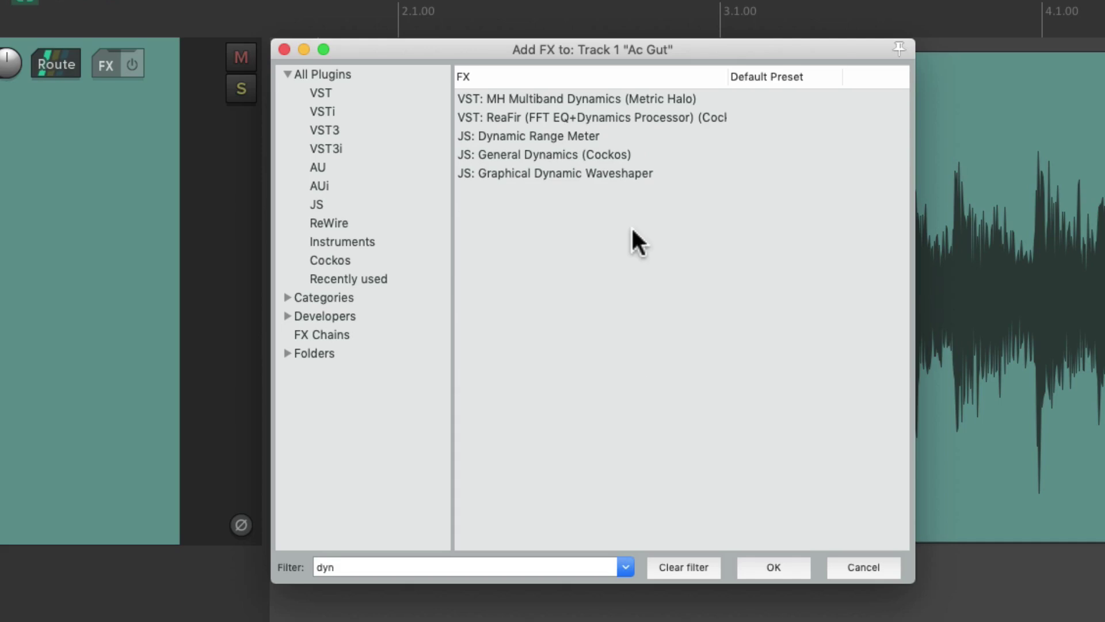
pyautogui.click(673, 569)
# View the VST, AU, JS, Instruments and Cockos plug-in lists, and close the effects browser
pyautogui.click(381, 91)
pyautogui.click(388, 167)
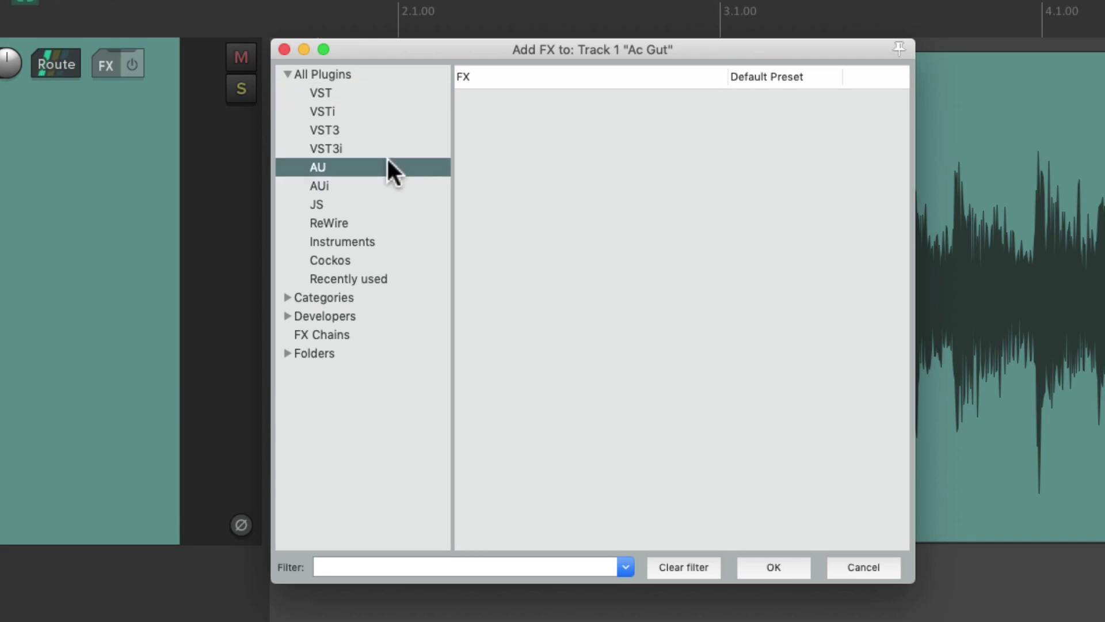
pyautogui.click(393, 205)
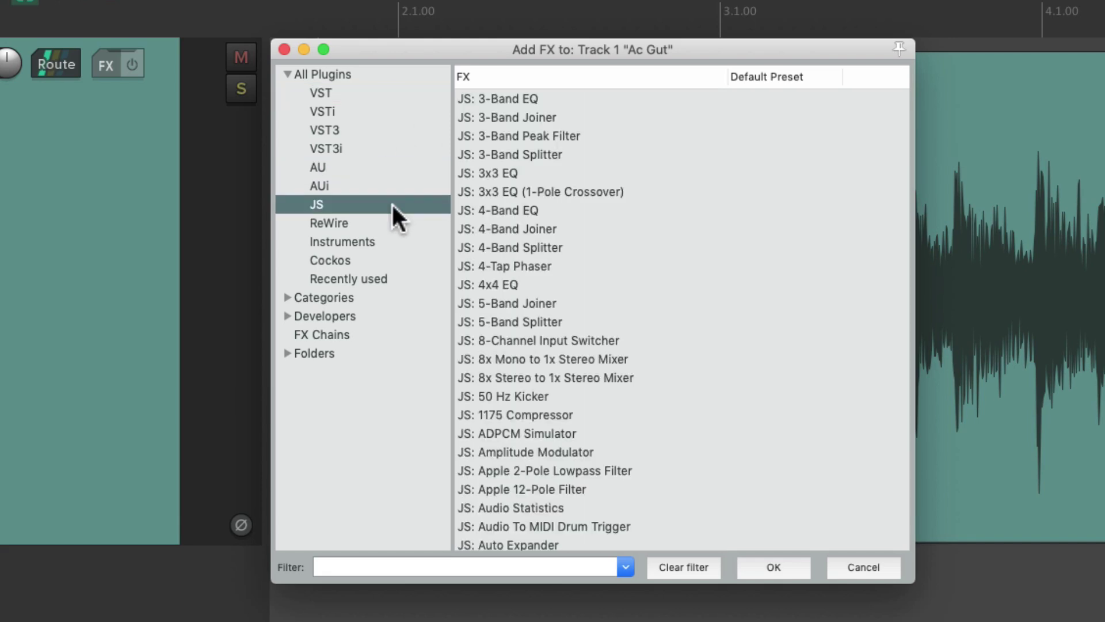
pyautogui.click(411, 239)
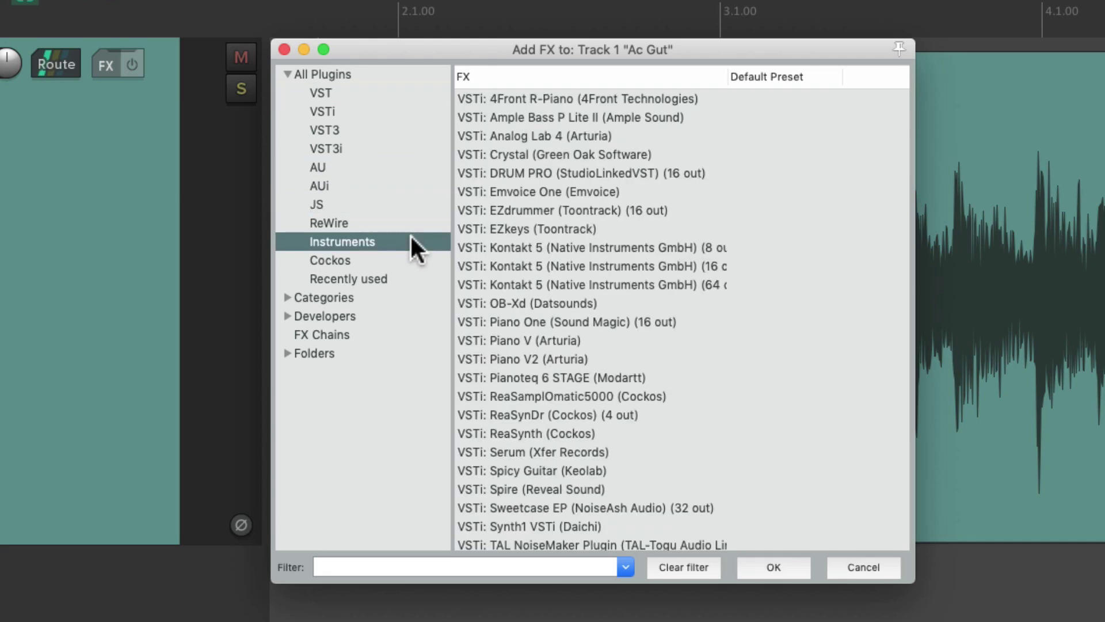
pyautogui.click(399, 259)
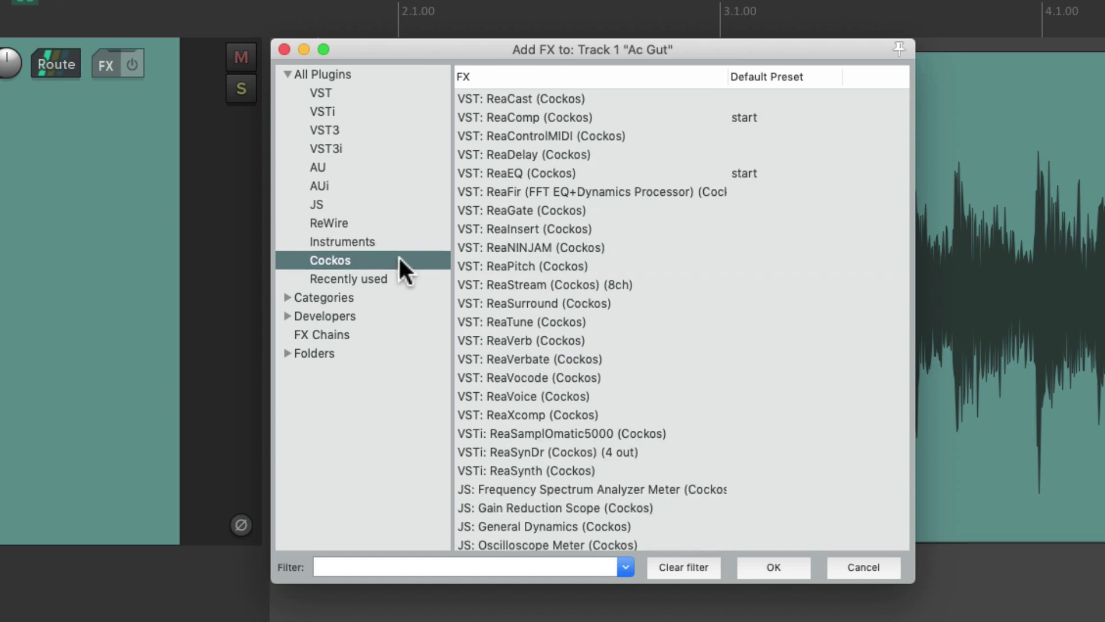
pyautogui.click(285, 50)
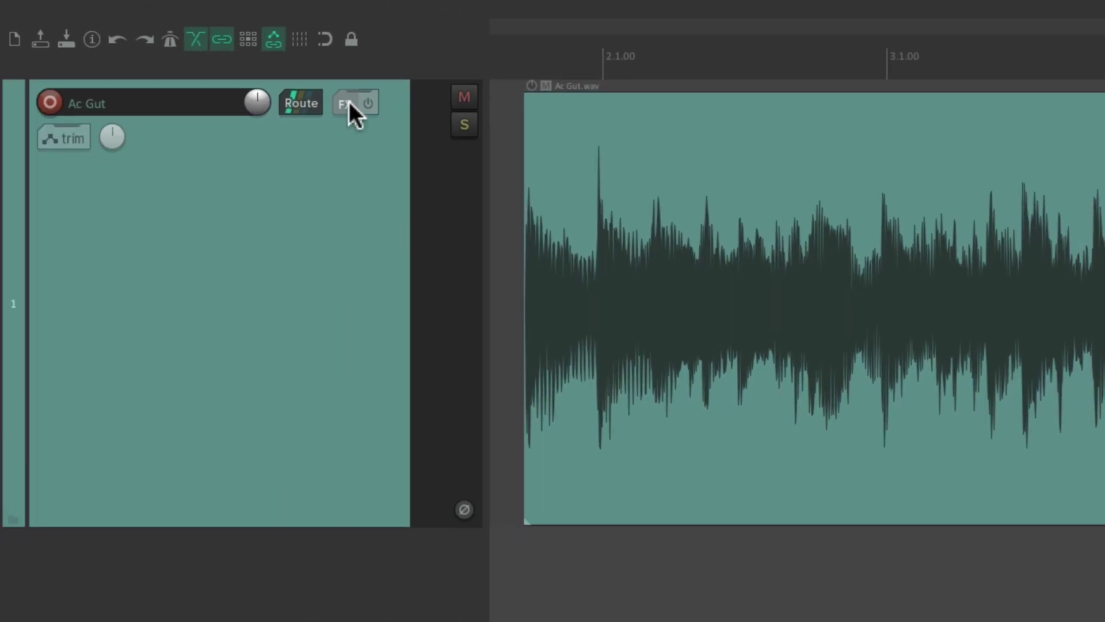
# Bring up the FX Browser window from the program's main commands and close it
pyautogui.moveTo(271, 7)
pyautogui.click(196, 9)
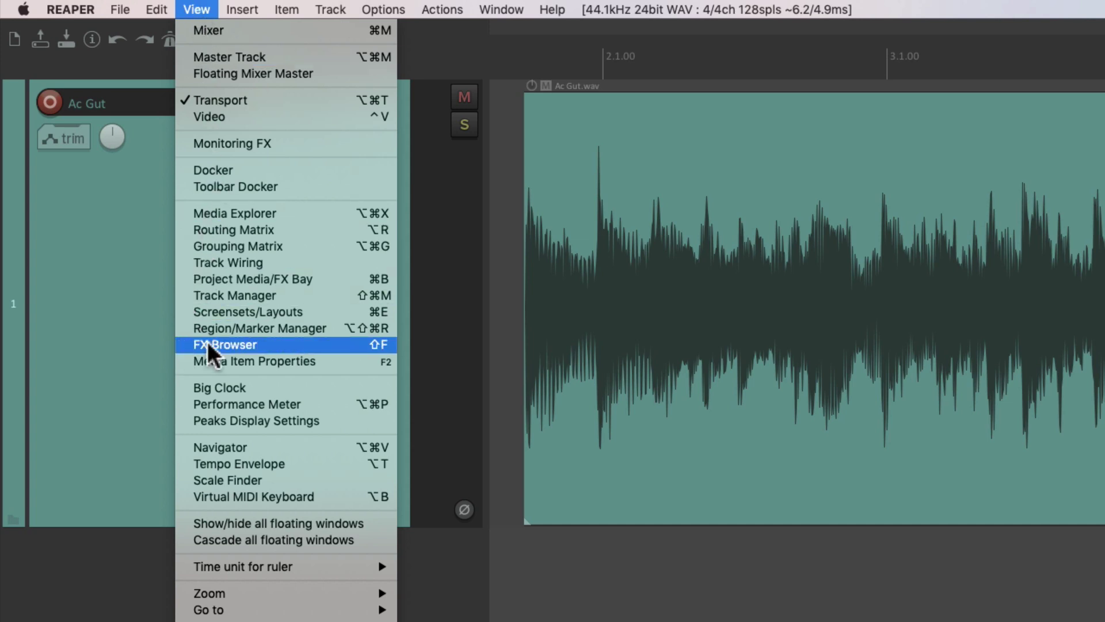
pyautogui.click(357, 345)
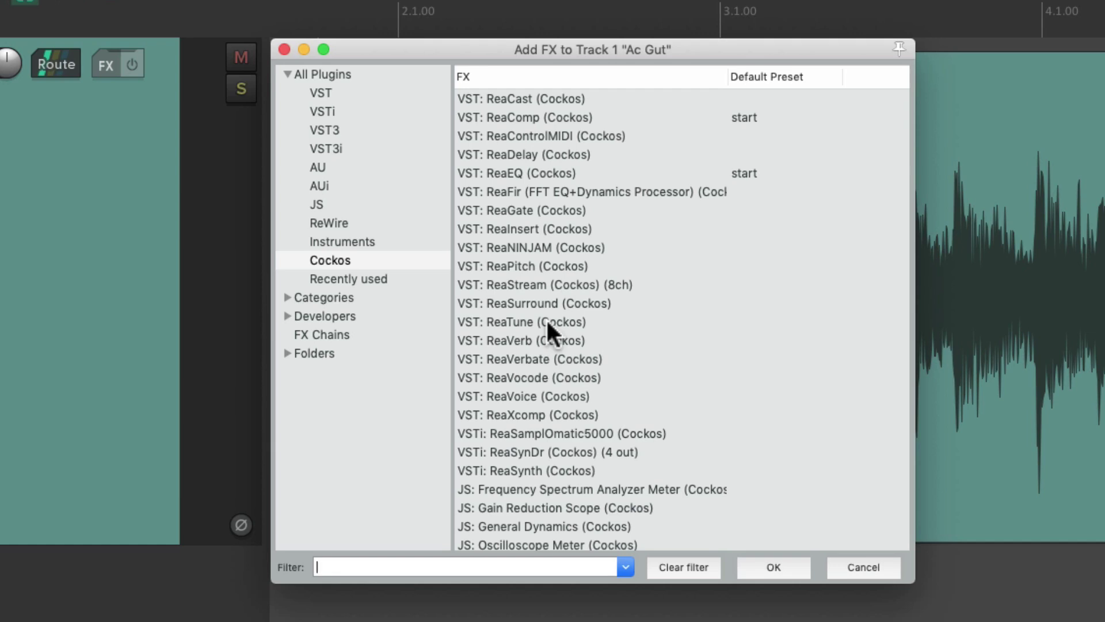
pyautogui.click(284, 49)
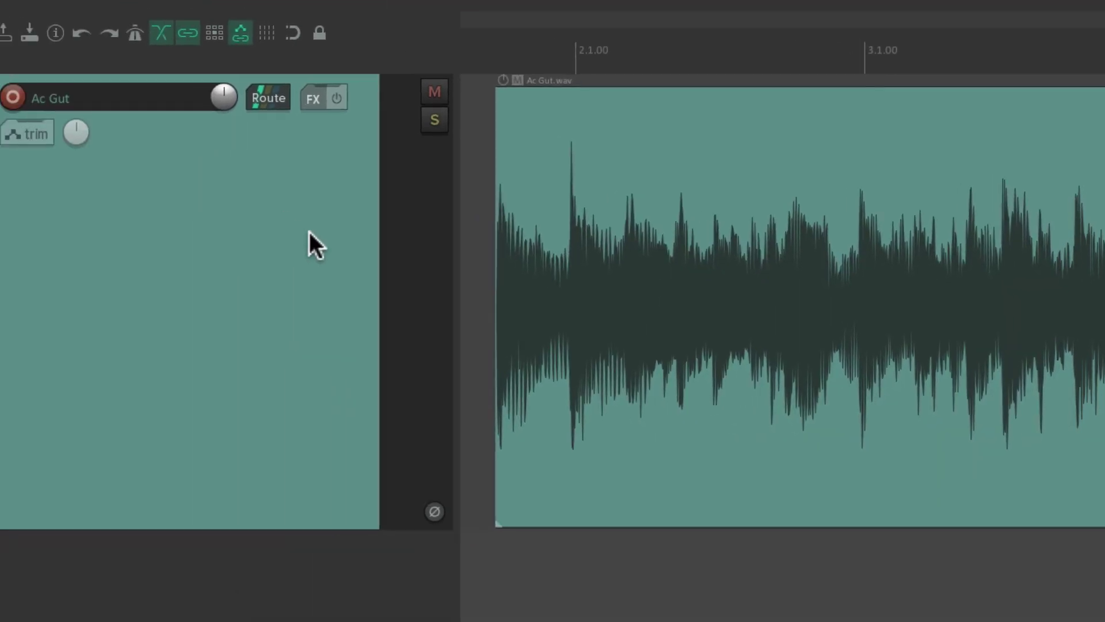
# Select the Ac Gut track, open the FX Browser for it and close the browser
pyautogui.click(99, 219)
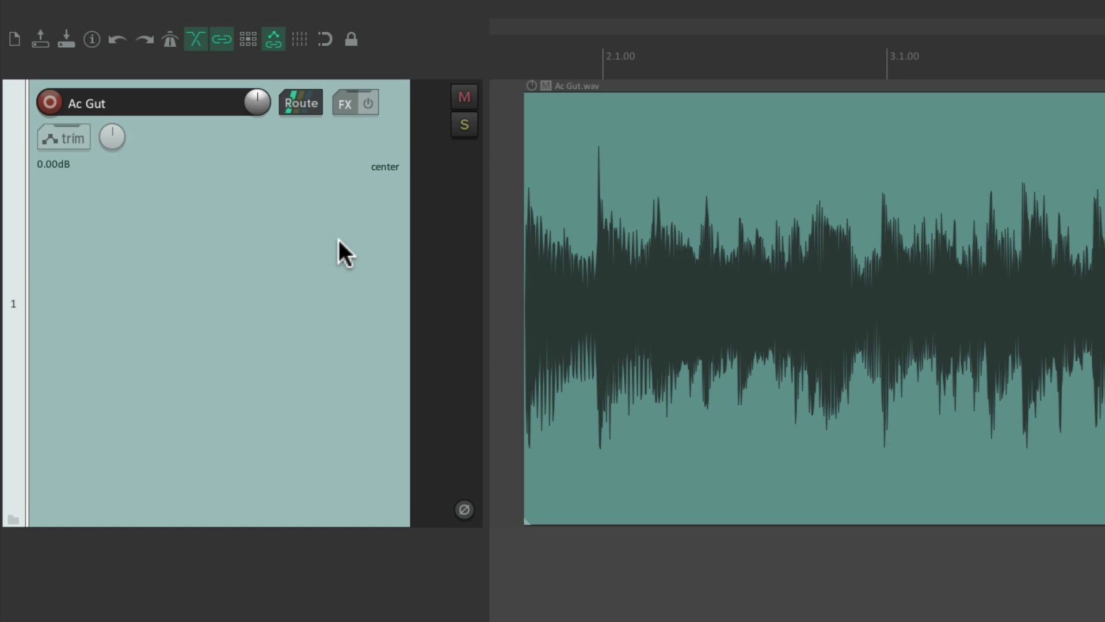
pyautogui.press('f')
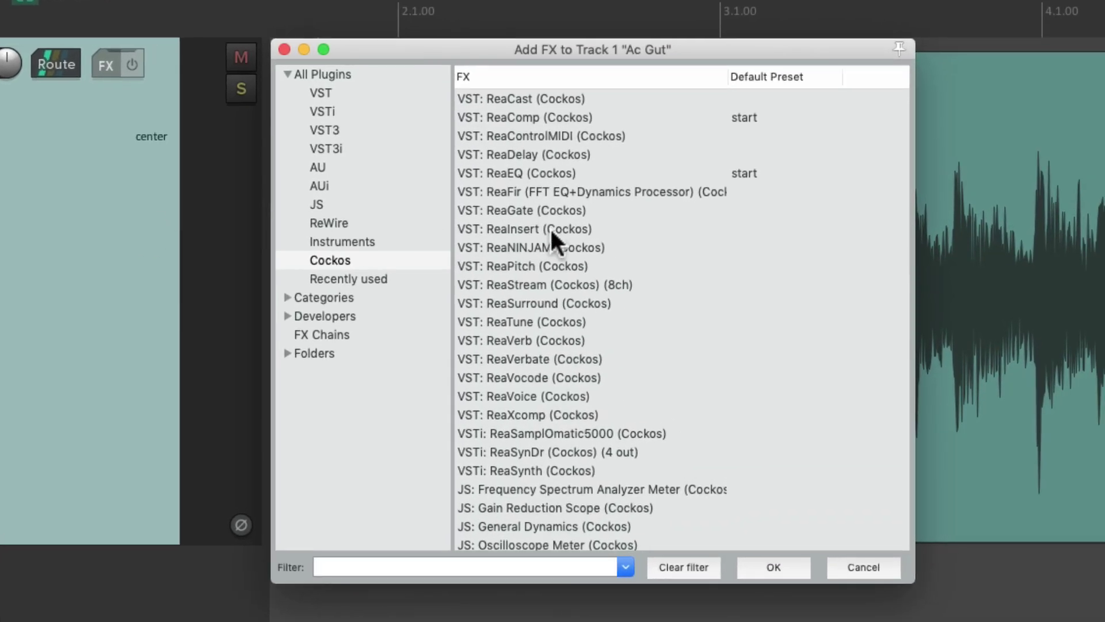
pyautogui.click(284, 48)
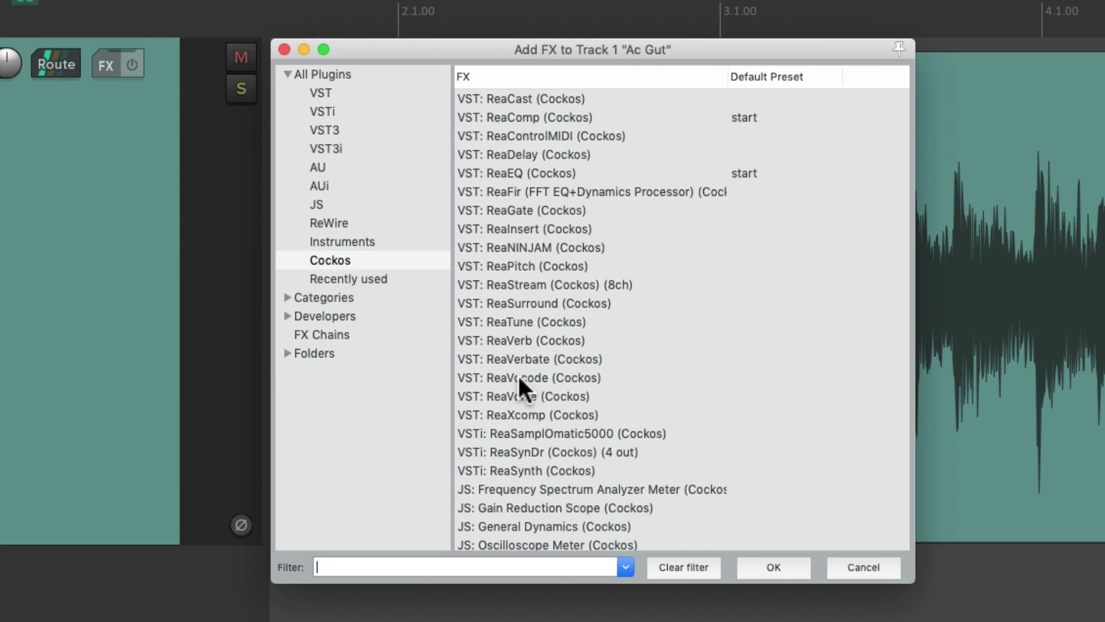
# Add the Cockos ReaEQ plug-in to the Ac Gut track, remove it again and close the FX chain window
pyautogui.click(395, 262)
pyautogui.click(541, 170)
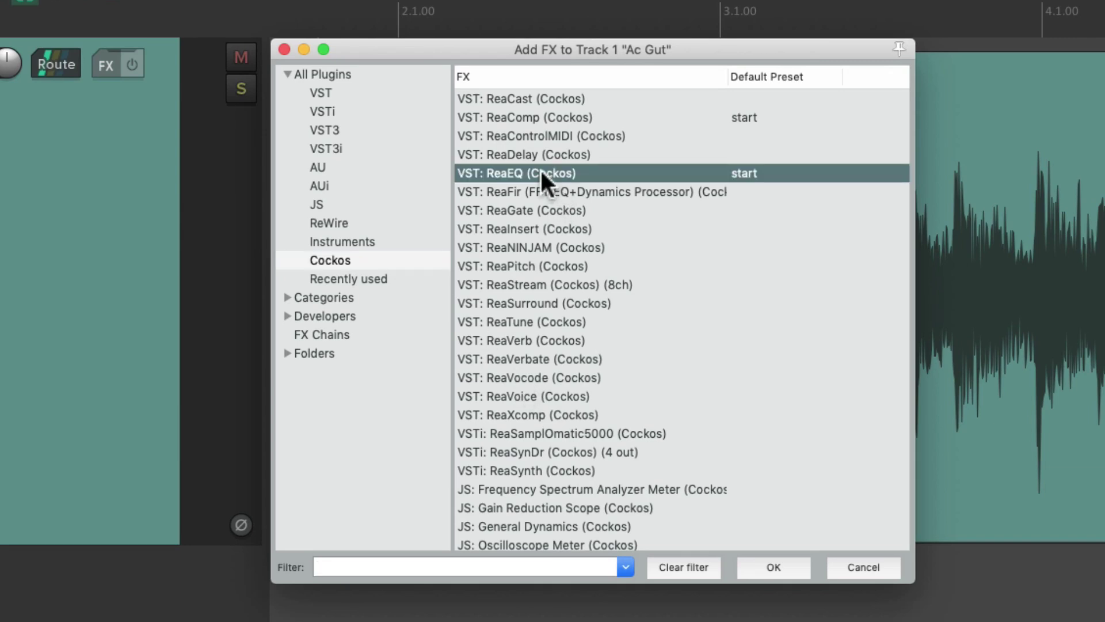
pyautogui.doubleClick(507, 173)
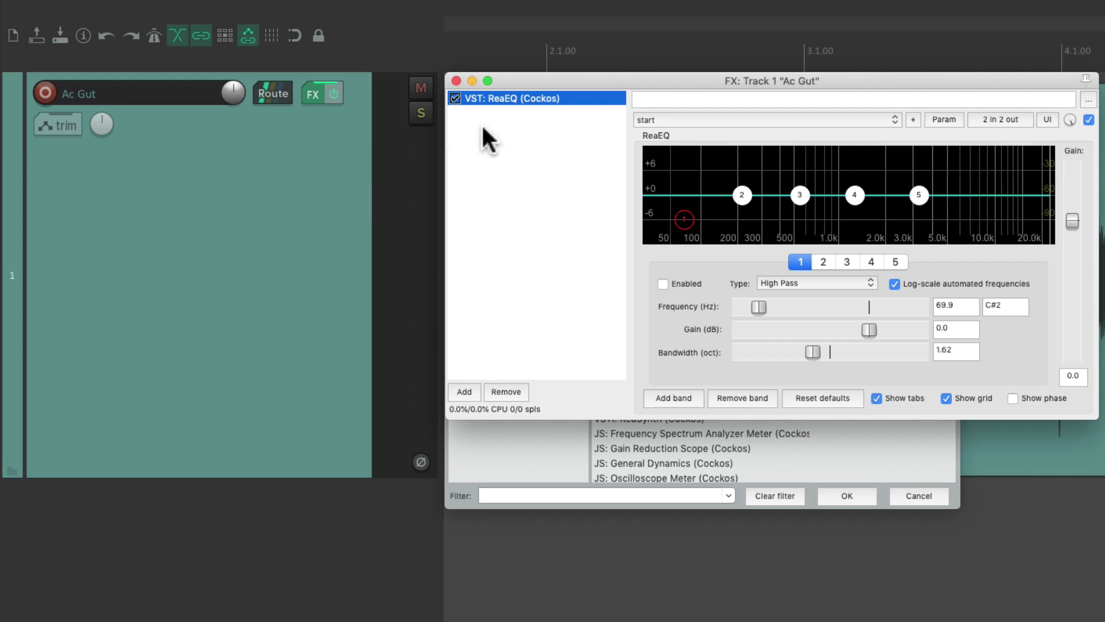
pyautogui.press('Delete')
pyautogui.click(456, 81)
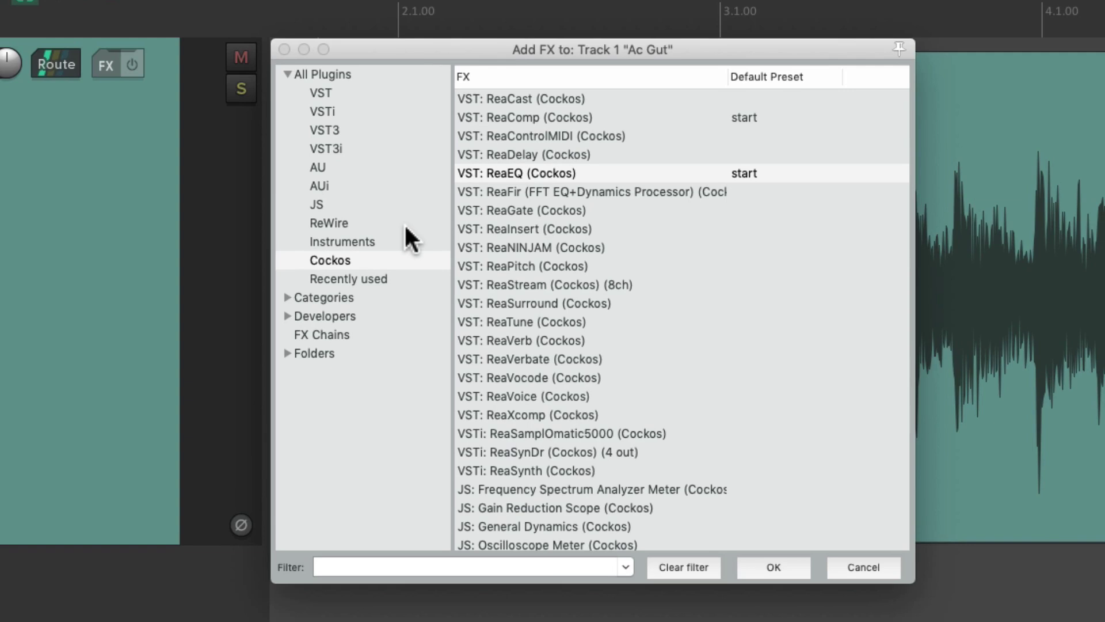
# Examine the plug-in groupings under Categories and Developers, collapsing each group after viewing
pyautogui.click(288, 292)
pyautogui.click(289, 298)
pyautogui.scroll(-5, 426, 369)
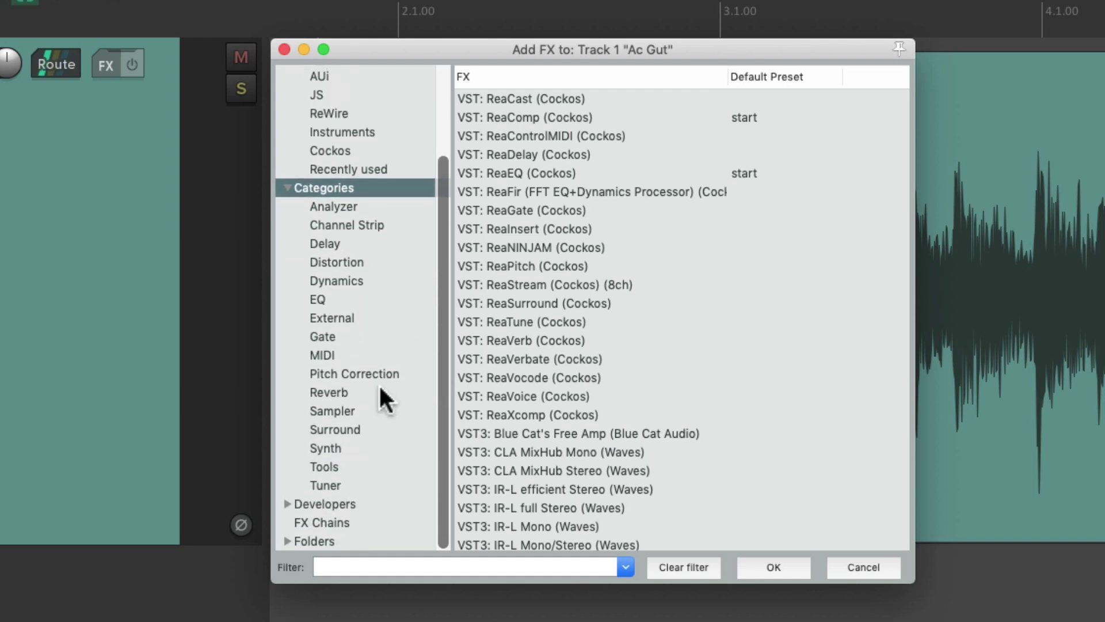
pyautogui.click(286, 187)
pyautogui.click(287, 316)
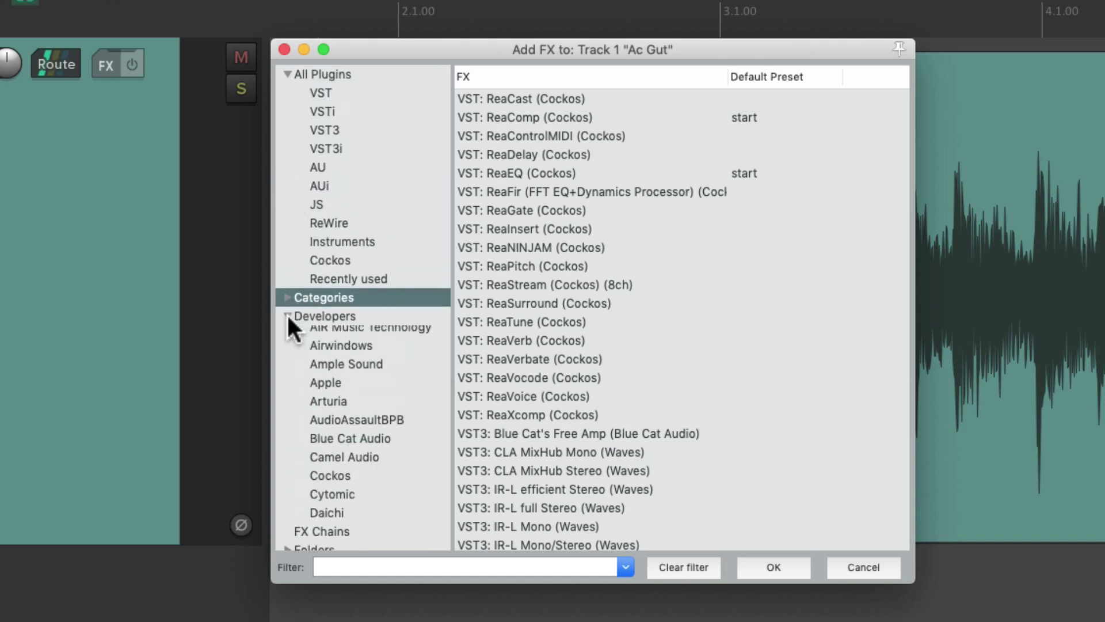
pyautogui.scroll(-4, 388, 379)
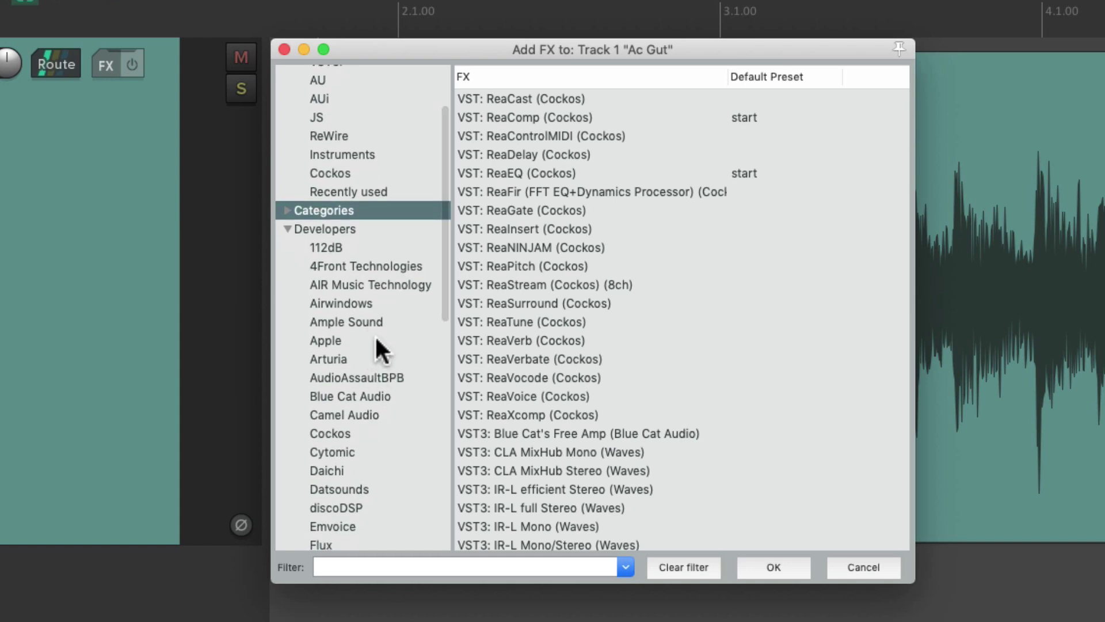
pyautogui.scroll(-5, 374, 334)
pyautogui.scroll(5, 375, 334)
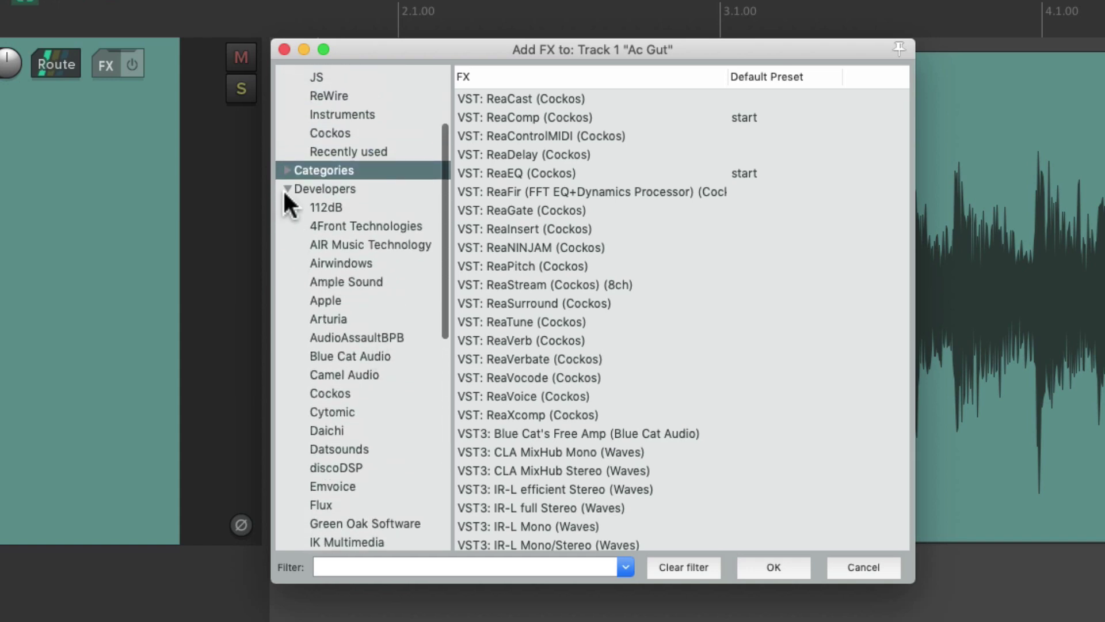
pyautogui.click(285, 186)
# View the FX Chains list, and expand Folders to show the contents of Favorites
pyautogui.click(326, 340)
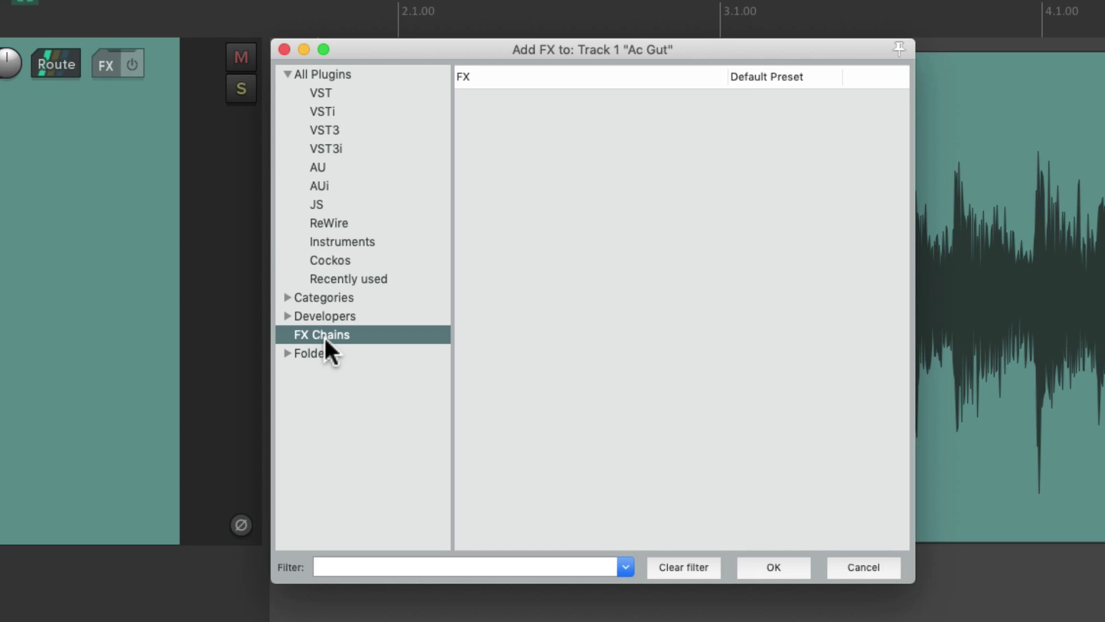
pyautogui.click(349, 353)
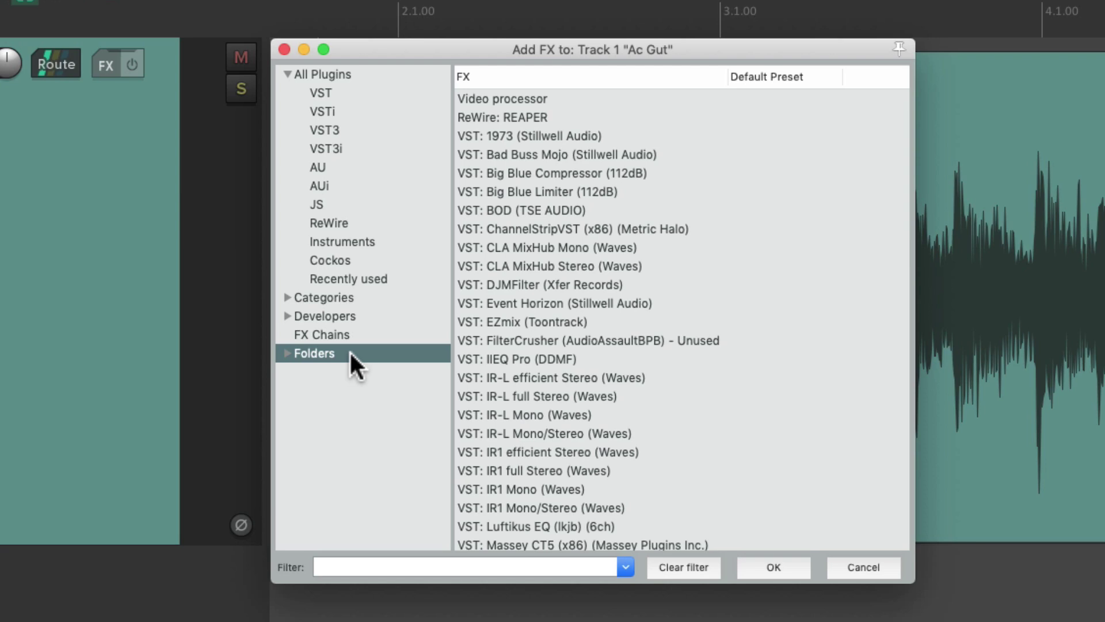
pyautogui.click(286, 353)
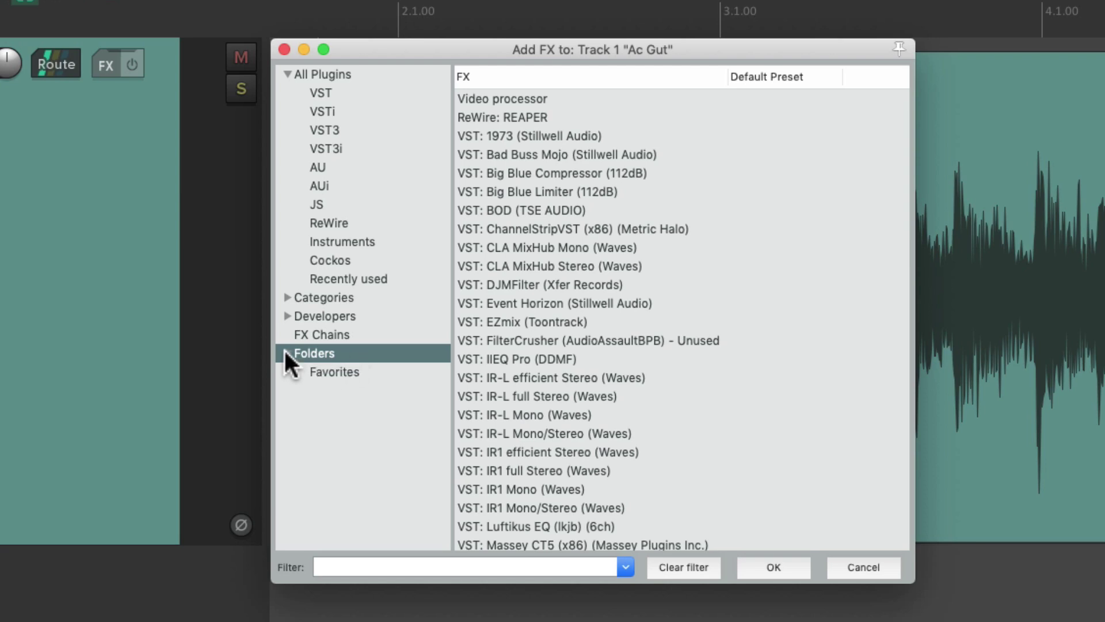
pyautogui.click(348, 374)
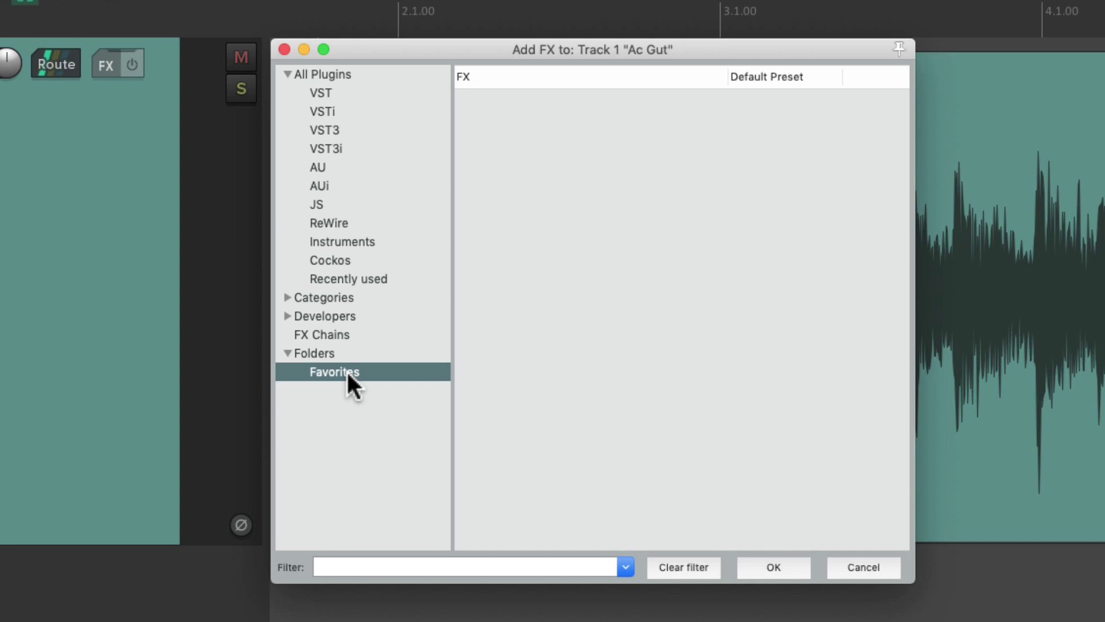
# Add ReaEQ, ReaVerb, ReaComp and ReaGate from the Cockos plug-ins to the Favorites folder and view that folder
pyautogui.click(373, 257)
pyautogui.click(525, 171)
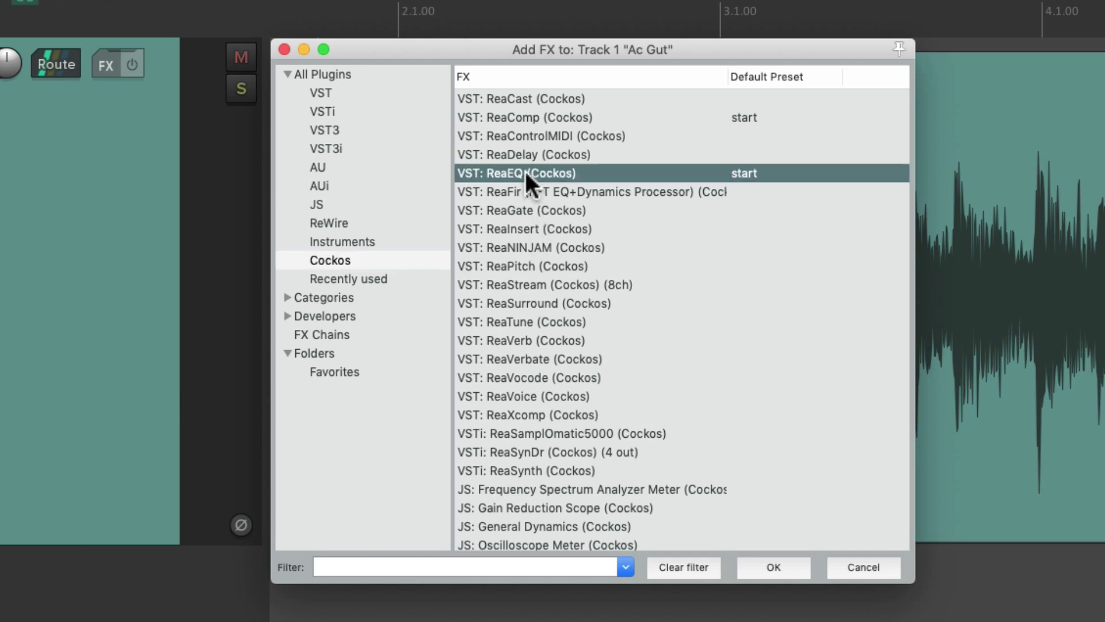
pyautogui.keyDown('super'); pyautogui.click(576, 336); pyautogui.keyUp('super')
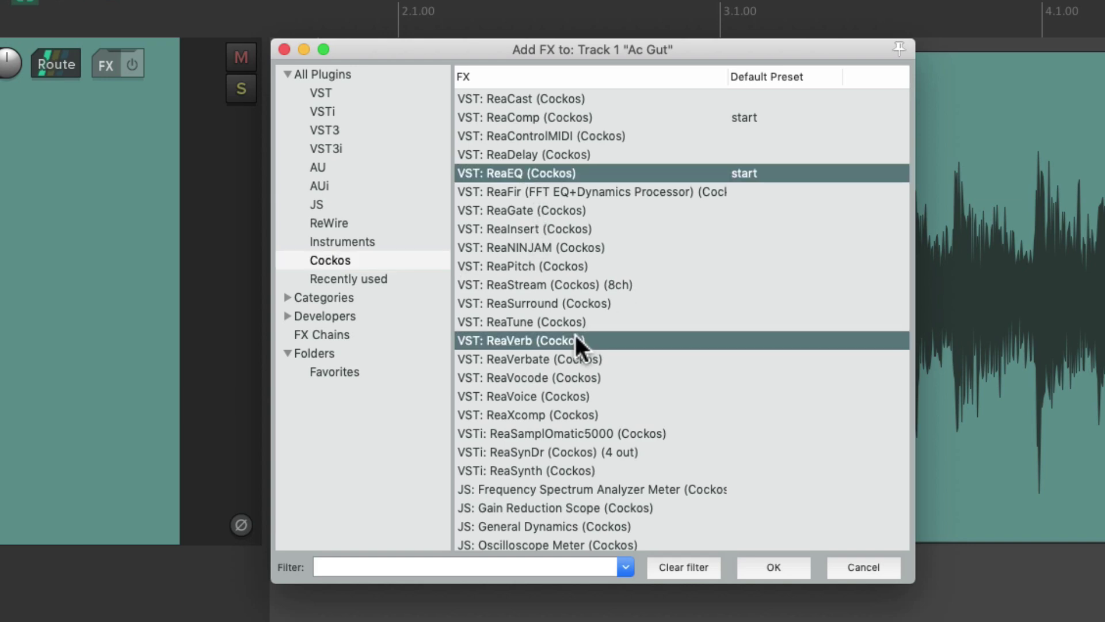
pyautogui.keyDown('super'); pyautogui.click(595, 113); pyautogui.keyUp('super')
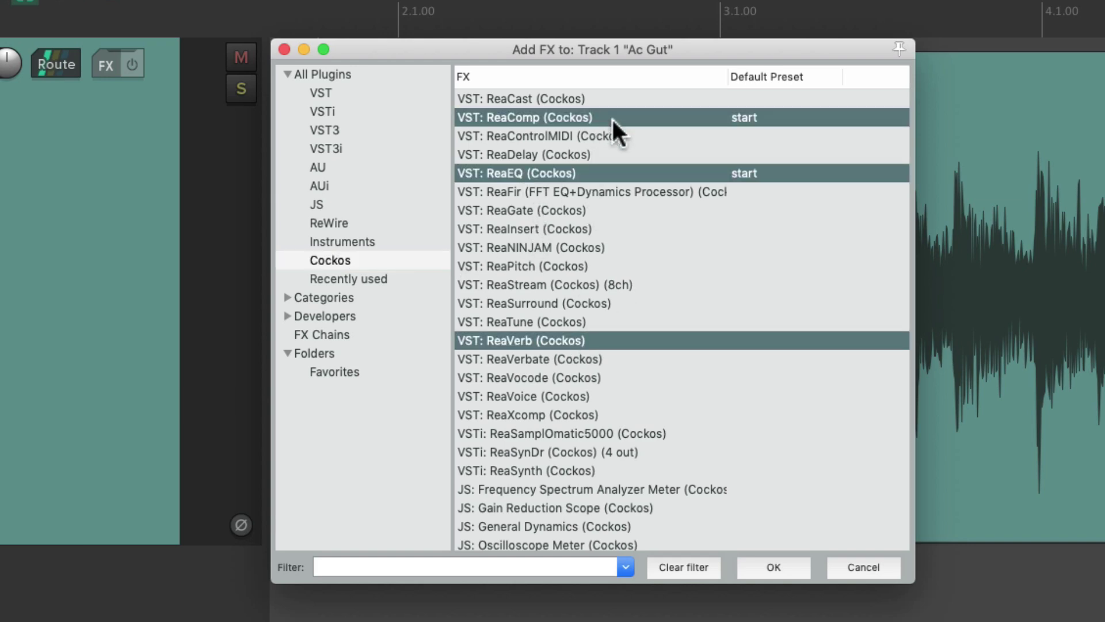
pyautogui.keyDown('super'); pyautogui.click(607, 208); pyautogui.keyUp('super')
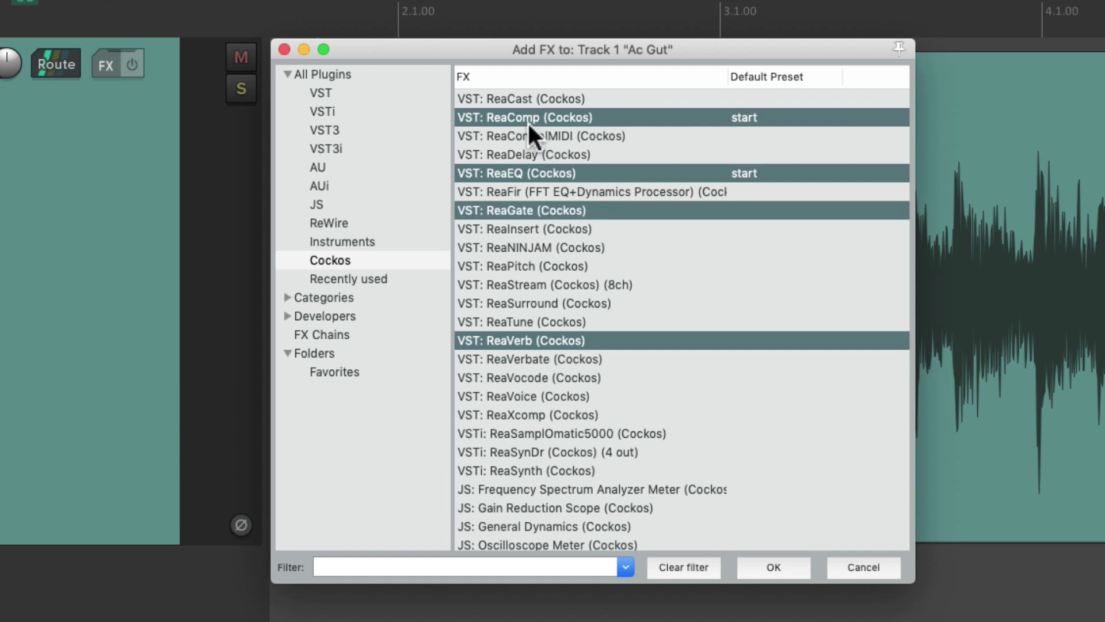
pyautogui.moveTo(523, 117); pyautogui.dragTo(370, 375)
pyautogui.click(380, 372)
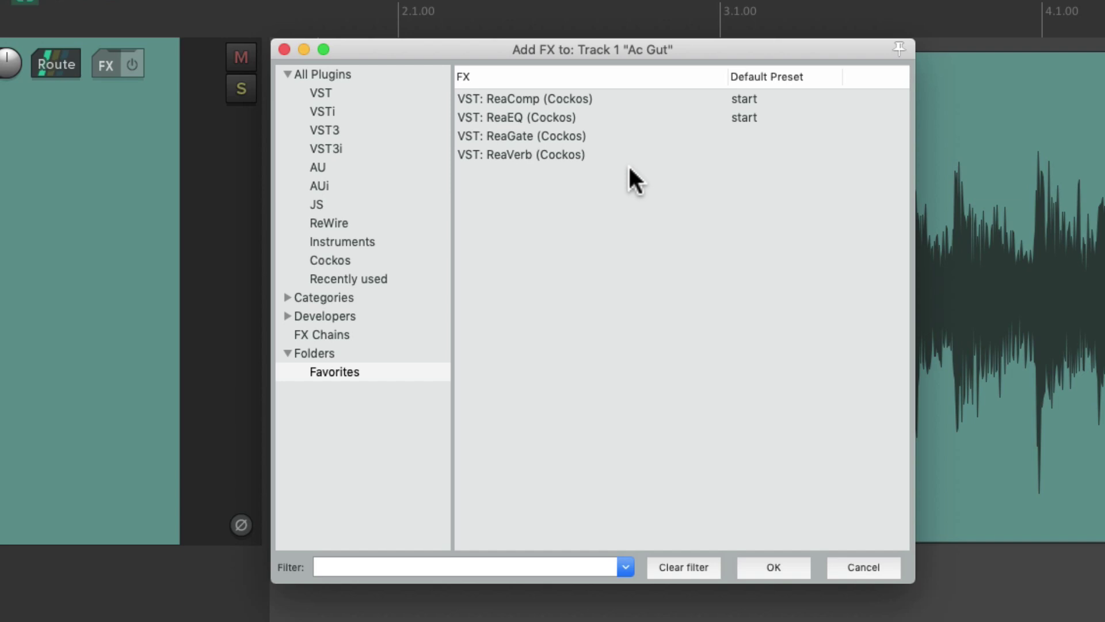
# Create a smart folder named Stillwell with the filter Stillwell, and look through the plug-ins it collects
pyautogui.rightClick(351, 426)
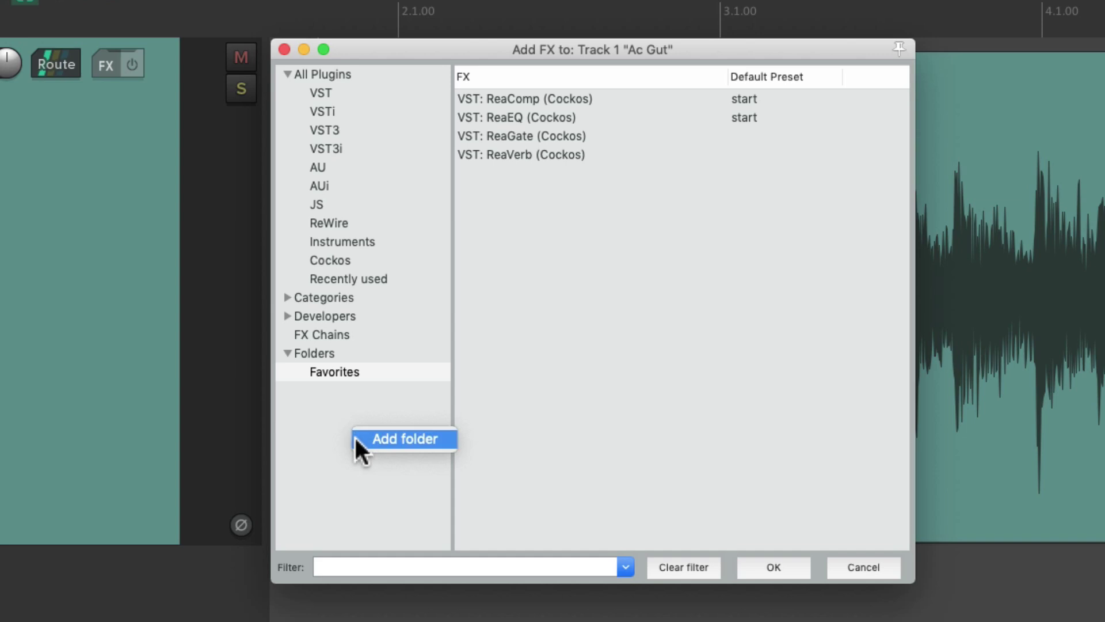
pyautogui.click(354, 439)
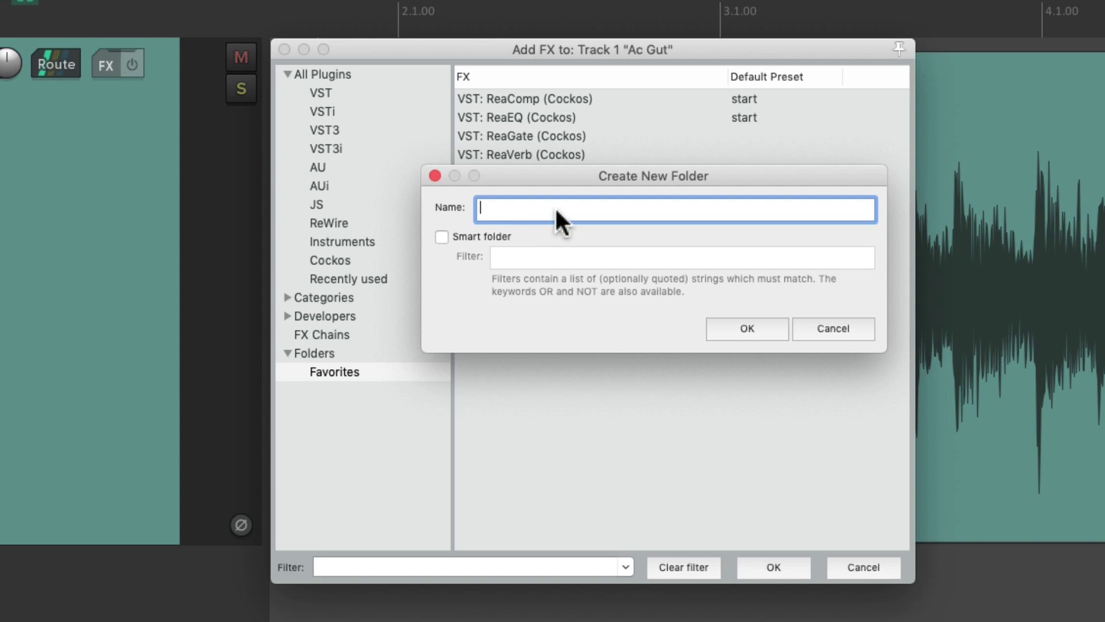
pyautogui.write('Stillwell')
pyautogui.click(440, 236)
pyautogui.click(554, 254)
pyautogui.write('Stillwell')
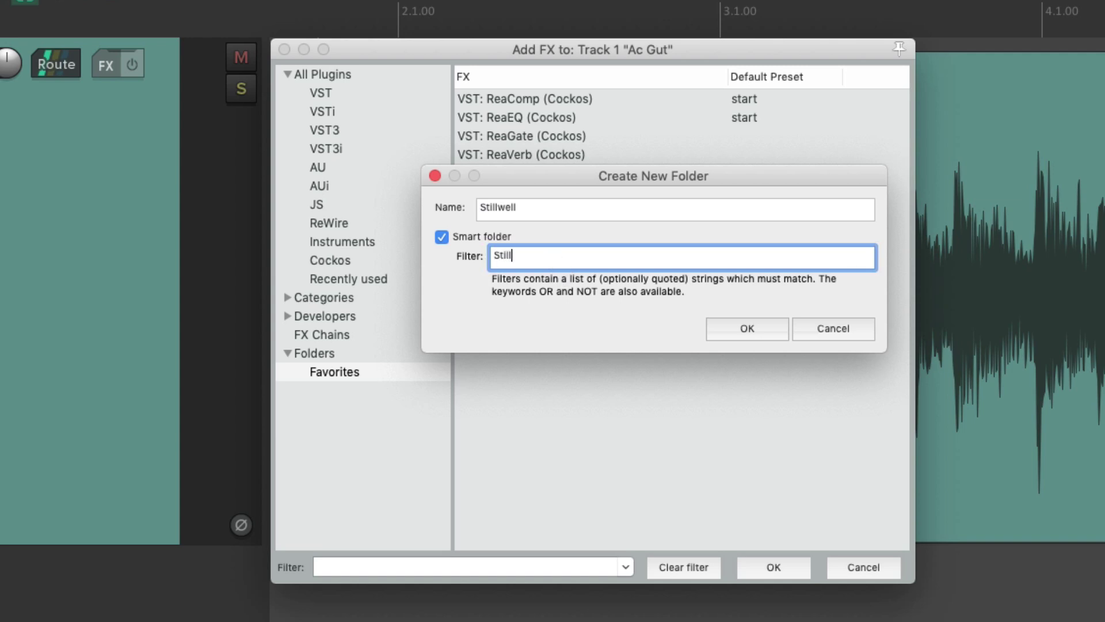
pyautogui.click(721, 324)
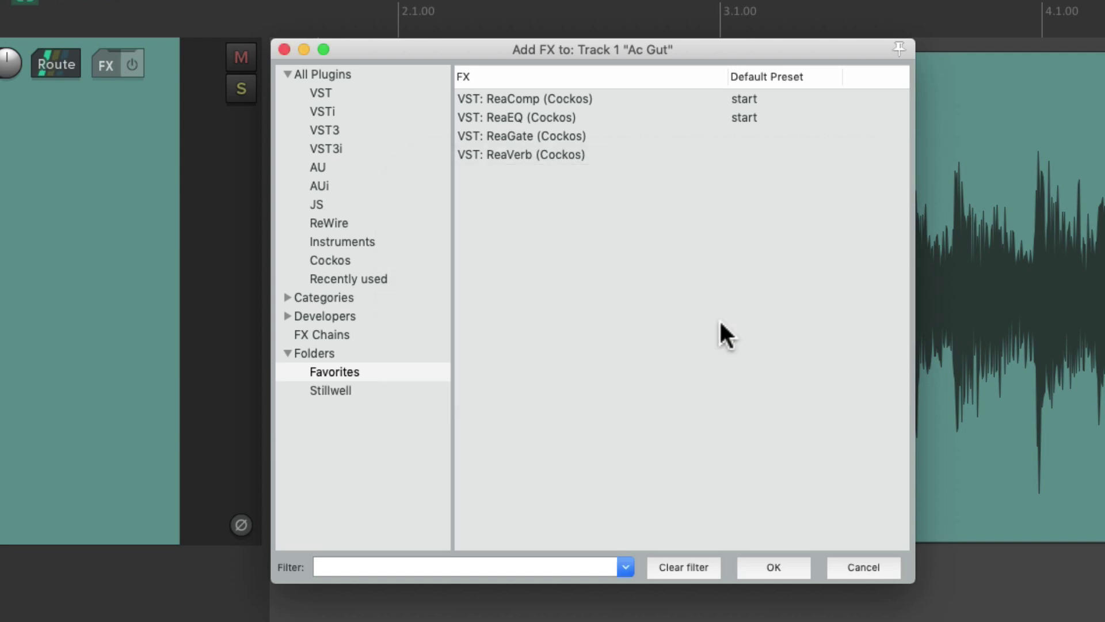
pyautogui.click(412, 392)
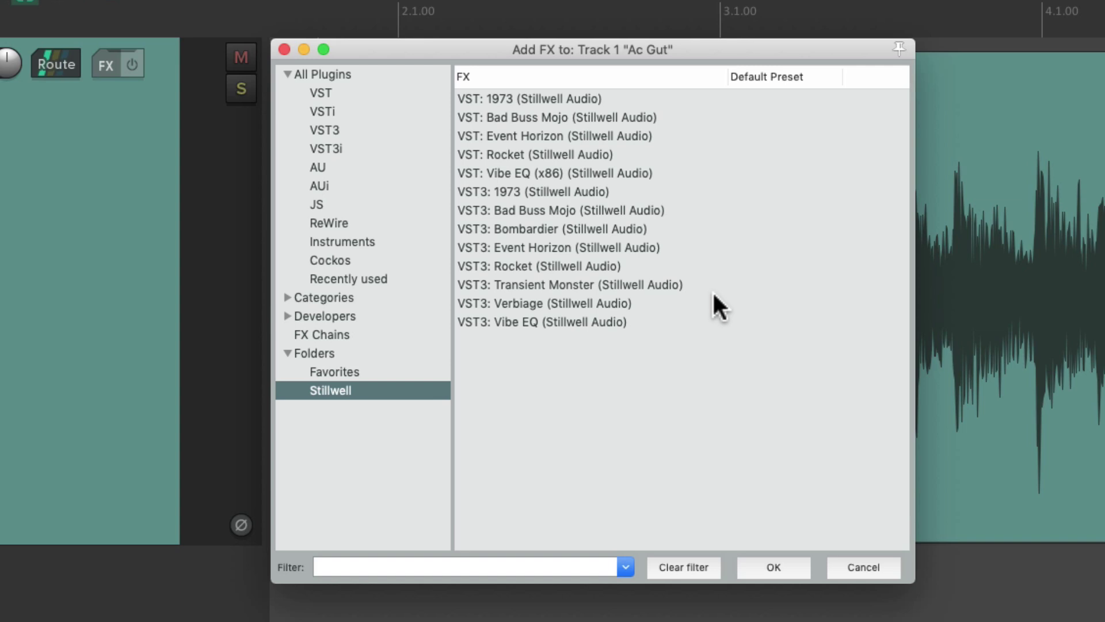
pyautogui.click(679, 196)
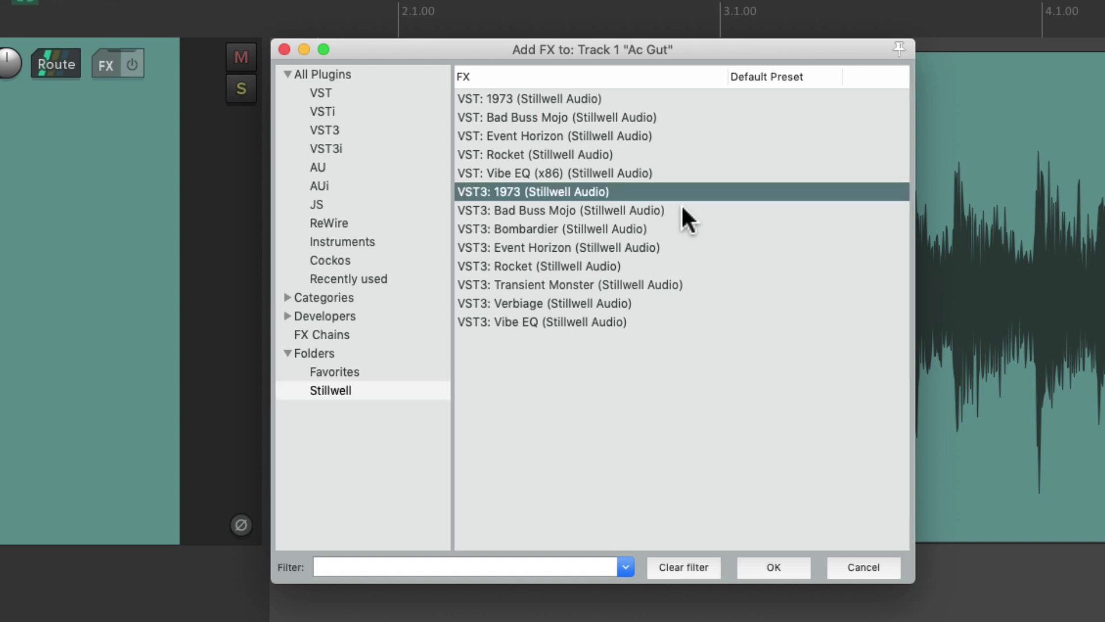
pyautogui.click(681, 208)
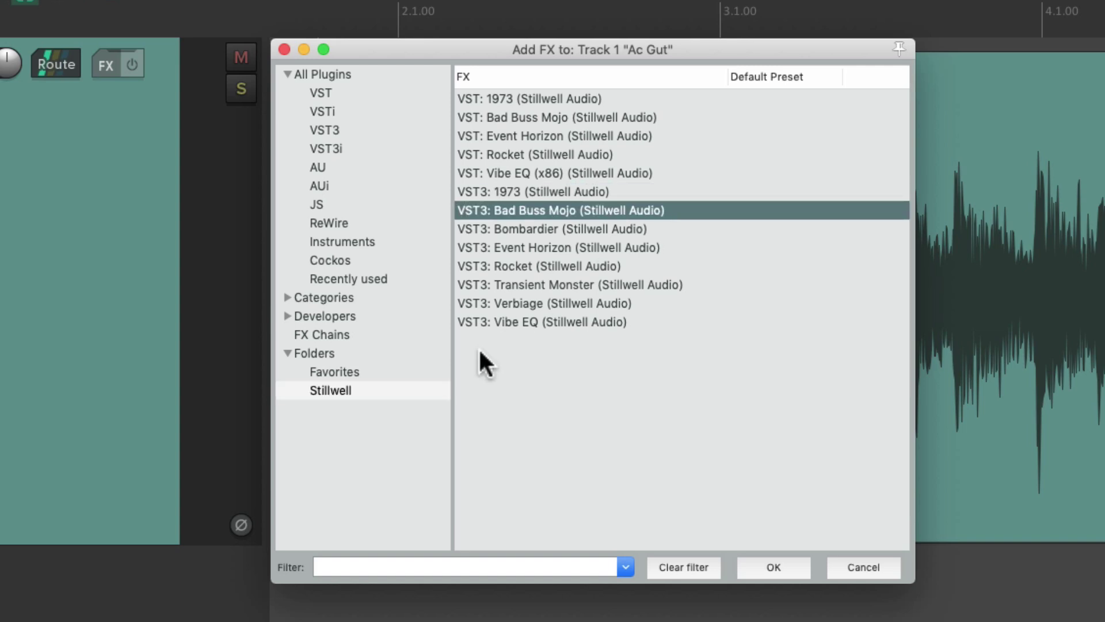
# Remove the Stillwell folder from the FX browser and confirm the removal
pyautogui.click(407, 390)
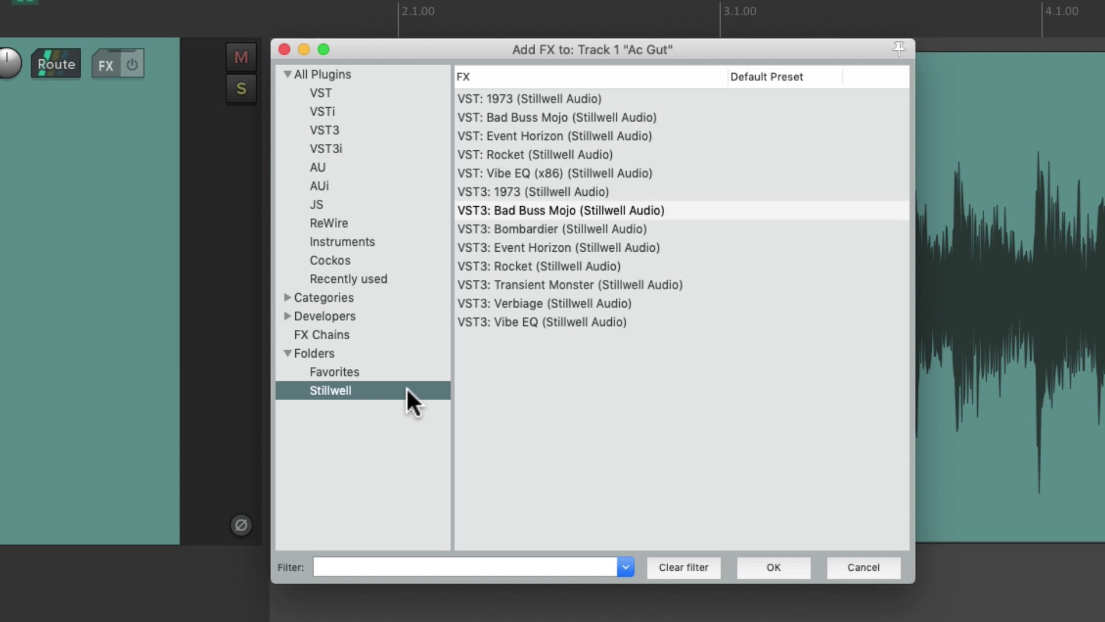
pyautogui.rightClick(396, 397)
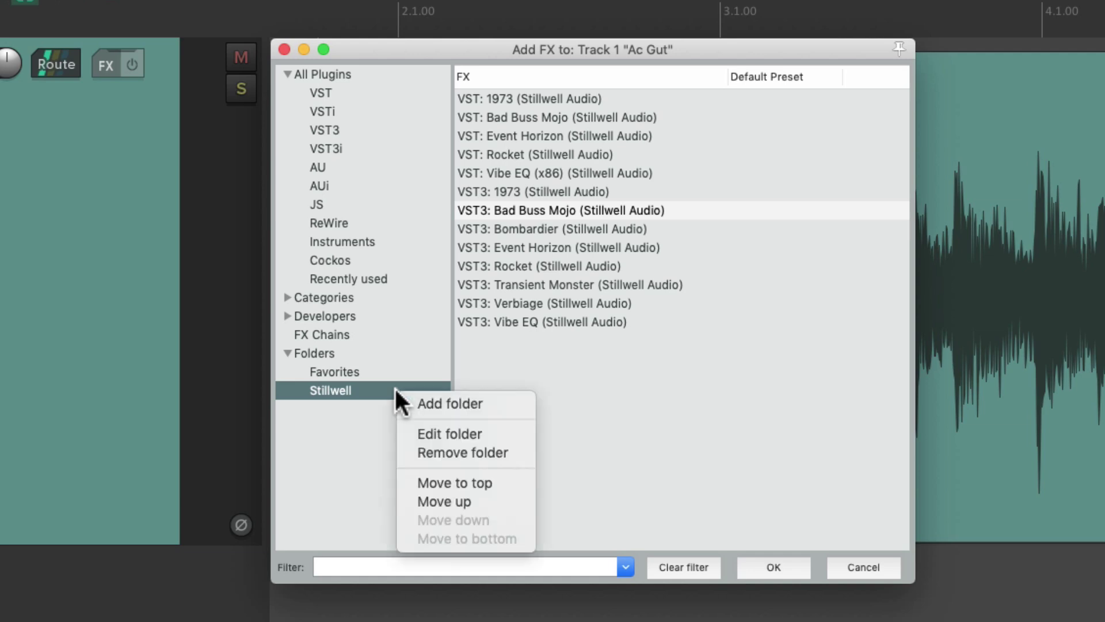
pyautogui.click(407, 453)
pyautogui.press('Return')
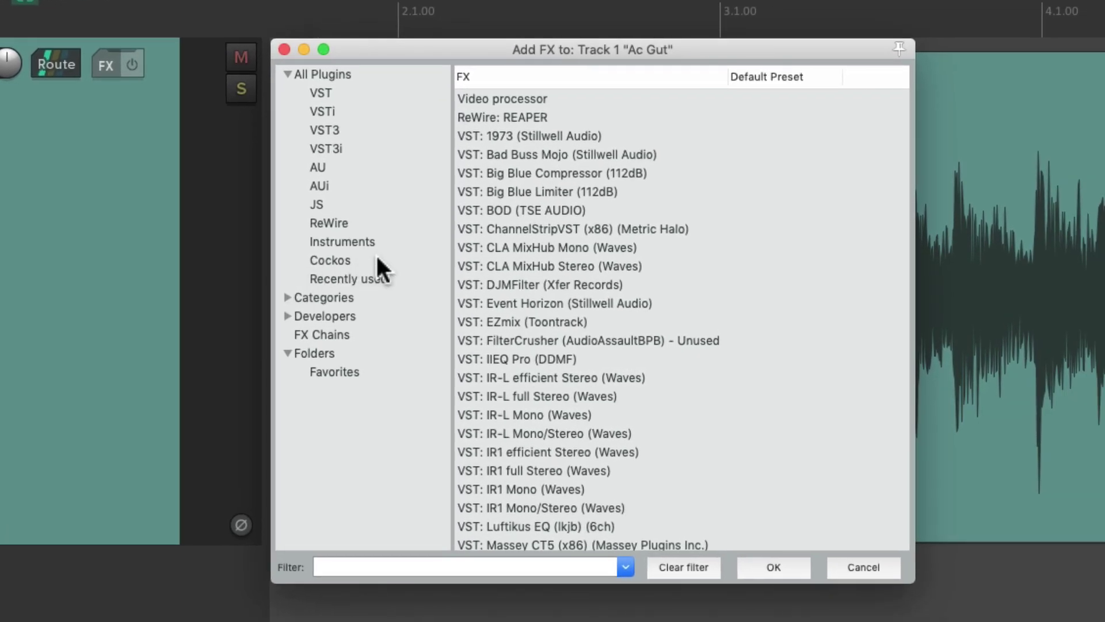
# Add Cockos ReaEQ to the track, raising band 4 to about 4 dB and high-shelf band 5 to about 6.5 dB
pyautogui.click(584, 274)
pyautogui.click(592, 172)
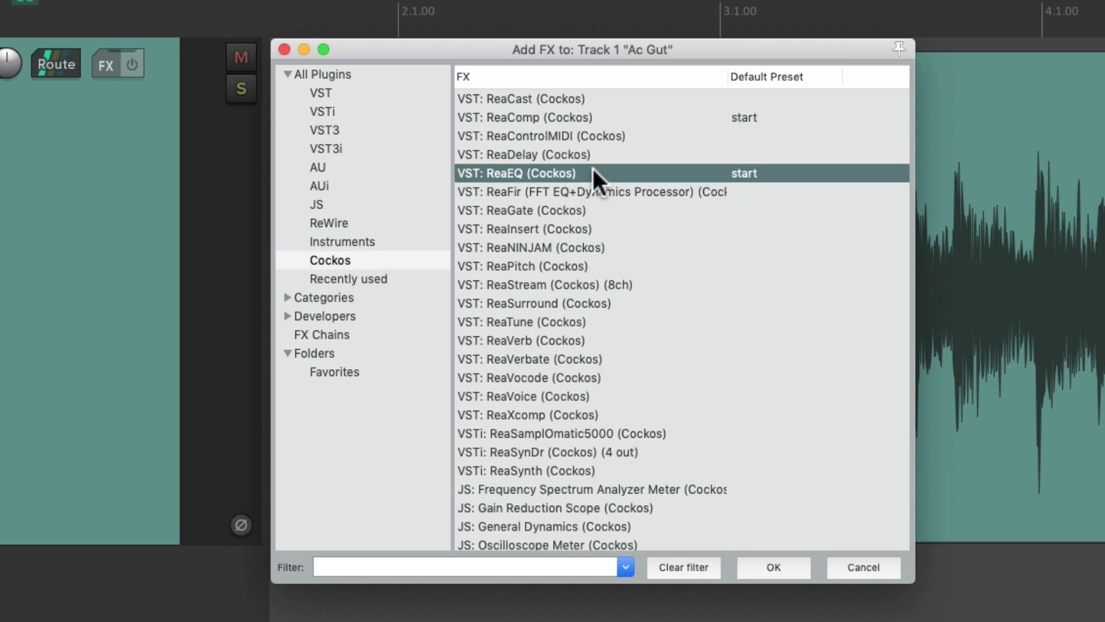
pyautogui.doubleClick(579, 172)
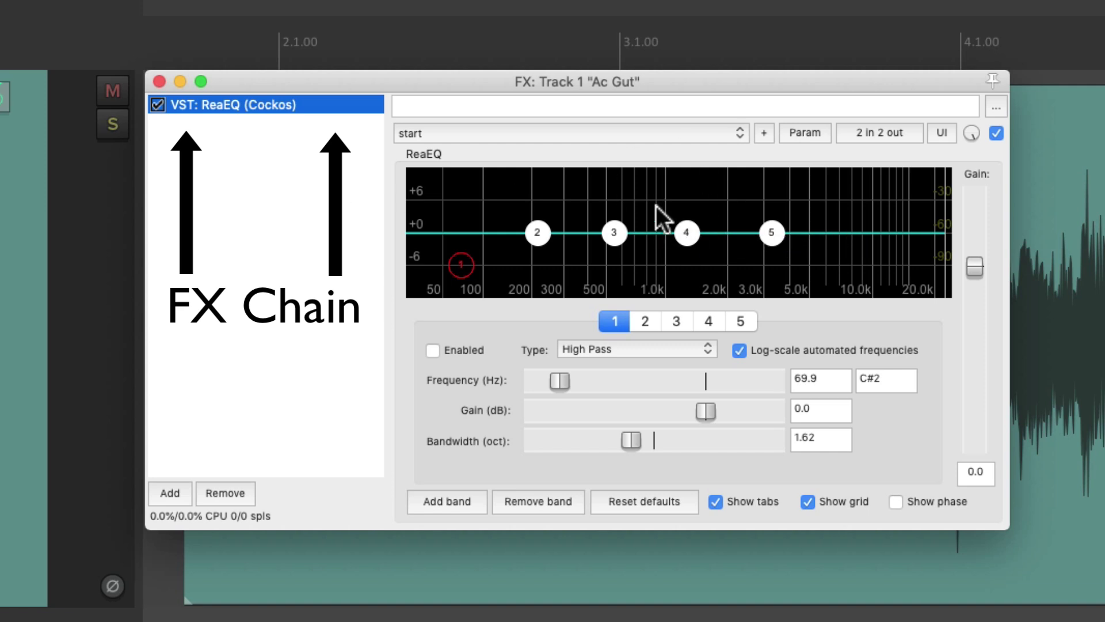
pyautogui.moveTo(691, 230); pyautogui.dragTo(694, 211)
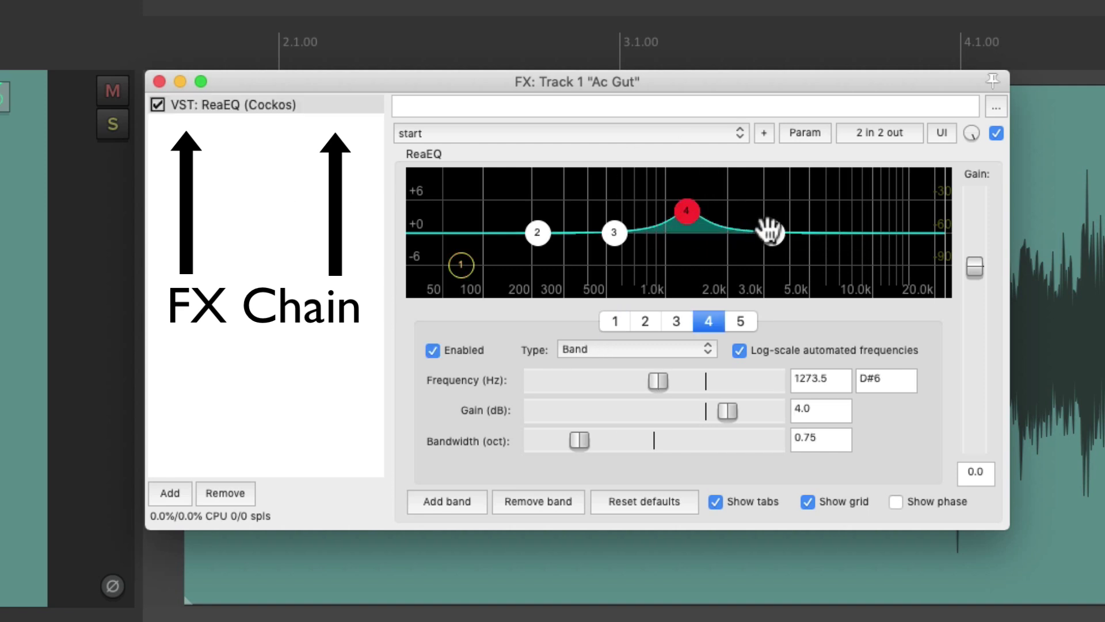
pyautogui.moveTo(772, 235); pyautogui.dragTo(774, 195)
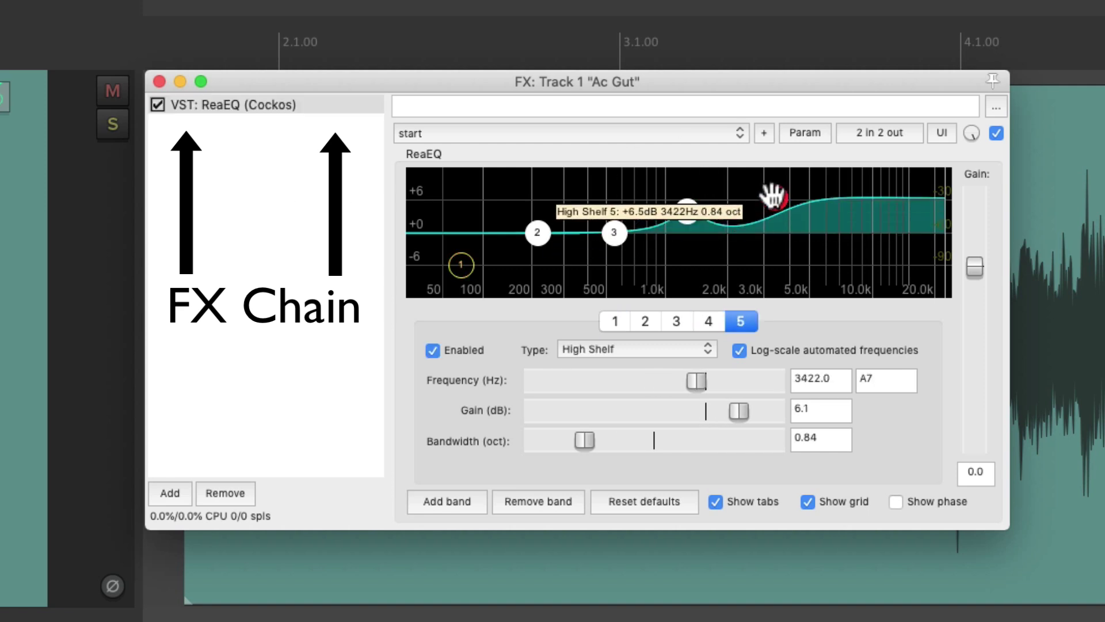
# Add the Cockos ReaComp and ReaGate plug-ins to the FX chain after ReaEQ
pyautogui.doubleClick(258, 232)
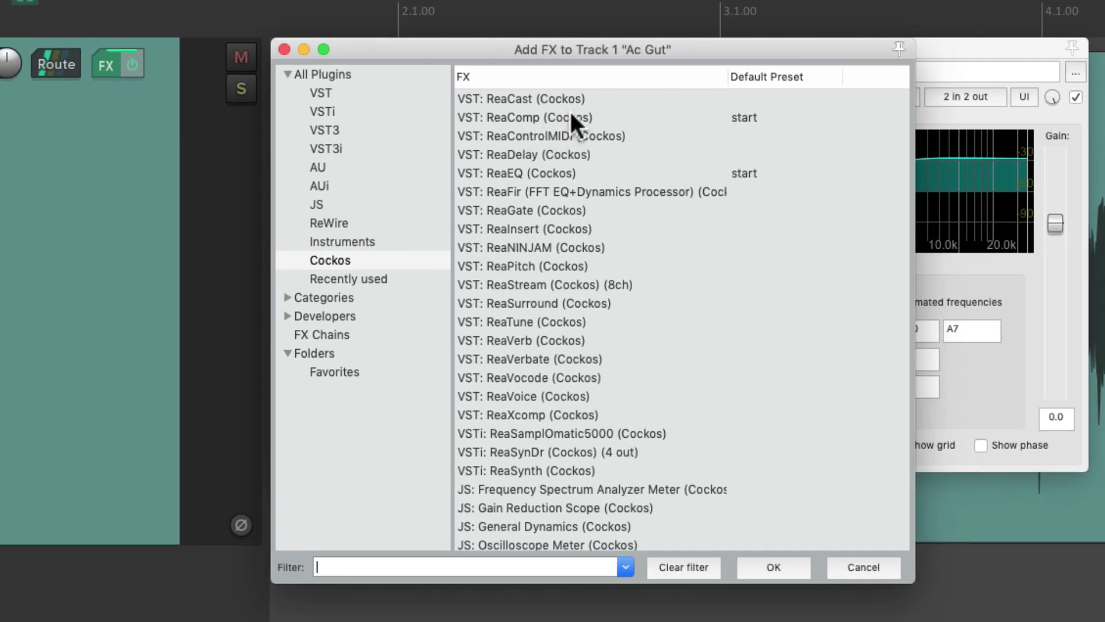
pyautogui.click(581, 117)
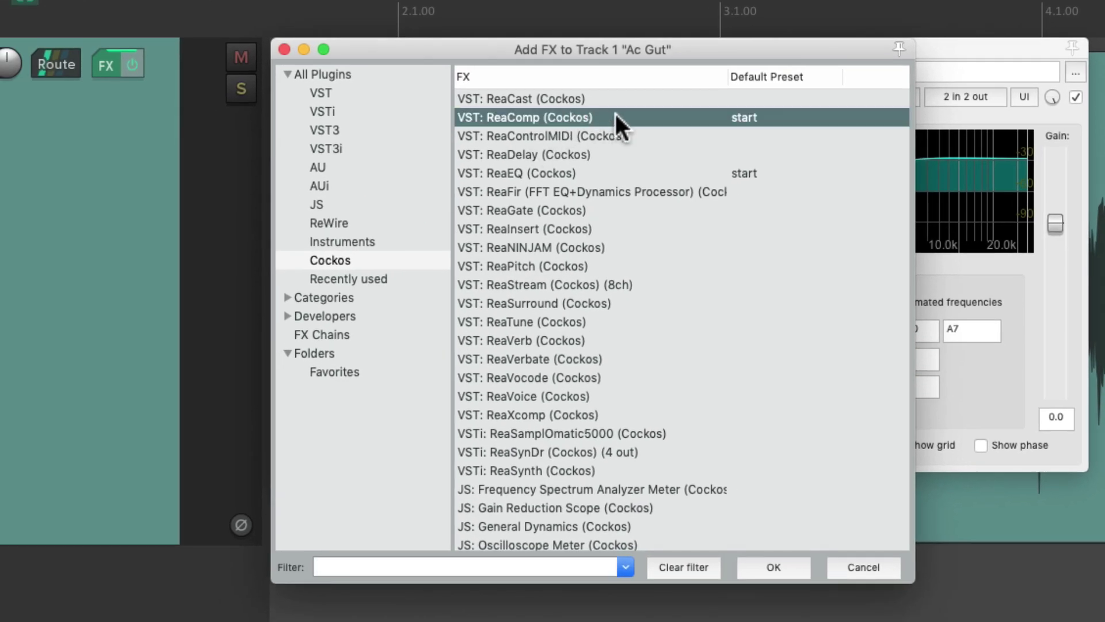
pyautogui.doubleClick(614, 116)
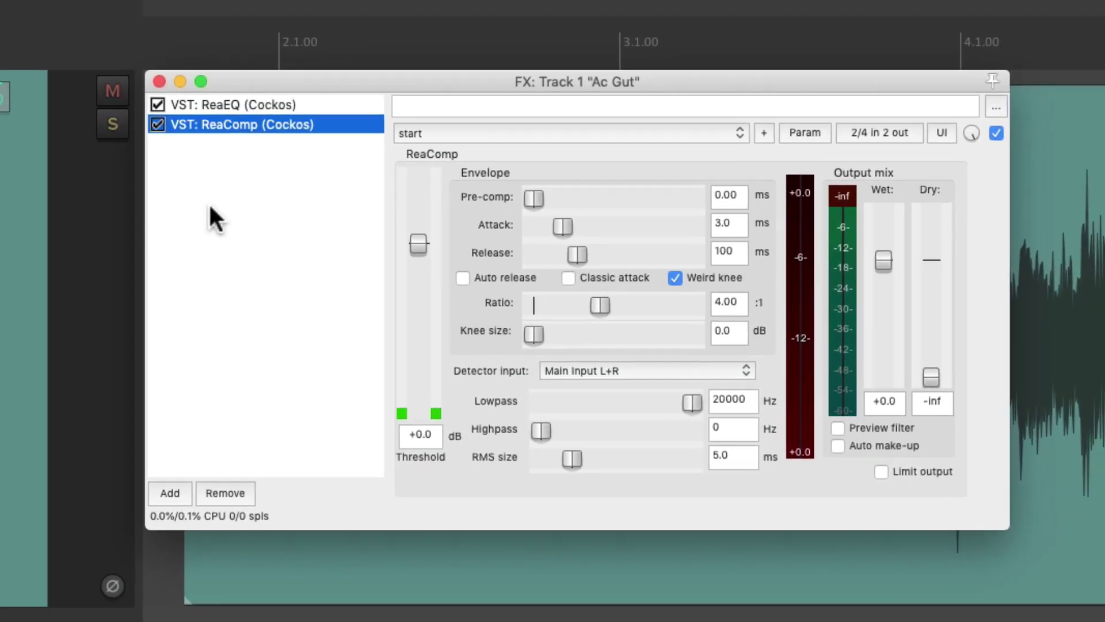
pyautogui.doubleClick(208, 202)
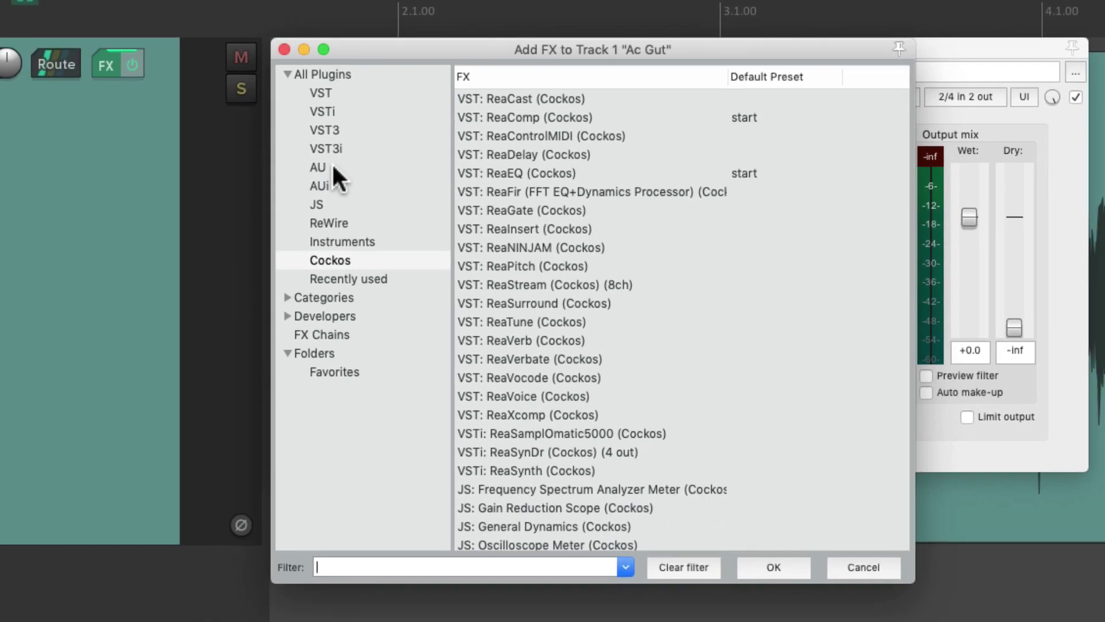
pyautogui.click(484, 252)
pyautogui.doubleClick(607, 211)
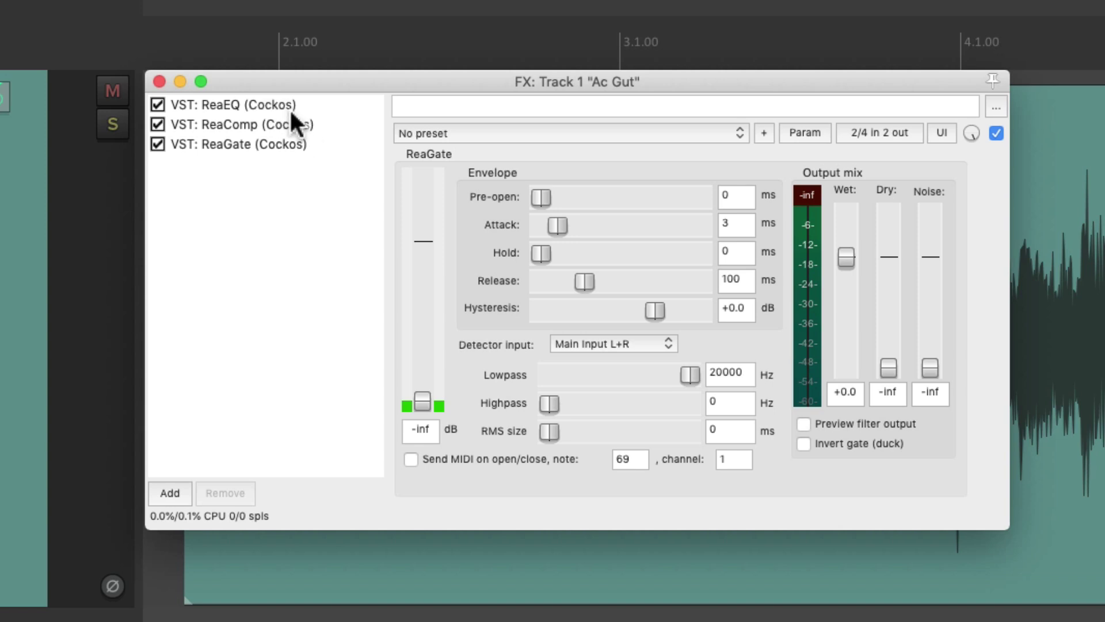
# Reorder the FX chain so that ReaGate comes first, ReaComp second and ReaEQ last
pyautogui.click(262, 141)
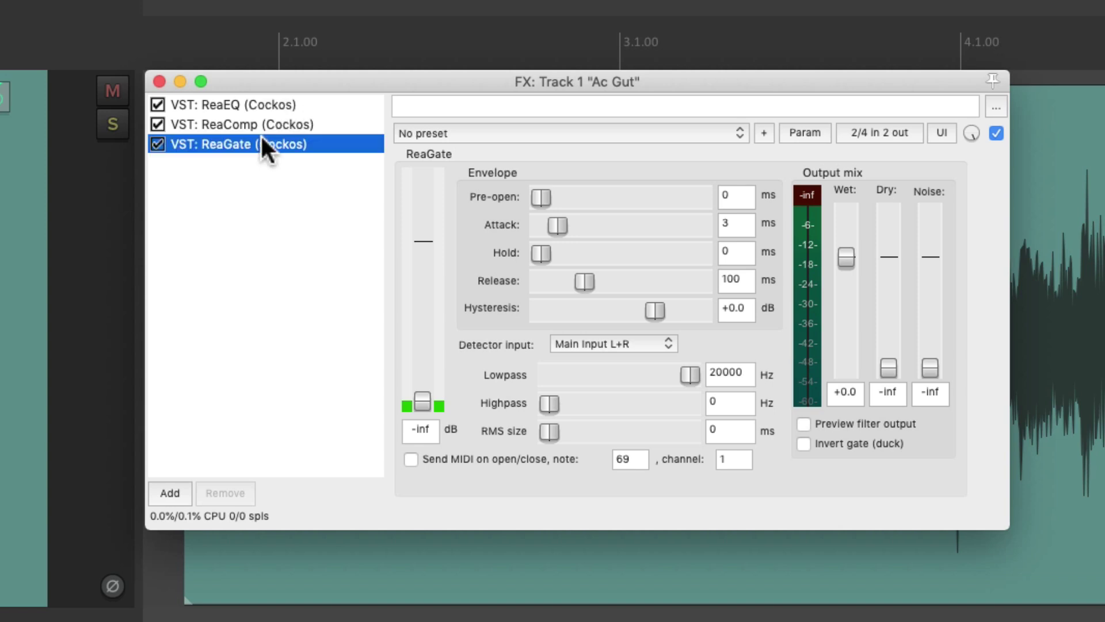
pyautogui.moveTo(233, 135)
pyautogui.mouseDown()
pyautogui.moveTo(236, 101)
pyautogui.moveTo(247, 142)
pyautogui.mouseUp()
pyautogui.click(230, 144)
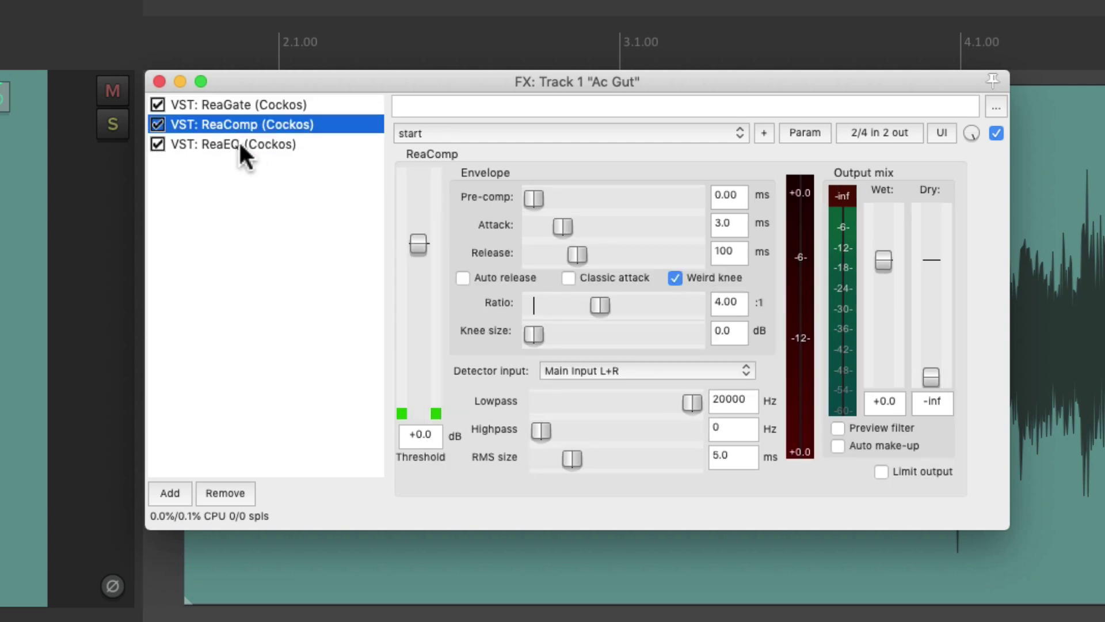
# View the settings of ReaEQ, ReaGate and ReaComp in turn within the FX chain
pyautogui.click(239, 142)
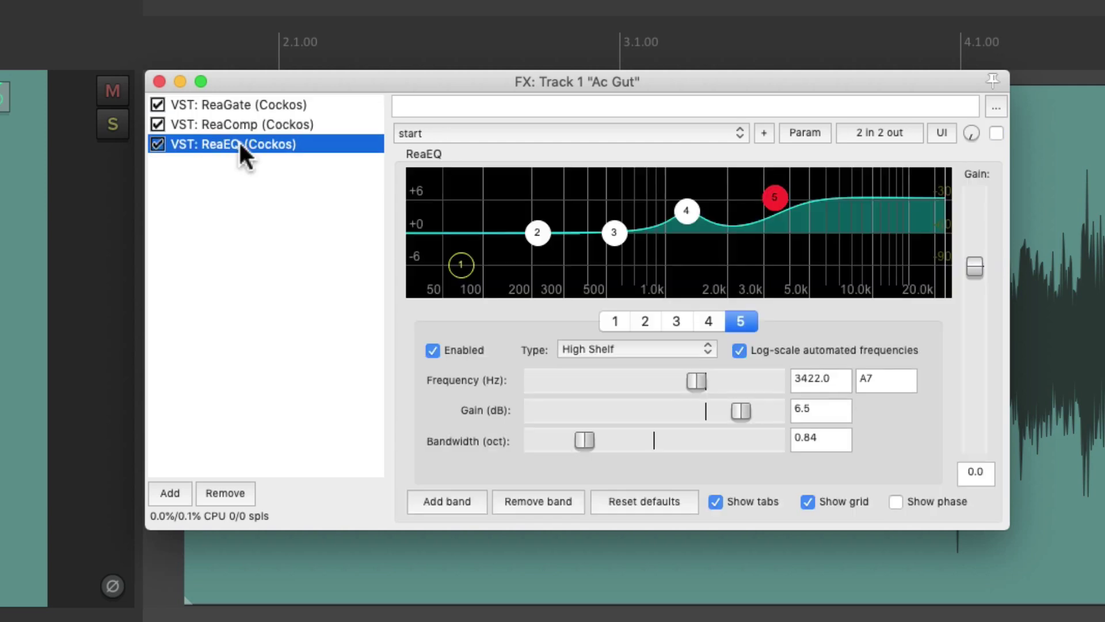
pyautogui.click(262, 103)
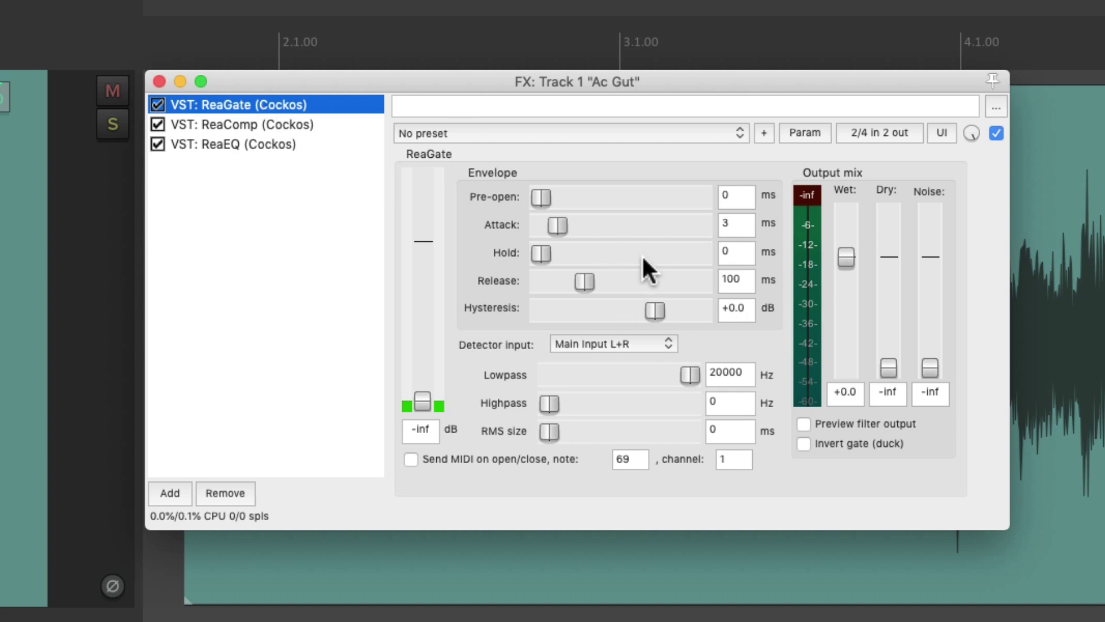
pyautogui.click(333, 126)
pyautogui.click(320, 144)
pyautogui.click(331, 124)
pyautogui.click(320, 103)
# Bypass ReaGate in the FX chain and enable it again
pyautogui.click(158, 105)
pyautogui.click(157, 104)
# Open ReaGate, ReaComp and ReaEQ in separate floating windows and close the FX chain window
pyautogui.doubleClick(299, 105)
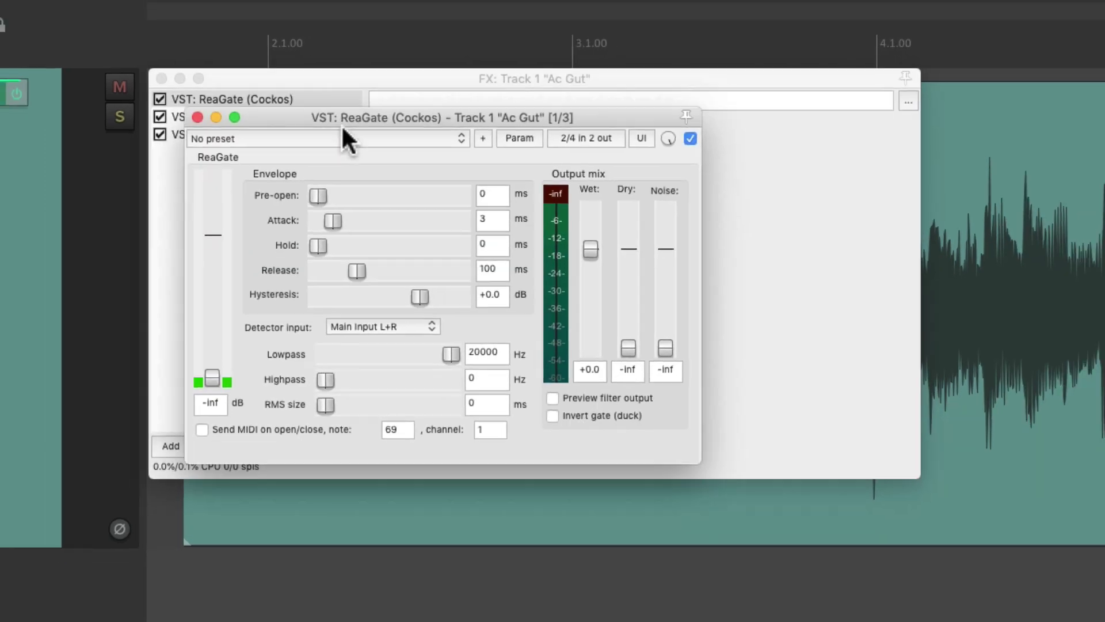
pyautogui.moveTo(341, 124); pyautogui.dragTo(346, 369)
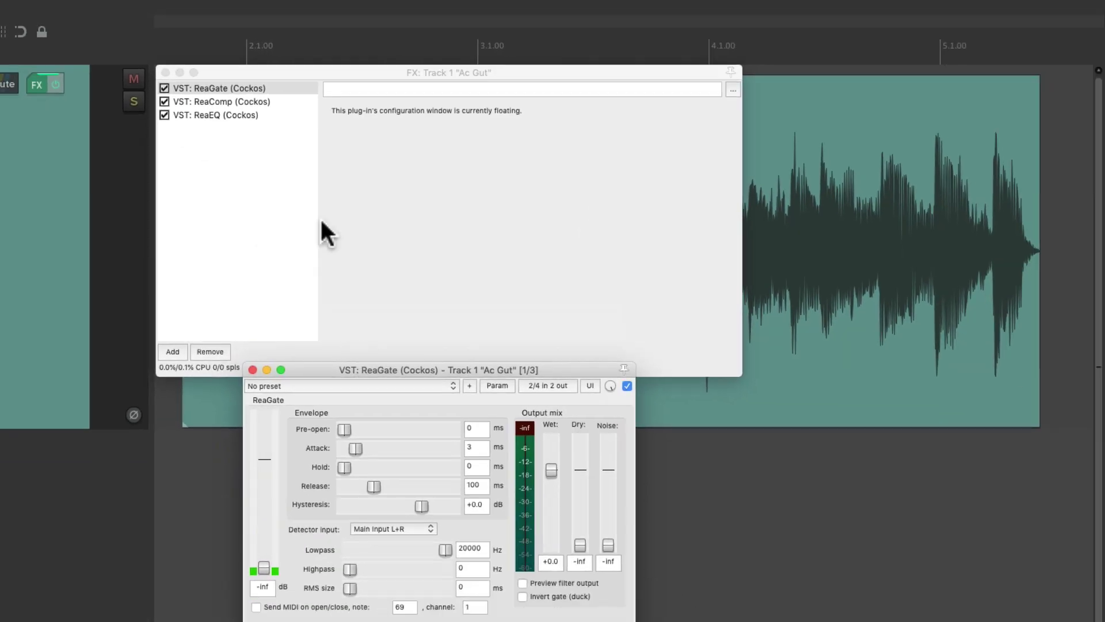
pyautogui.click(287, 101)
pyautogui.doubleClick(256, 101)
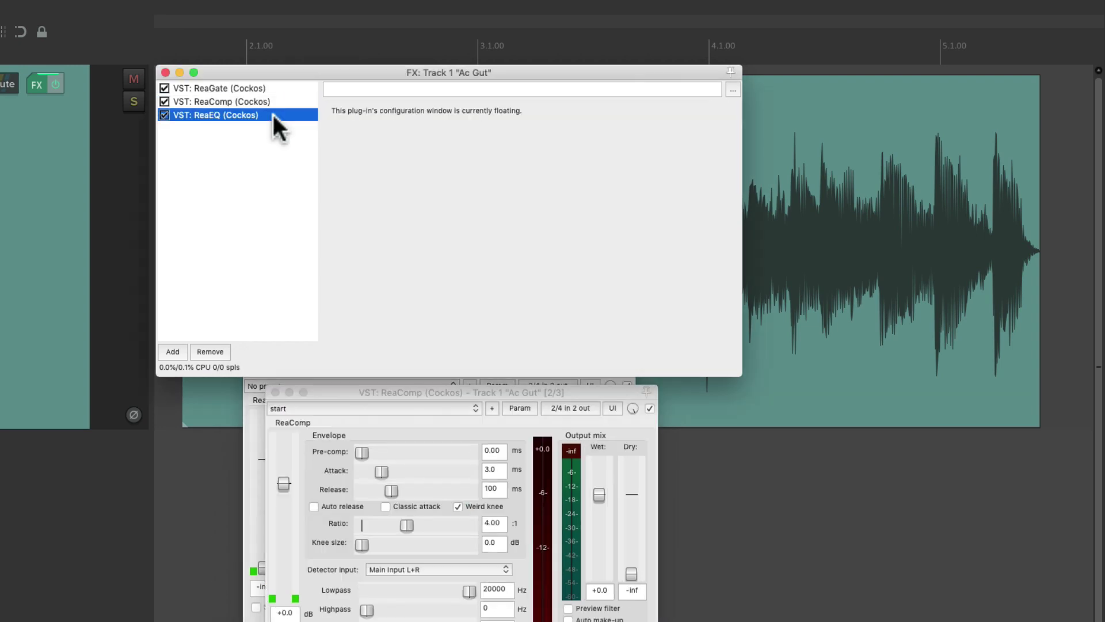
pyautogui.doubleClick(273, 115)
pyautogui.click(165, 72)
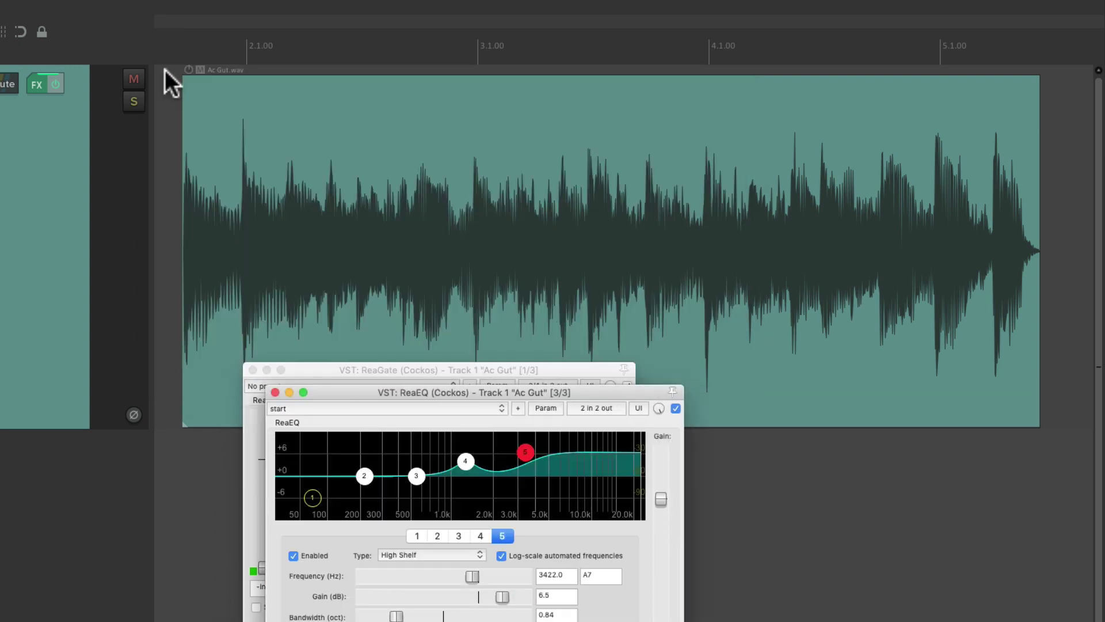
# Rearrange the floating ReaComp, ReaGate and ReaEQ windows so their controls can be seen together
pyautogui.moveTo(369, 387); pyautogui.dragTo(296, 94)
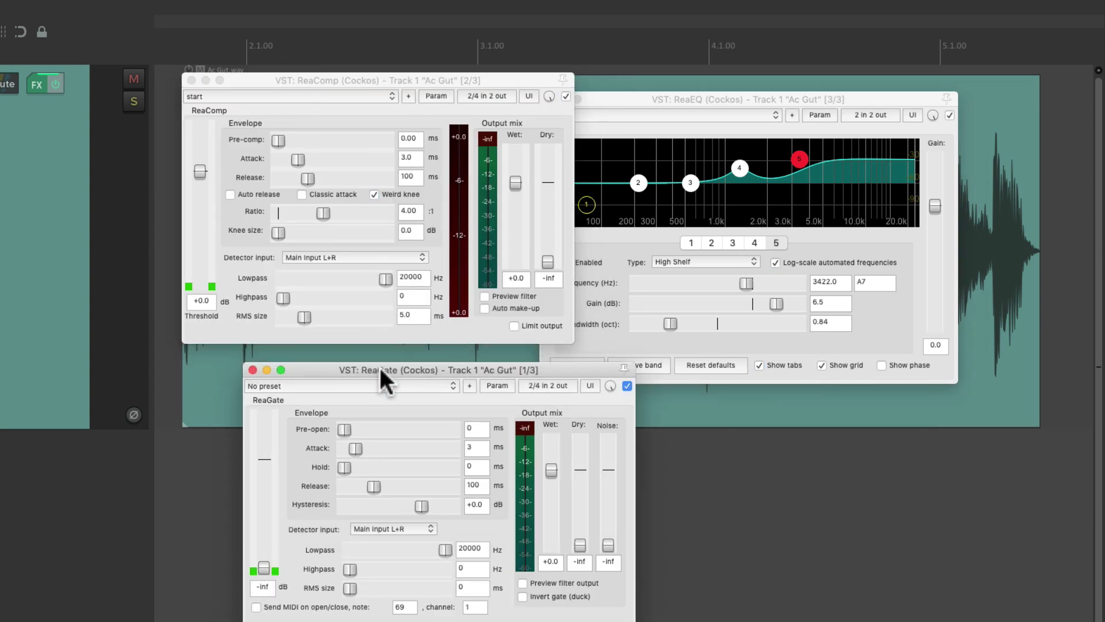
pyautogui.moveTo(387, 377); pyautogui.dragTo(319, 360)
pyautogui.moveTo(603, 99); pyautogui.dragTo(641, 78)
pyautogui.click(391, 351)
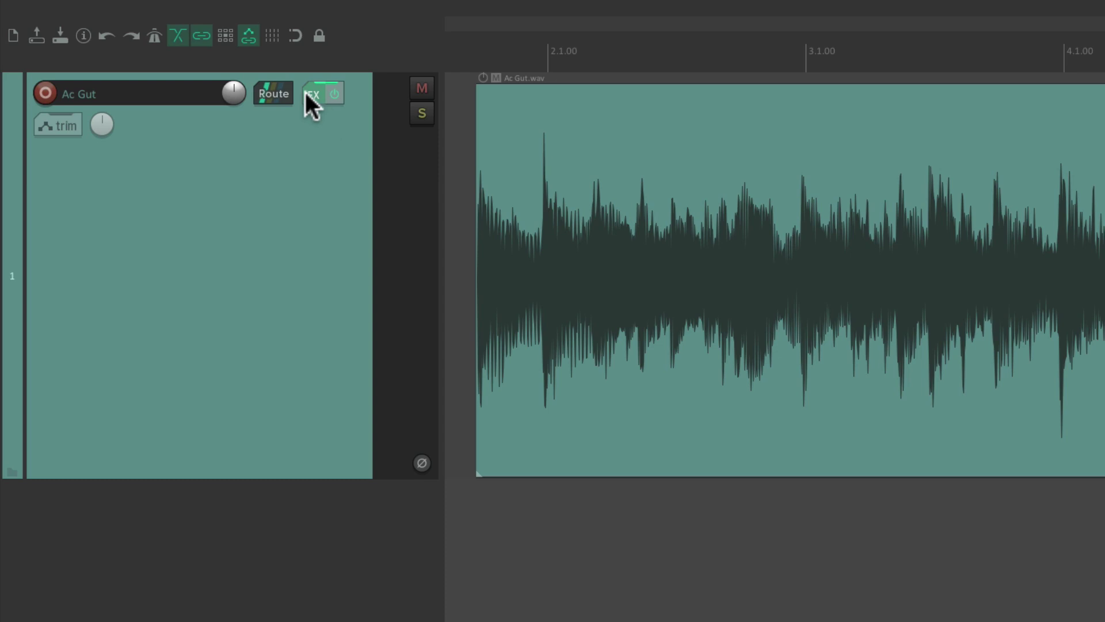
# Open the FX chain window of the Ac Gut track
pyautogui.click(311, 94)
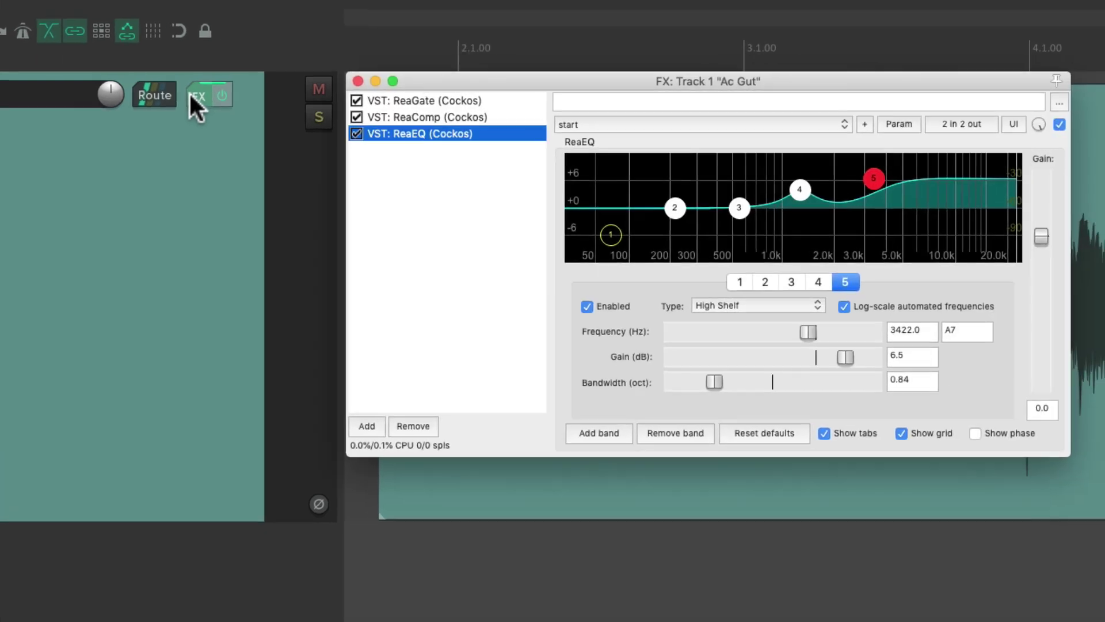
# View the controls of ReaGate, ReaComp and ReaEQ one after another in the FX chain
pyautogui.click(224, 213)
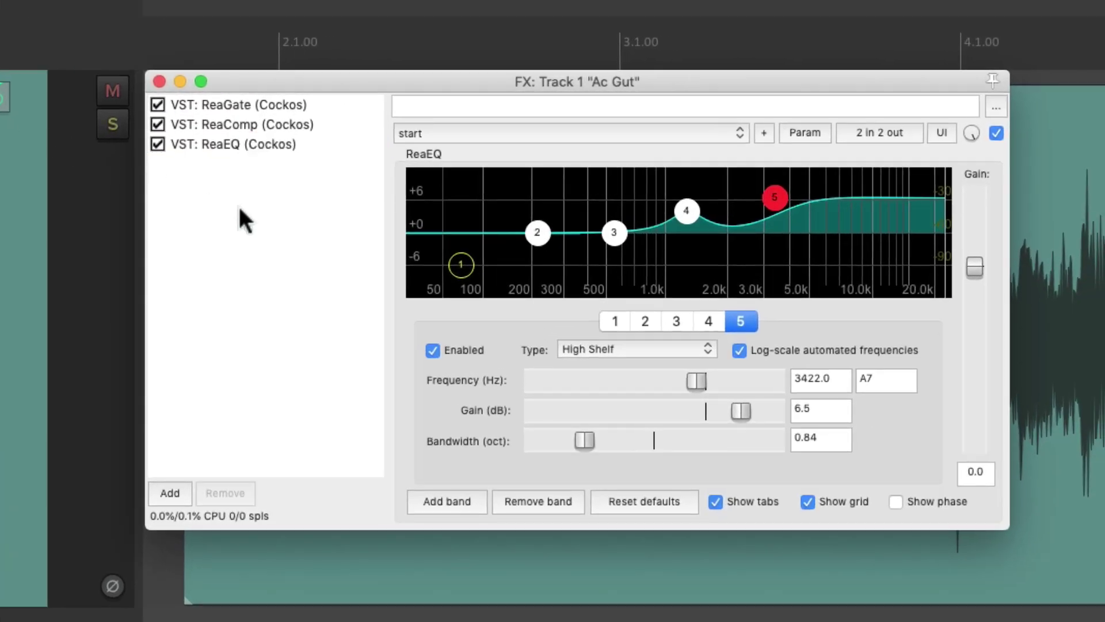
pyautogui.click(327, 107)
pyautogui.click(322, 124)
pyautogui.click(326, 144)
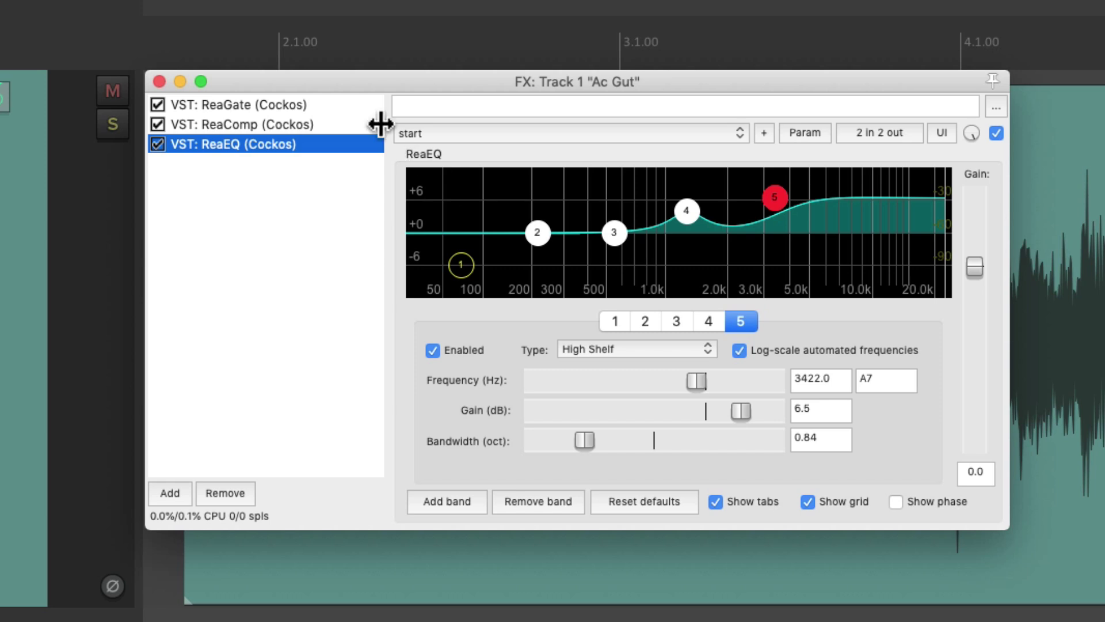
# Set ReaGate's threshold to about -14.6 dB, attack to about 9 ms and release to about 26 ms
pyautogui.click(328, 105)
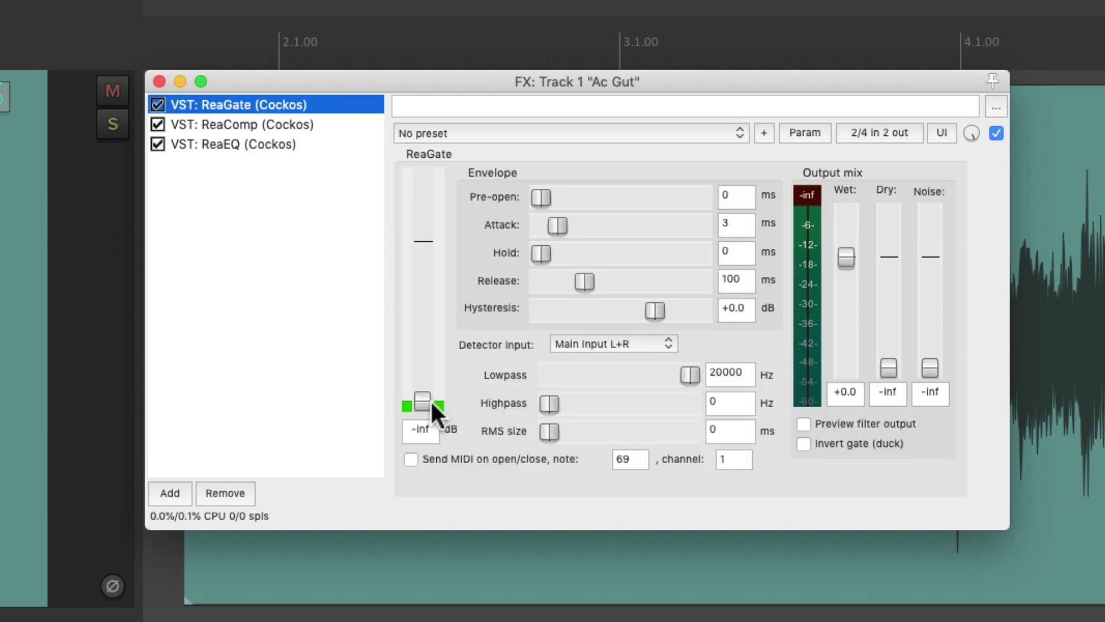
pyautogui.moveTo(423, 397); pyautogui.dragTo(424, 298)
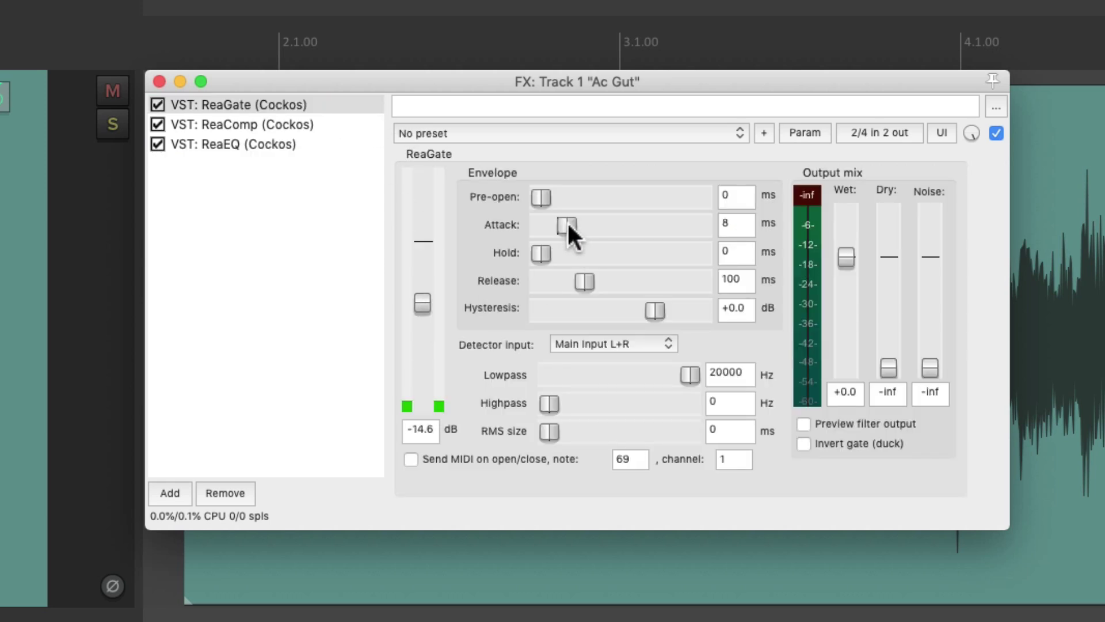
pyautogui.moveTo(580, 275); pyautogui.dragTo(567, 278)
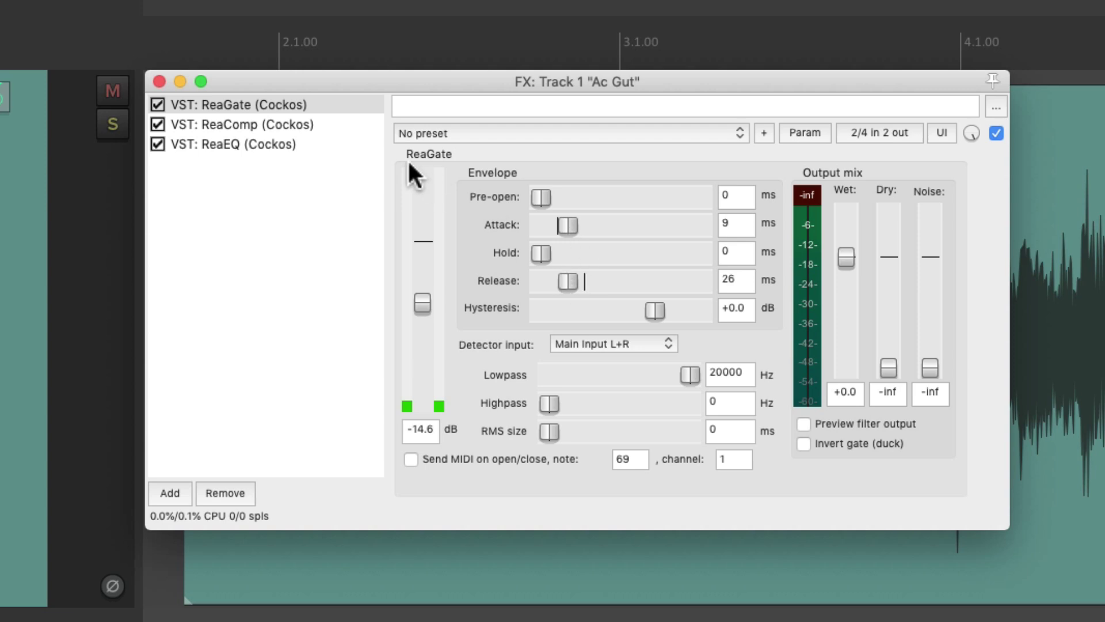
# Set ReaComp's threshold to about -9.7 dB, attack to 1.1 ms, release to 62 ms and ratio to about 8.58:1
pyautogui.click(312, 124)
pyautogui.moveTo(420, 239); pyautogui.dragTo(421, 291)
pyautogui.moveTo(556, 224); pyautogui.dragTo(569, 255)
pyautogui.moveTo(617, 308); pyautogui.dragTo(621, 309)
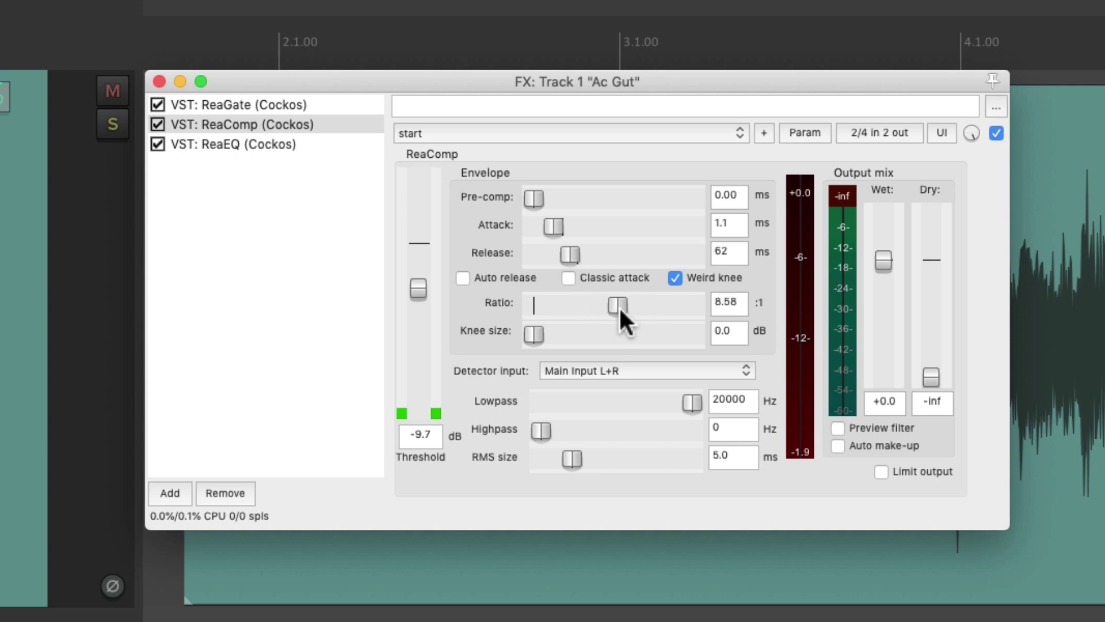
# Reshape the ReaEQ curve: boost band 2, cut band 3, and place band 5 at about 5058 Hz with 2.9 dB gain
pyautogui.click(302, 147)
pyautogui.moveTo(612, 233); pyautogui.dragTo(521, 210)
pyautogui.moveTo(775, 197); pyautogui.dragTo(810, 217)
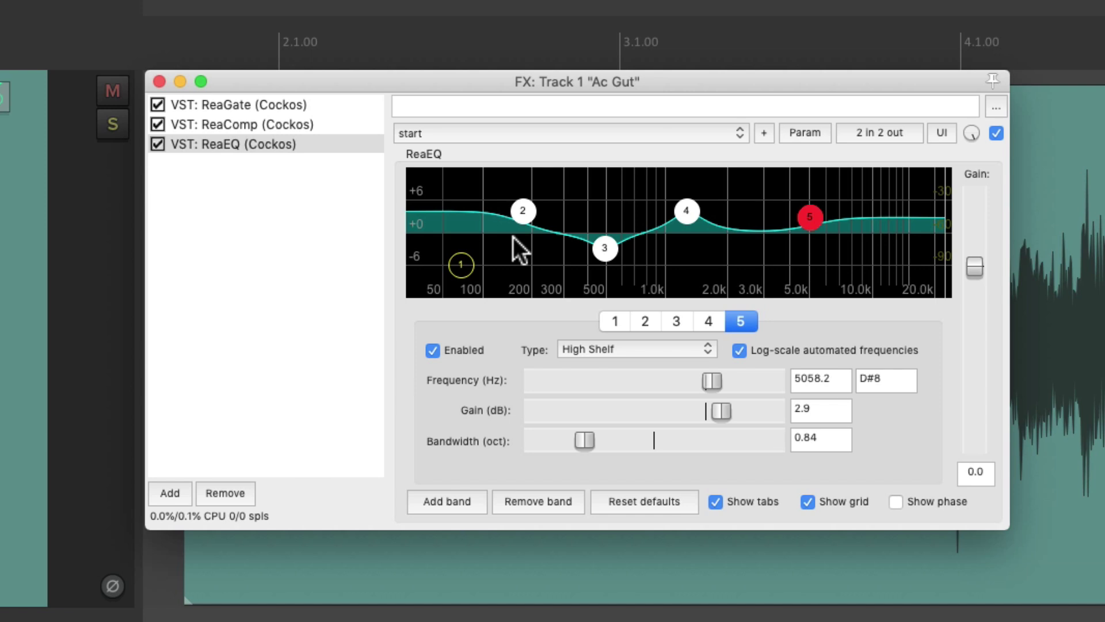
# Examine the options for loading and saving FX chains with no effect selected
pyautogui.click(275, 181)
pyautogui.rightClick(280, 193)
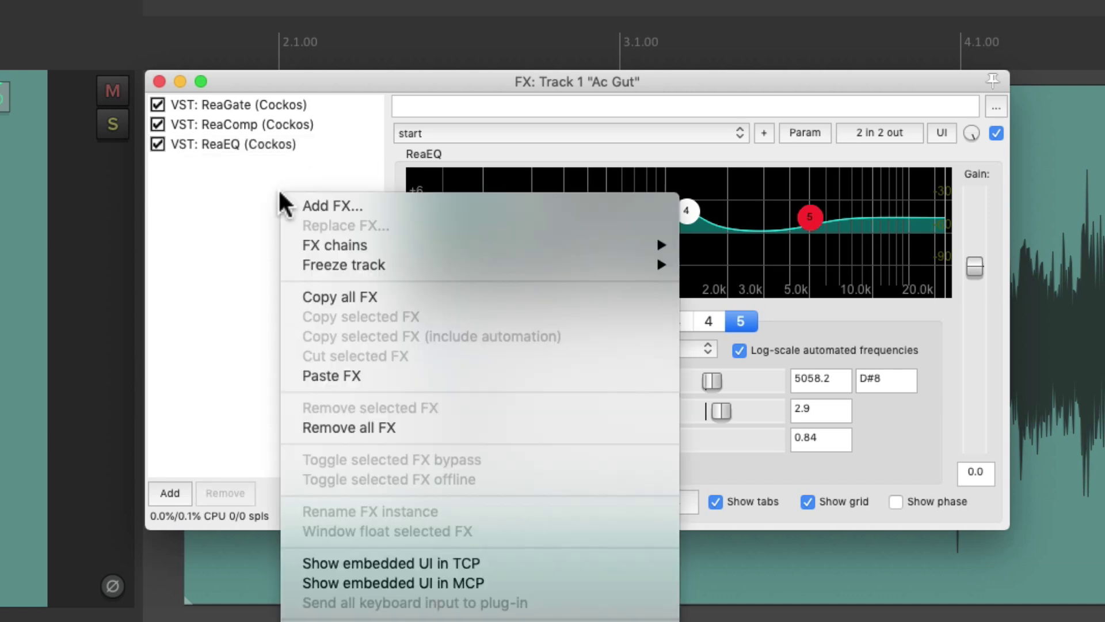
pyautogui.moveTo(297, 244)
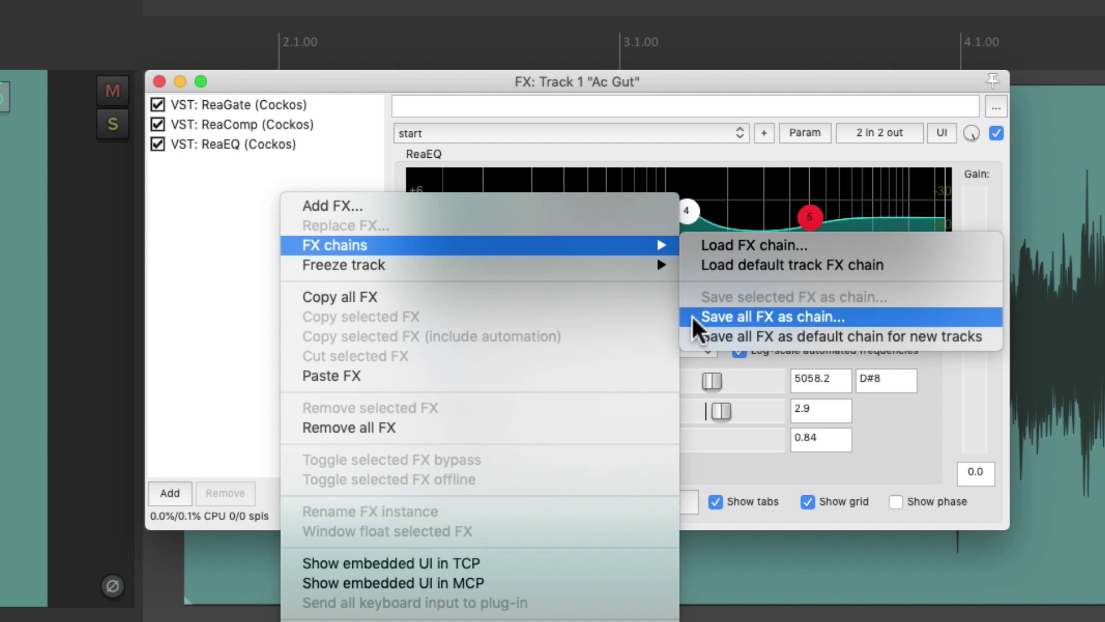
pyautogui.click(257, 236)
# Save all the track's effects as an FX chain named Best FX Chain in the FXChains folder
pyautogui.click(302, 123)
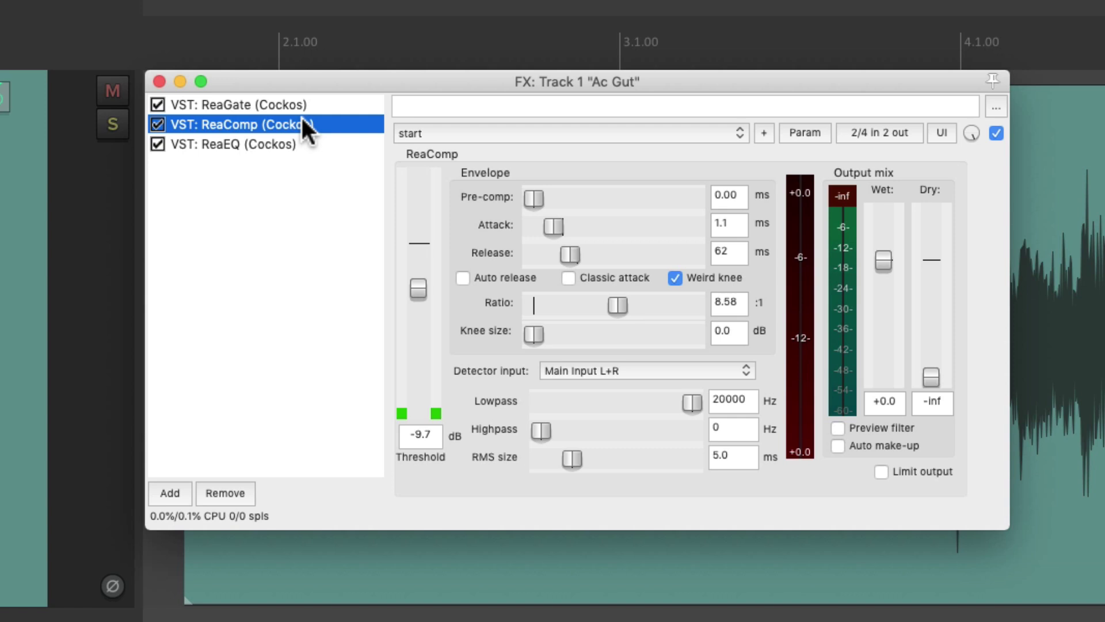
pyautogui.keyDown('shift'); pyautogui.click(316, 105); pyautogui.keyUp('shift')
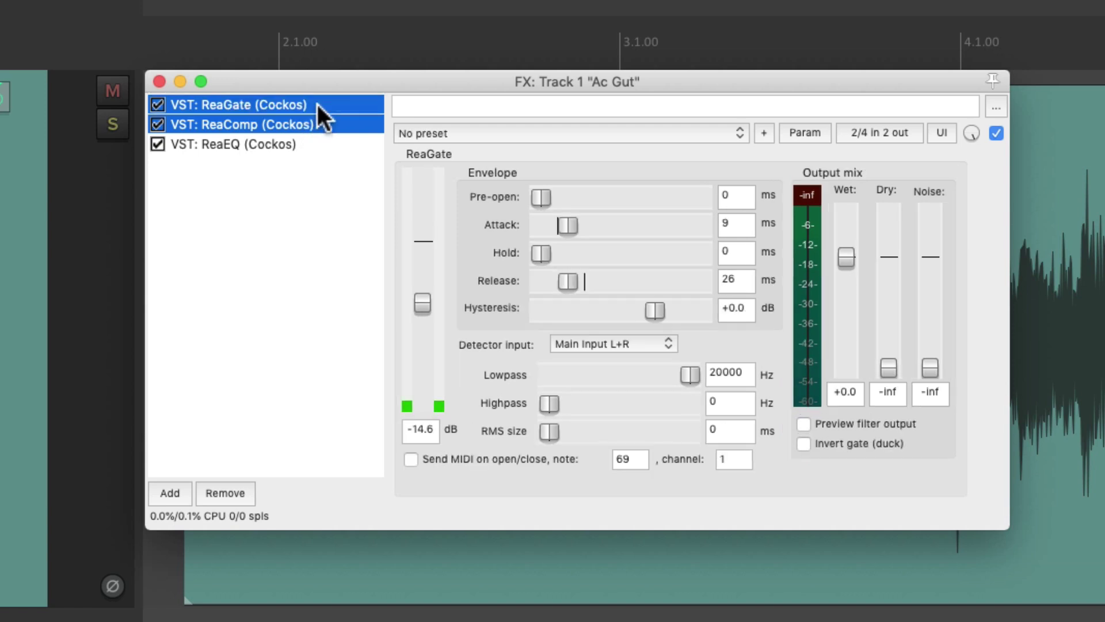
pyautogui.rightClick(334, 105)
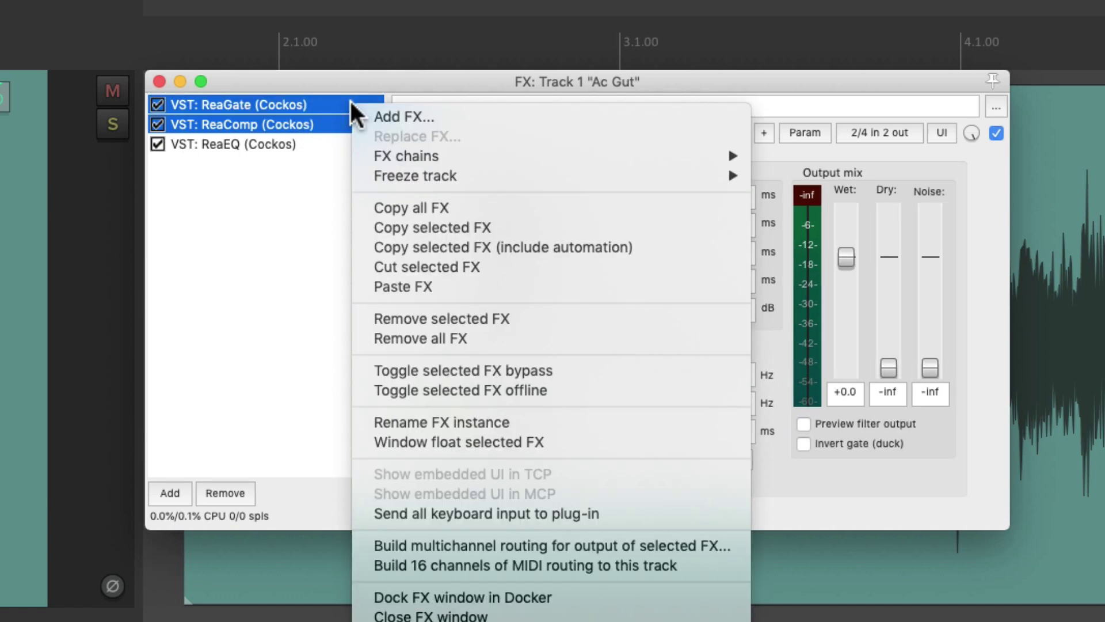
pyautogui.moveTo(358, 146)
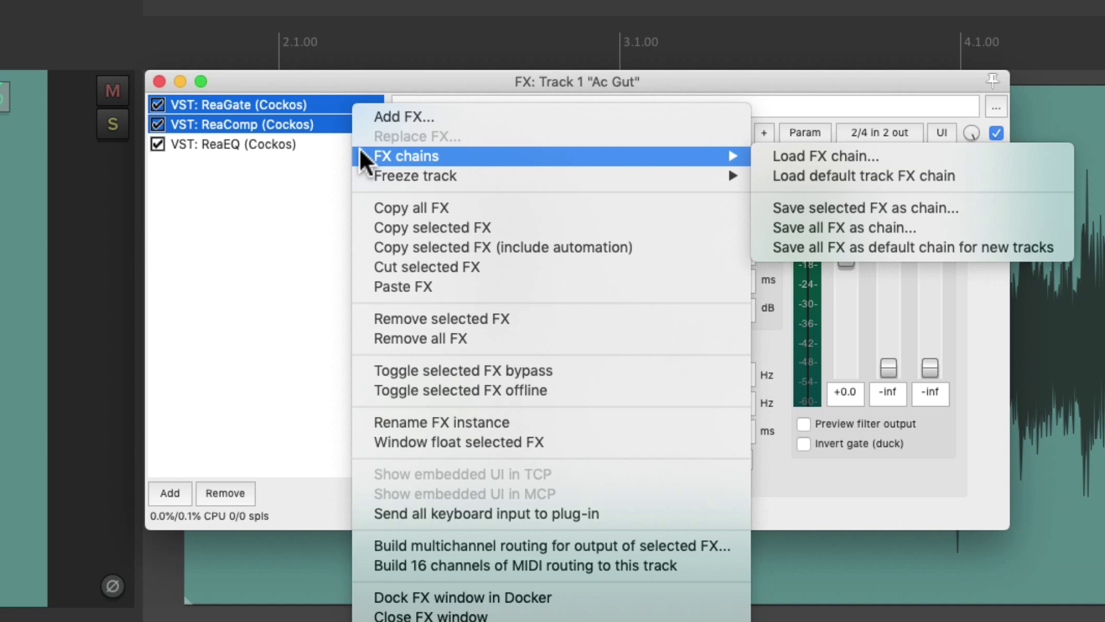
pyautogui.click(757, 229)
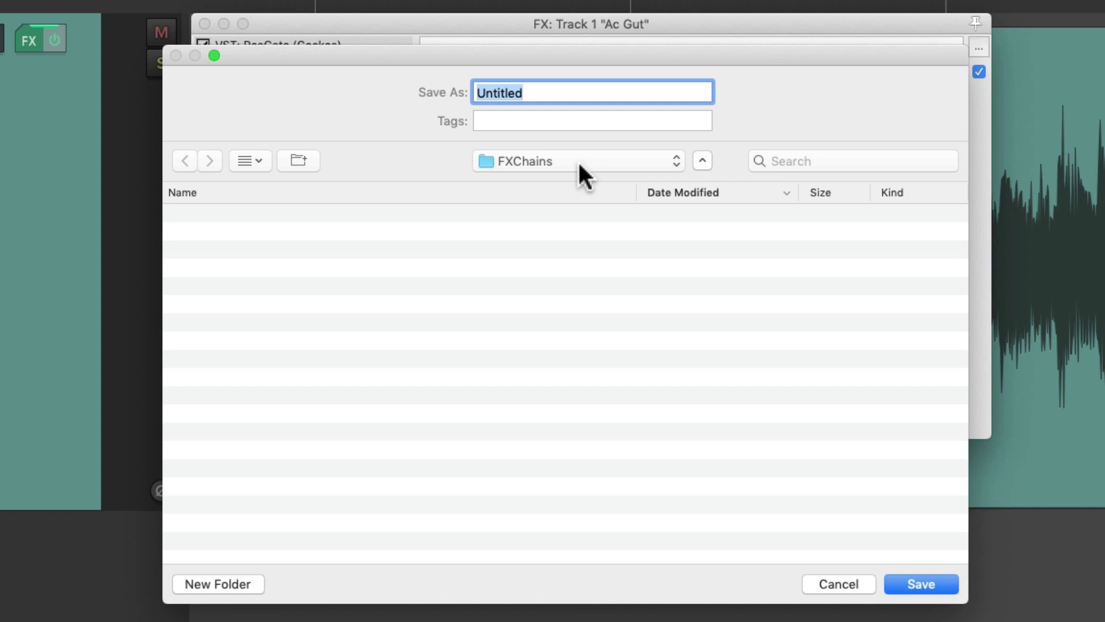
pyautogui.write('Best FX Chain')
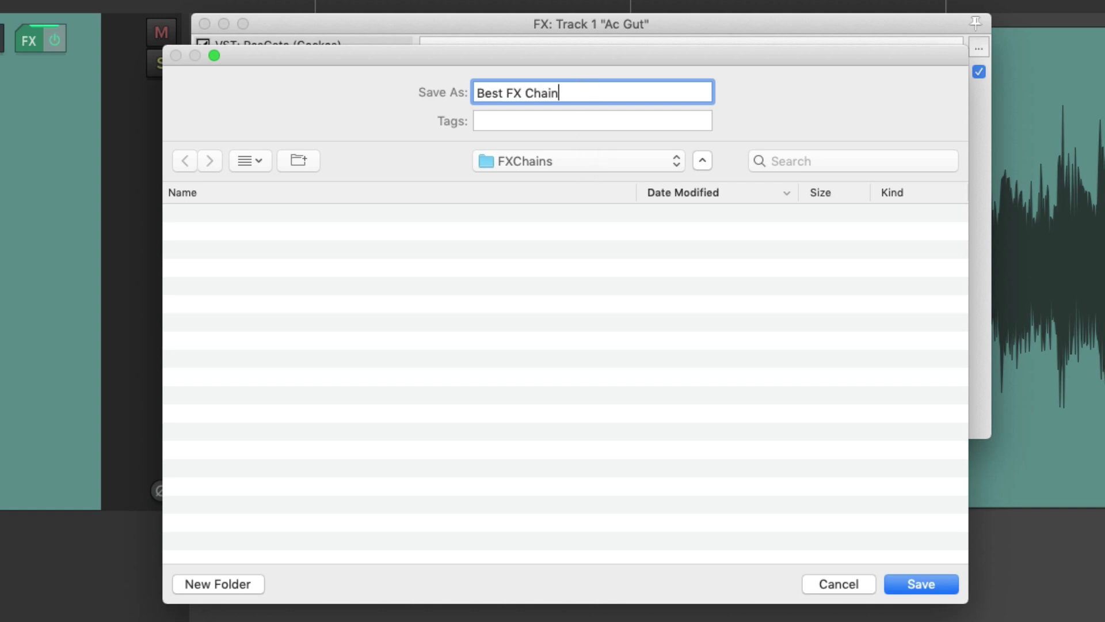
pyautogui.press('Return')
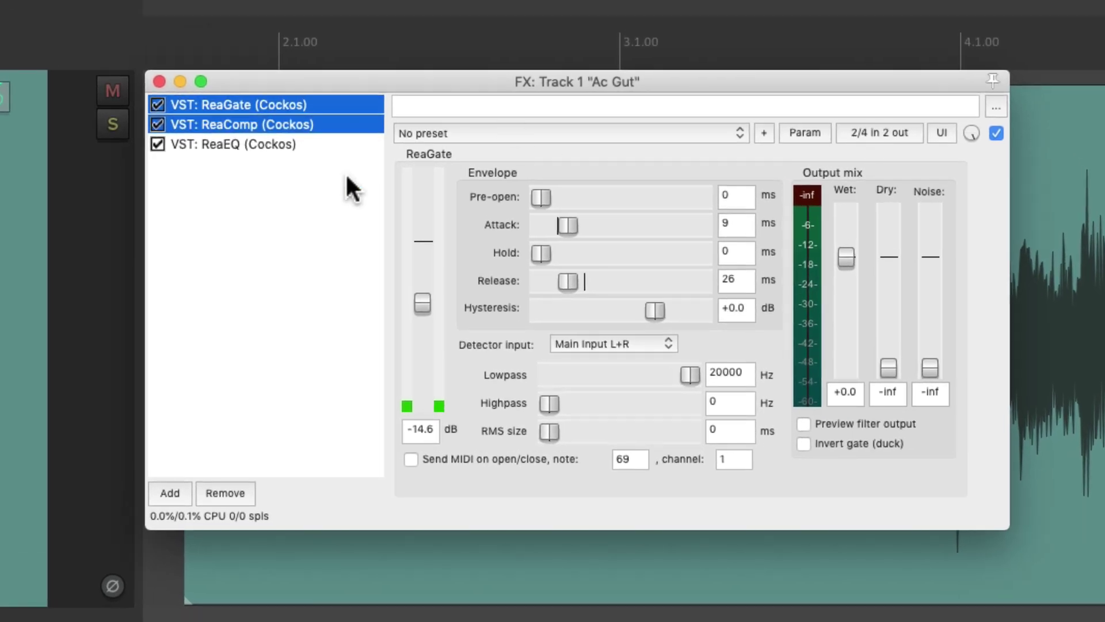
# Delete ReaGate, ReaComp and ReaEQ together from the Ac Gut track's FX chain
pyautogui.click(345, 176)
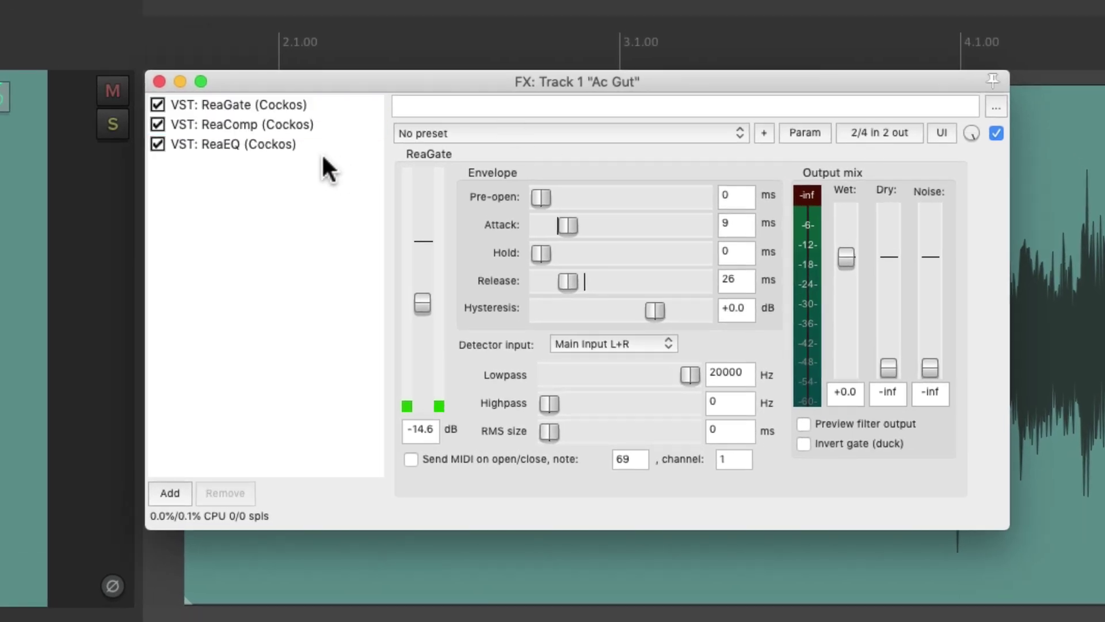
pyautogui.click(316, 144)
pyautogui.keyDown('shift'); pyautogui.click(347, 104); pyautogui.keyUp('shift')
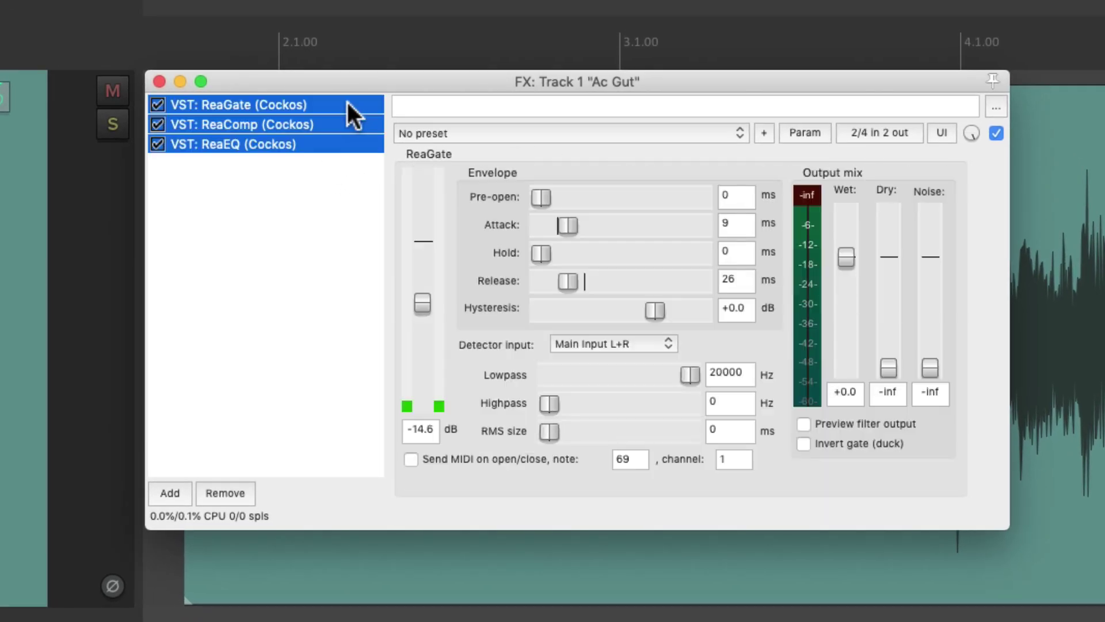
pyautogui.press('Delete')
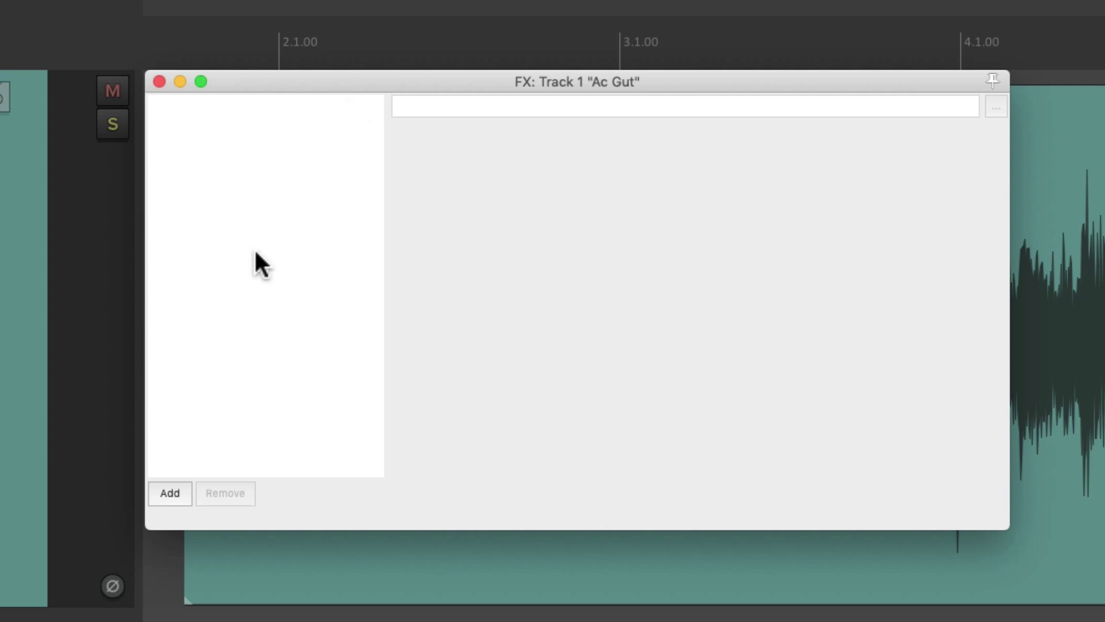
# Load the saved Best FX Chain onto the Ac Gut track from the FX browser's FX Chains category
pyautogui.doubleClick(303, 176)
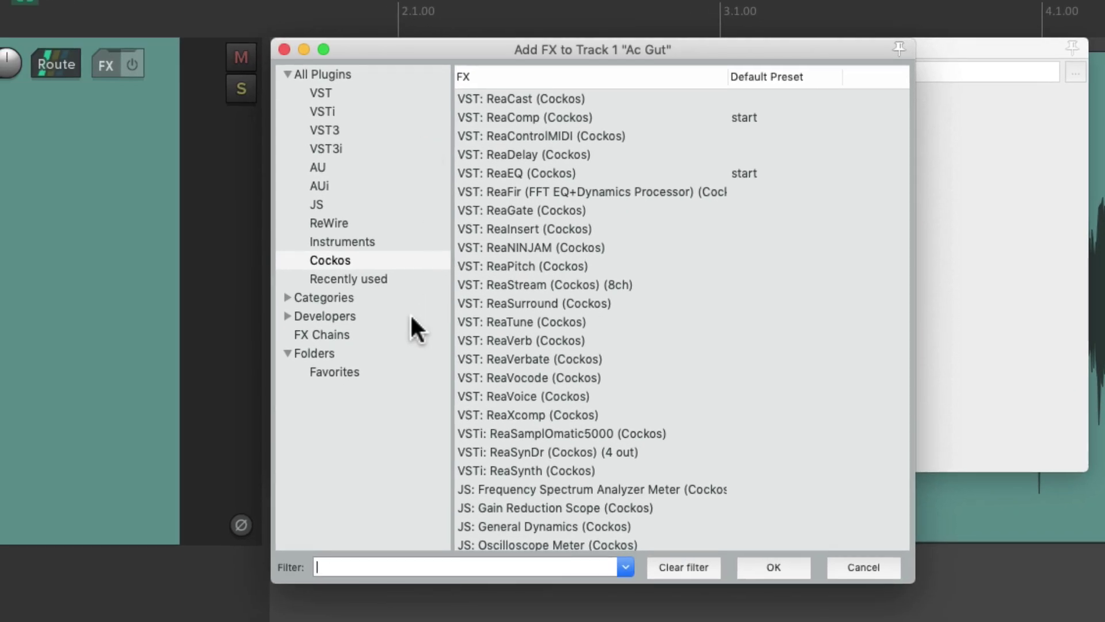
pyautogui.click(388, 334)
pyautogui.click(591, 103)
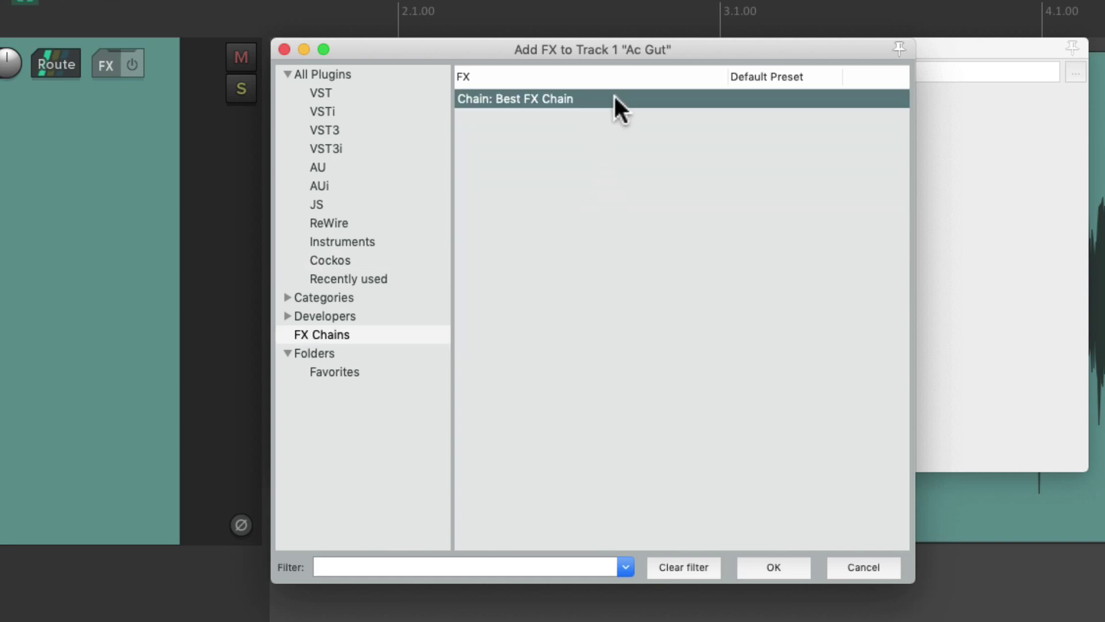
pyautogui.doubleClick(614, 98)
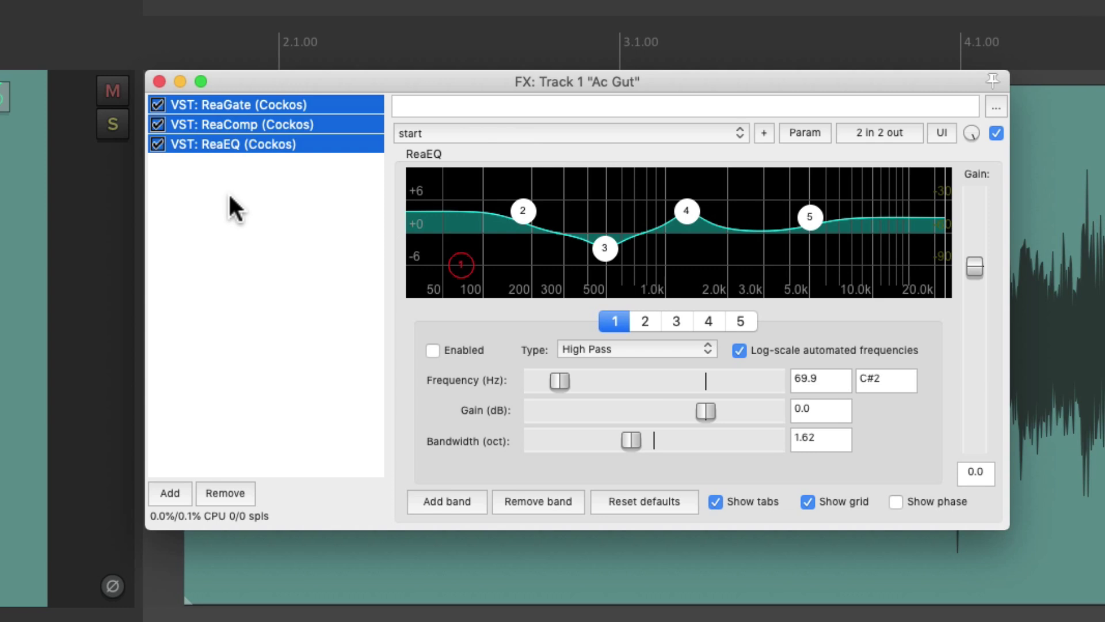
# Check the reloaded settings of ReaGate, ReaComp and ReaEQ in turn
pyautogui.click(229, 196)
pyautogui.click(332, 104)
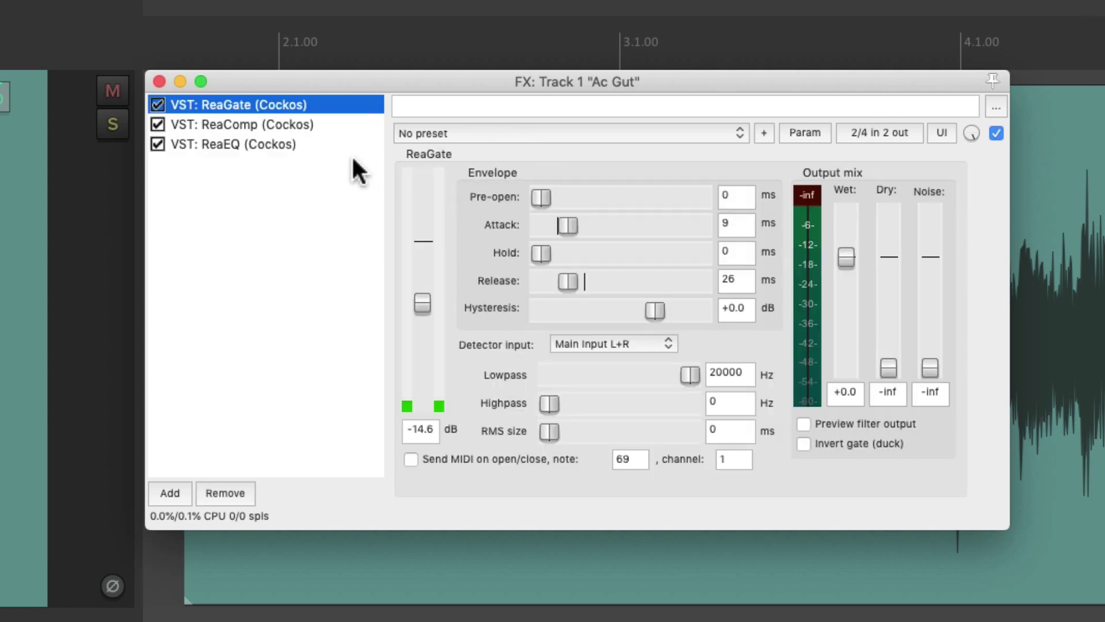
pyautogui.click(333, 125)
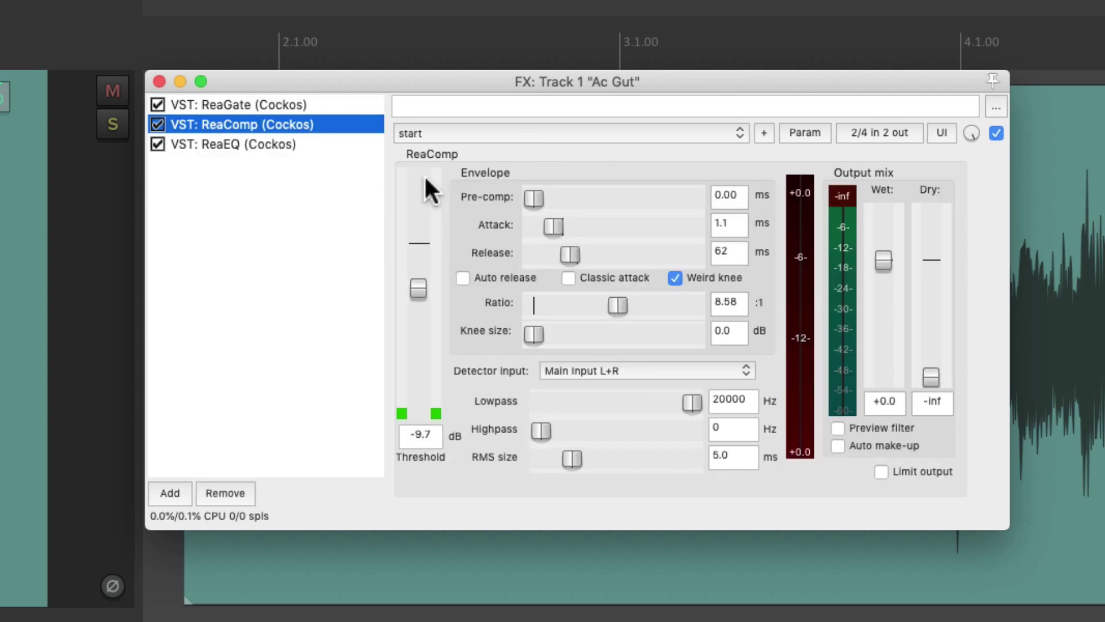
pyautogui.click(327, 144)
pyautogui.click(261, 260)
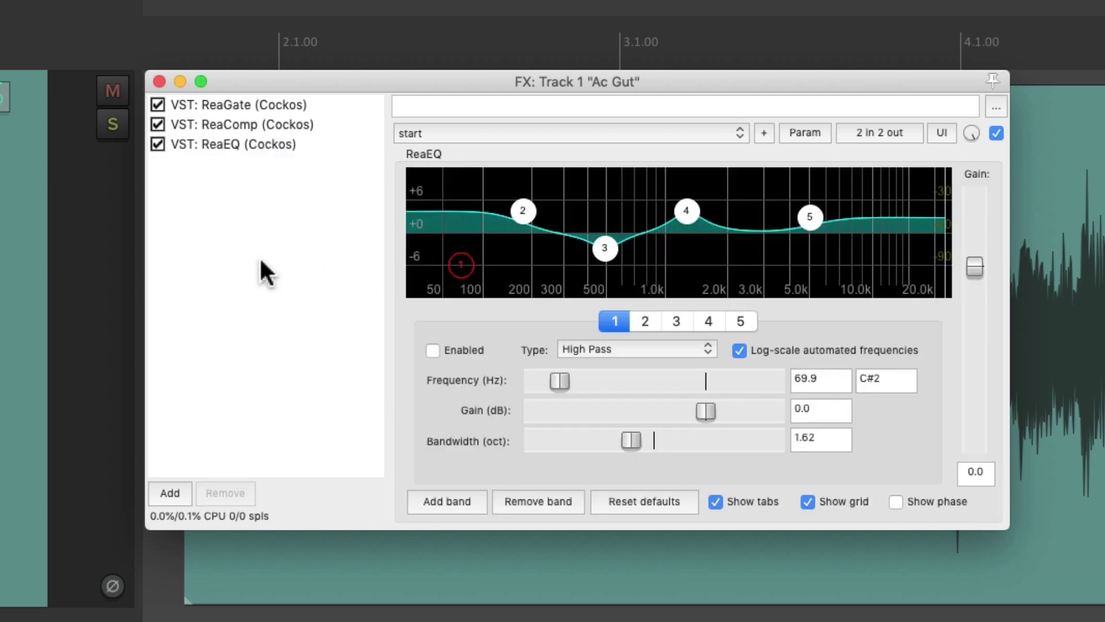
# Remove all effects from the Ac Gut track again and close its FX chain window
pyautogui.press('super+a')
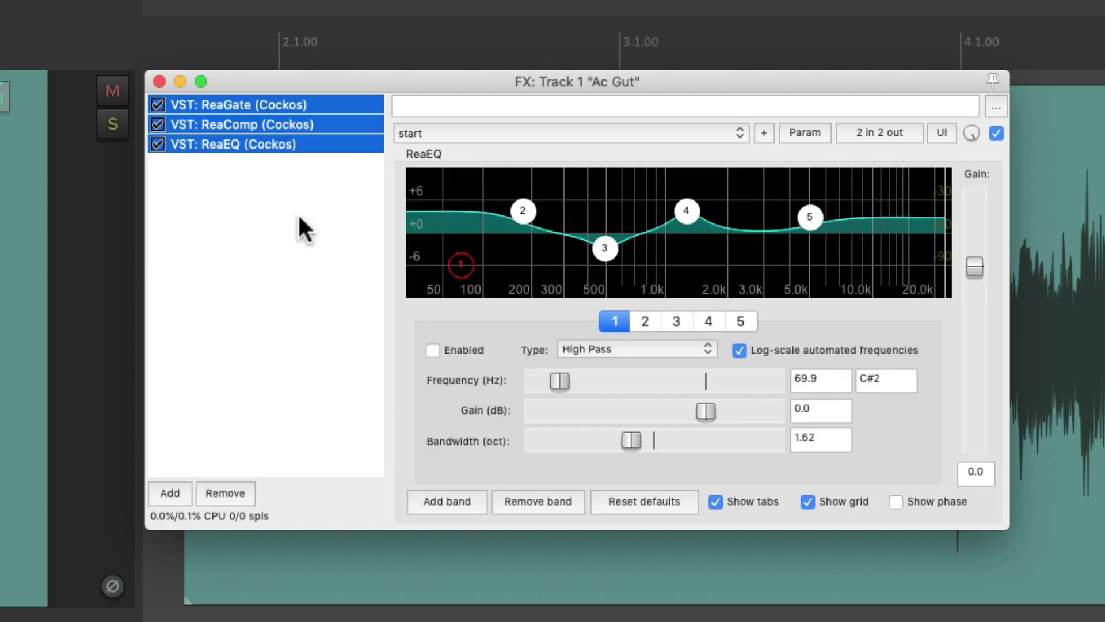
pyautogui.press('Delete')
pyautogui.click(159, 82)
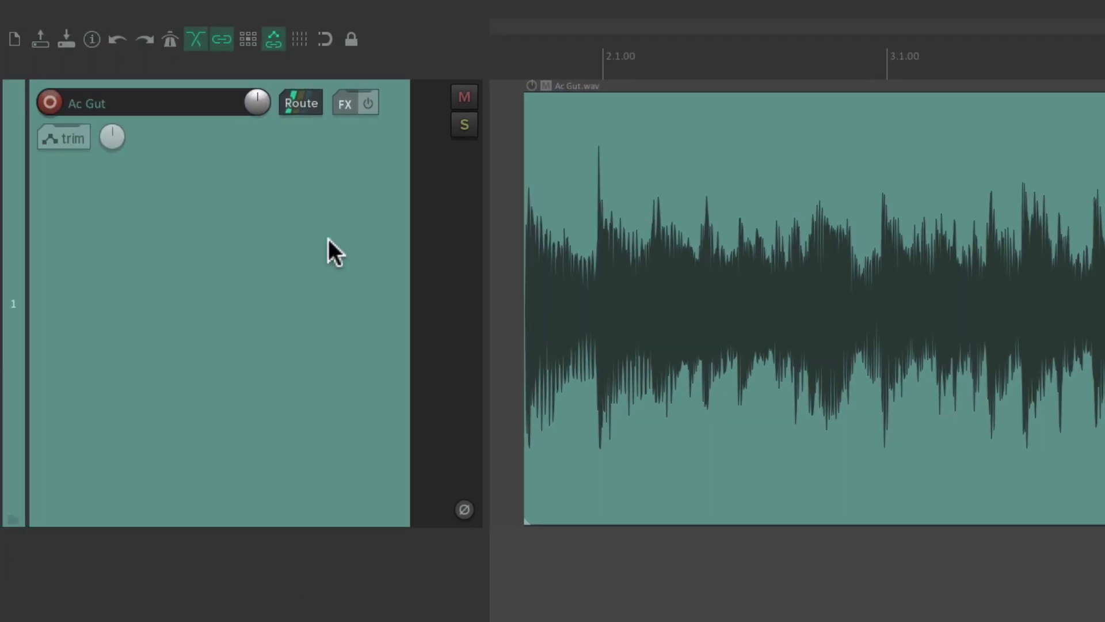
# Add Best FX Chain to Ac Gut directly from the track's FX control without the browser, and close the chain window
pyautogui.click(347, 106)
pyautogui.moveTo(341, 126)
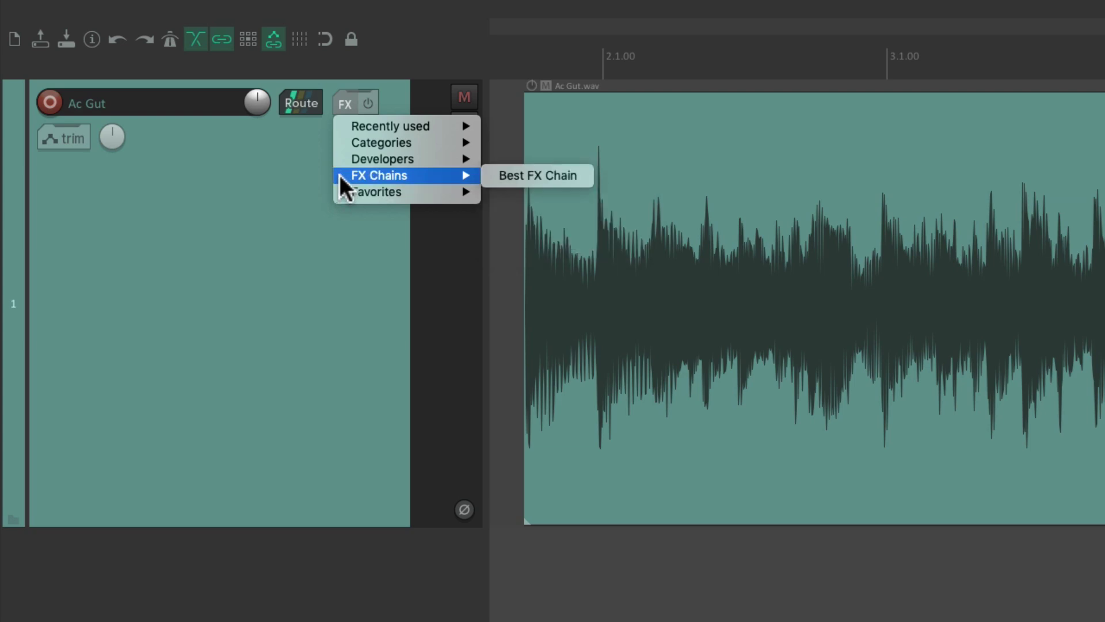
pyautogui.click(491, 175)
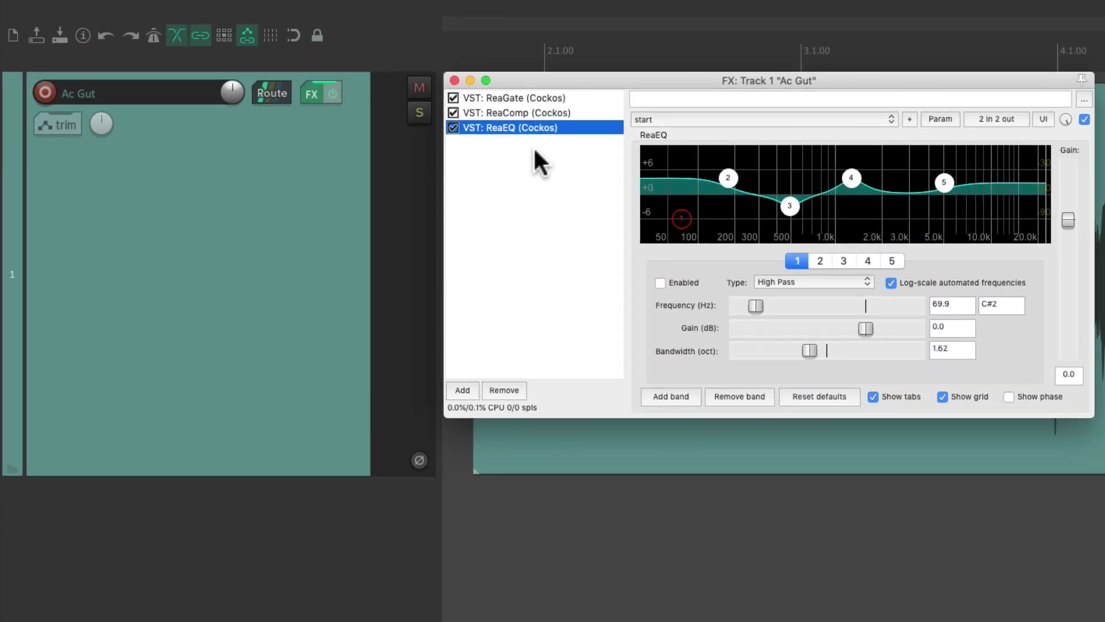
pyautogui.click(454, 80)
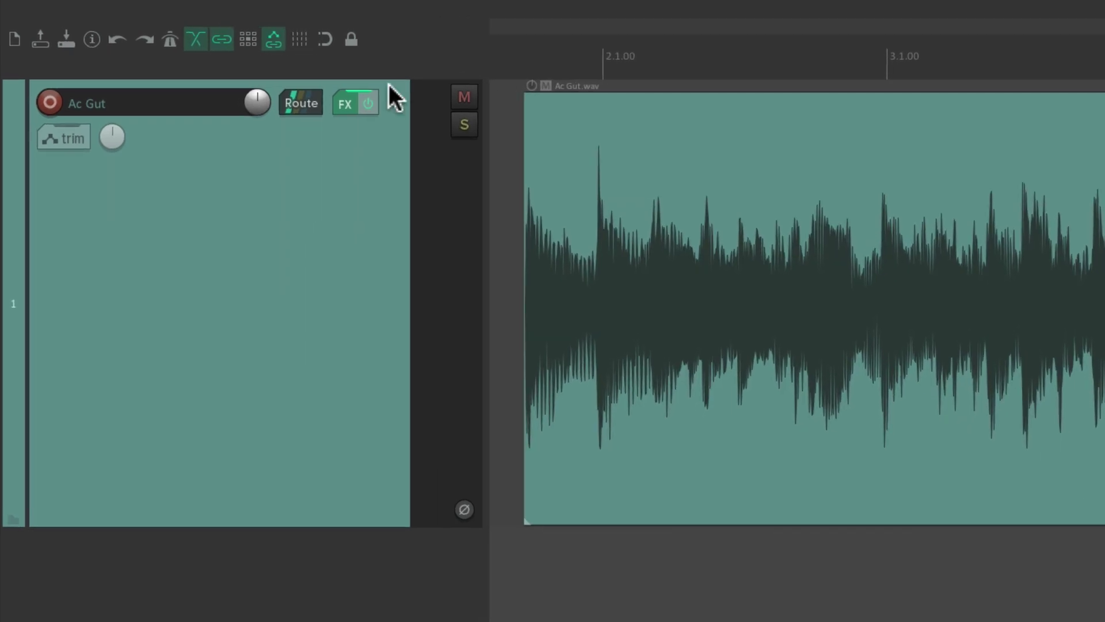
# Open ReaGate and ReaComp individually in floating windows straight from the Ac Gut track, closing each after viewing
pyautogui.rightClick(347, 102)
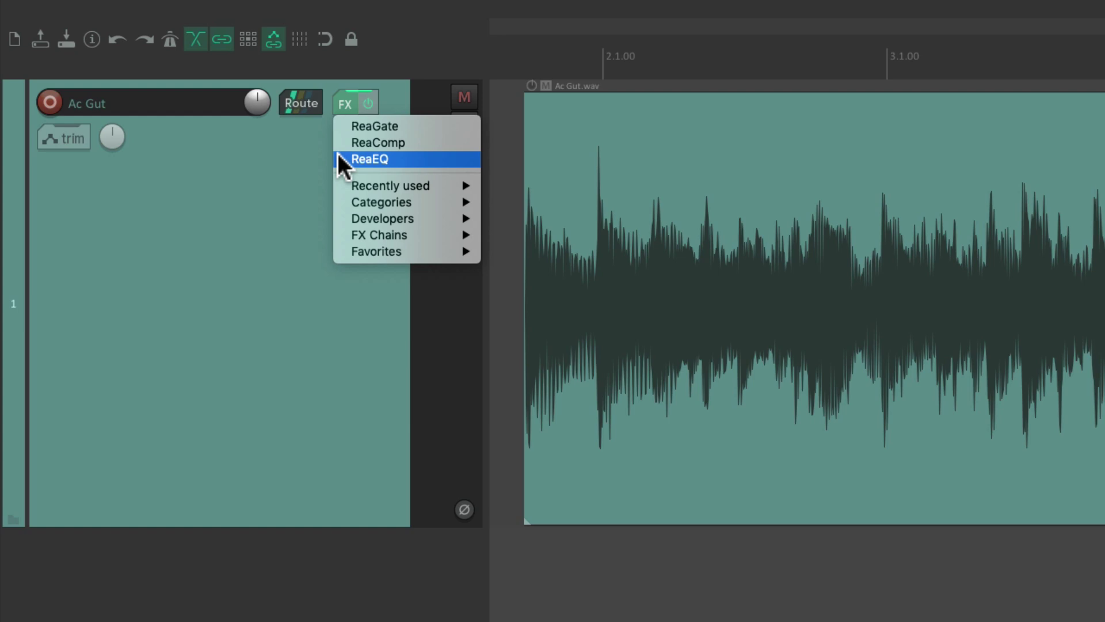
pyautogui.click(338, 122)
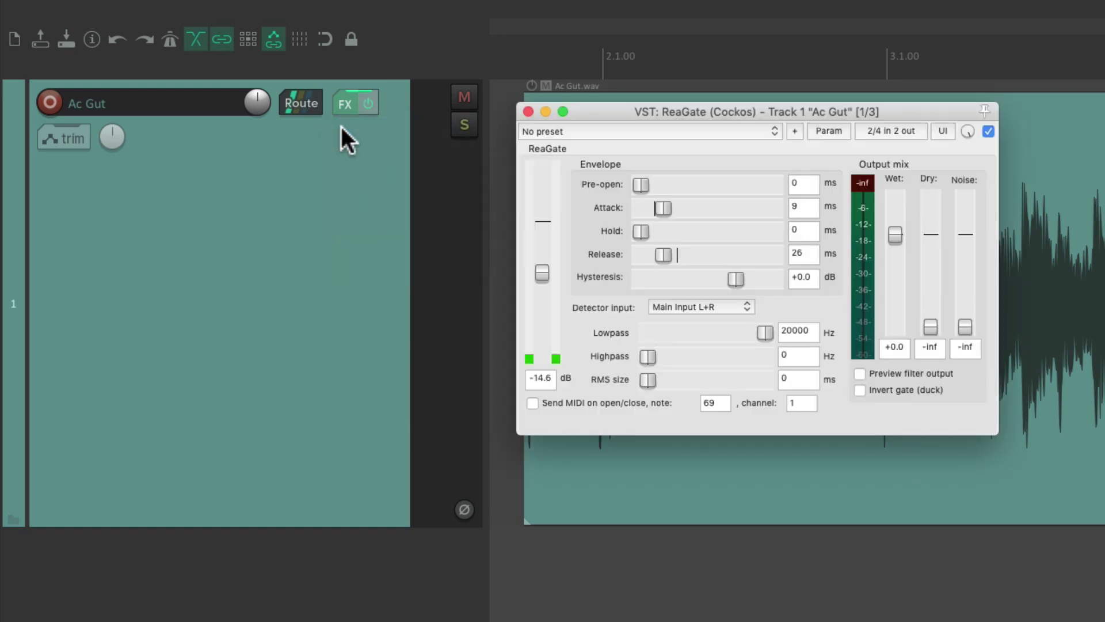
pyautogui.click(529, 111)
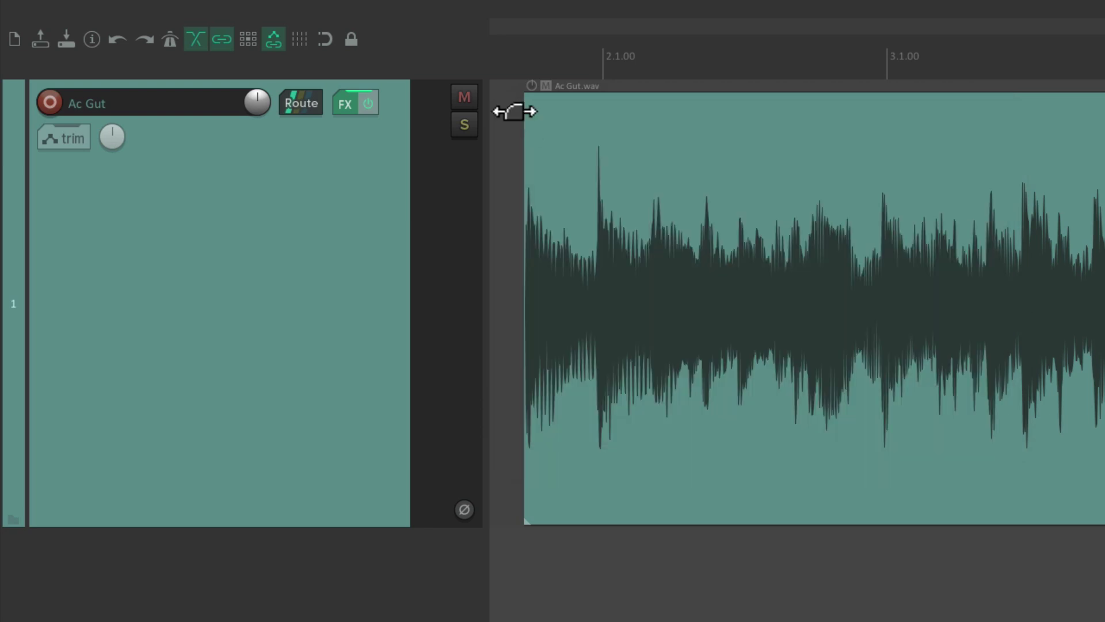
pyautogui.rightClick(356, 103)
pyautogui.click(340, 137)
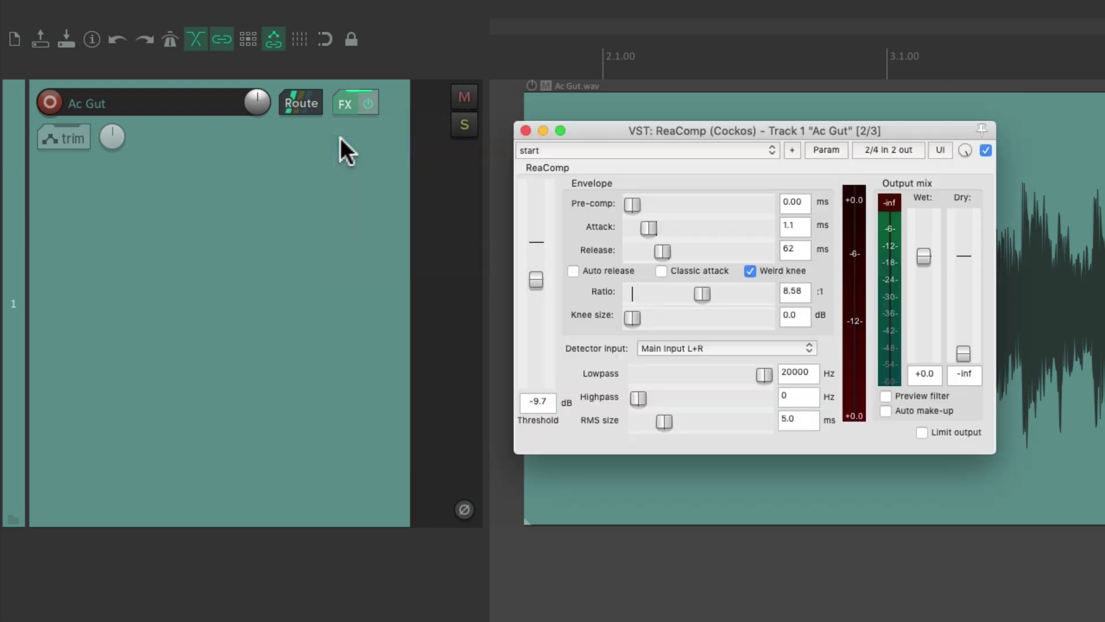
pyautogui.click(527, 130)
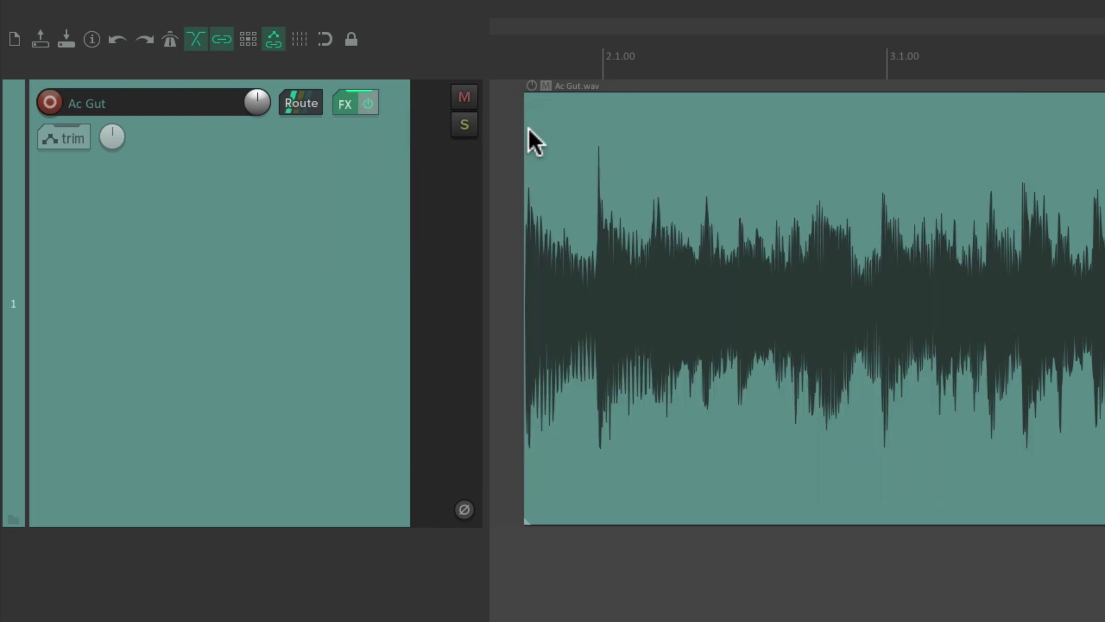
# Open ReaEQ in its own floating window straight from the Ac Gut track, close it, and look over the track's effect shortcuts
pyautogui.rightClick(350, 102)
pyautogui.click(348, 158)
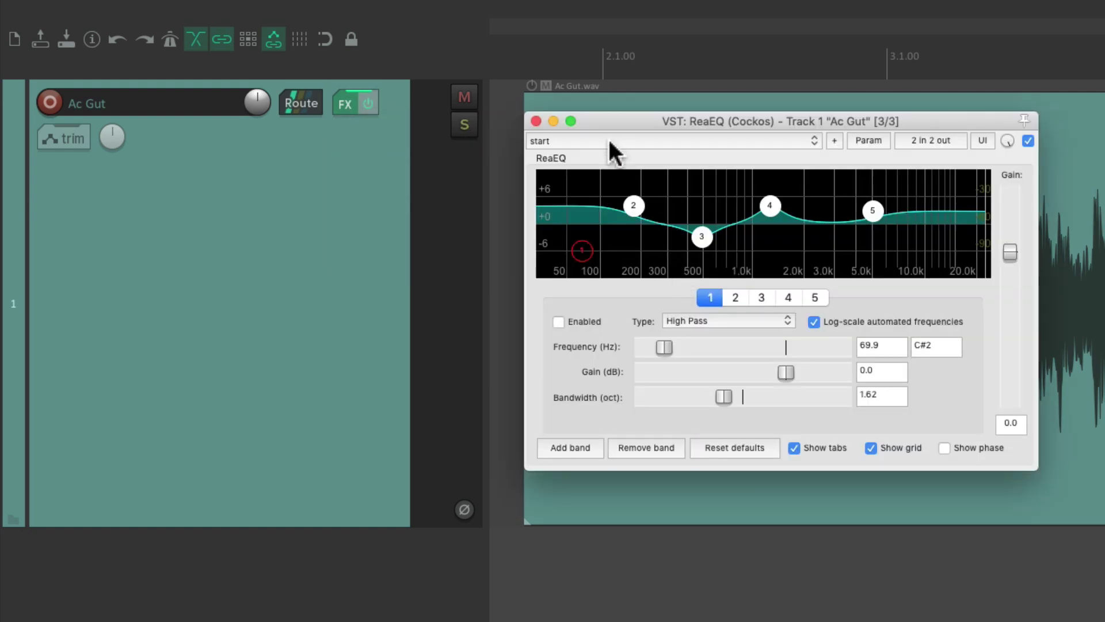
pyautogui.click(535, 121)
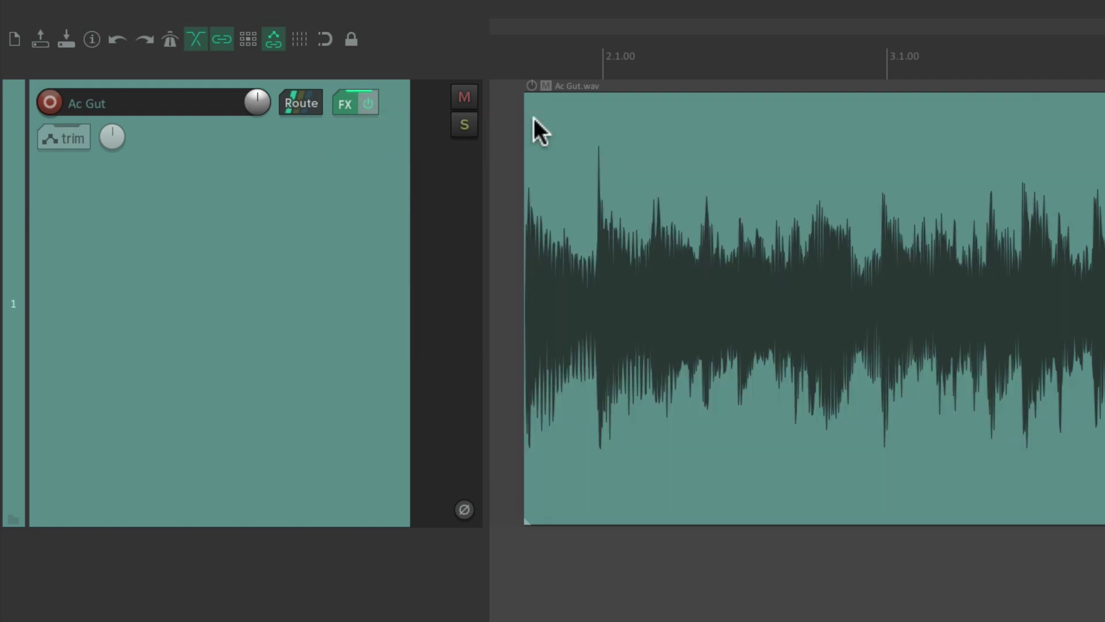
pyautogui.rightClick(342, 105)
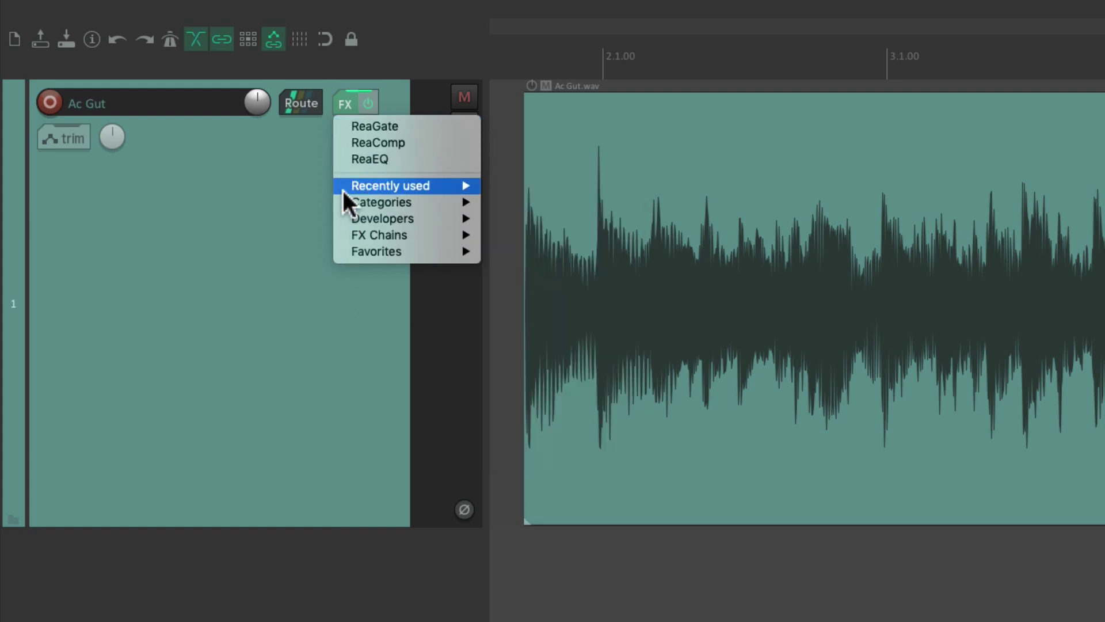
pyautogui.moveTo(343, 189)
pyautogui.click(275, 192)
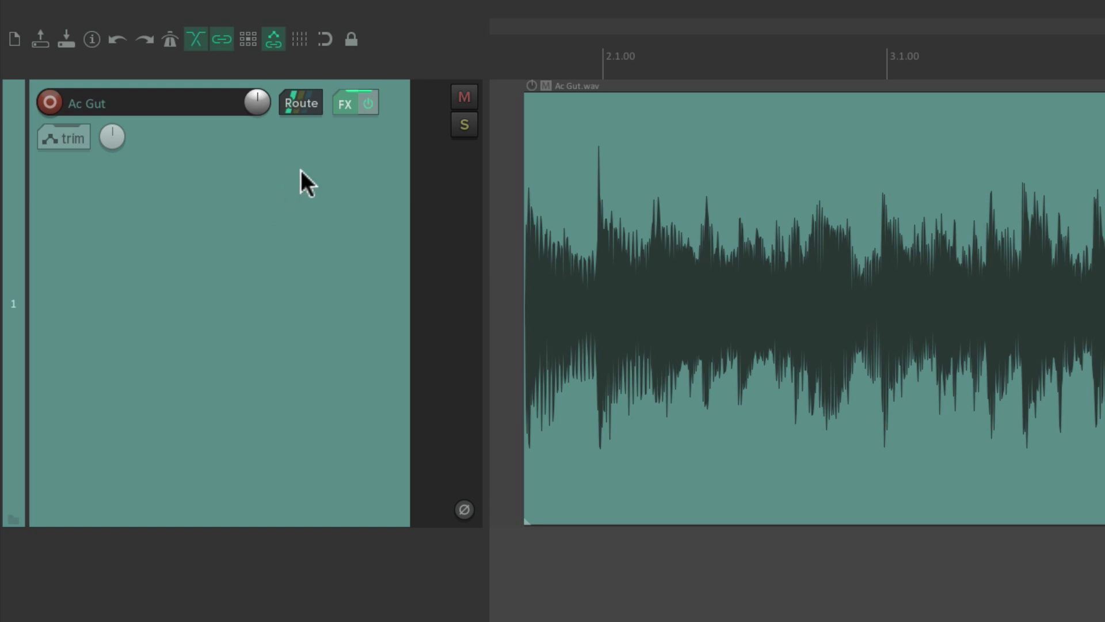
# Bypass and re-enable Ac Gut's whole FX chain, and remove all effects directly from the track's FX control
pyautogui.click(372, 104)
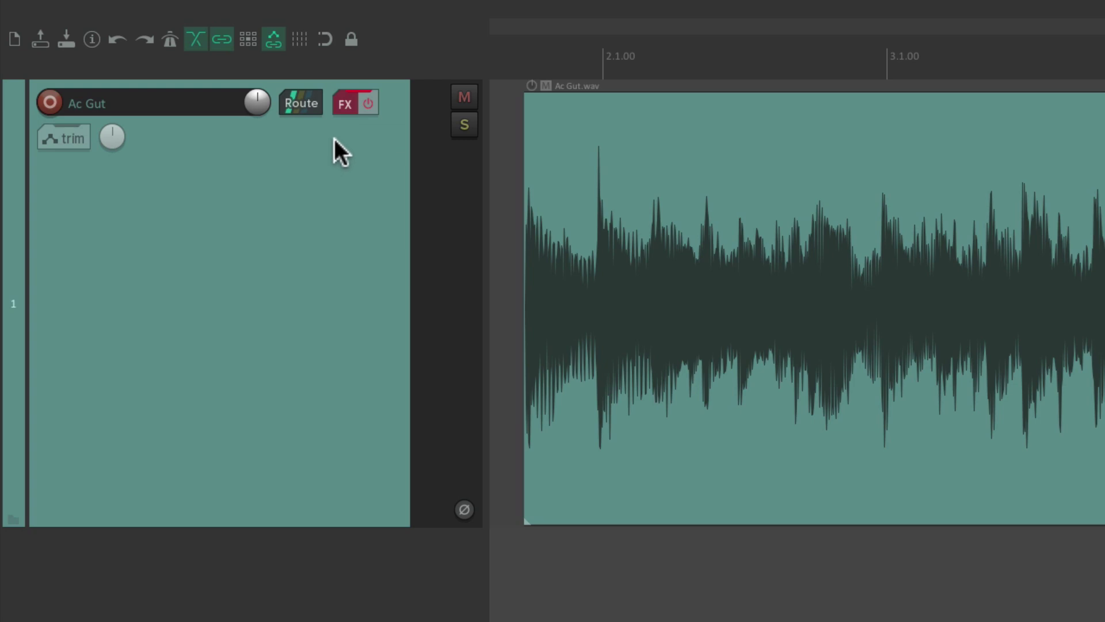
pyautogui.click(370, 103)
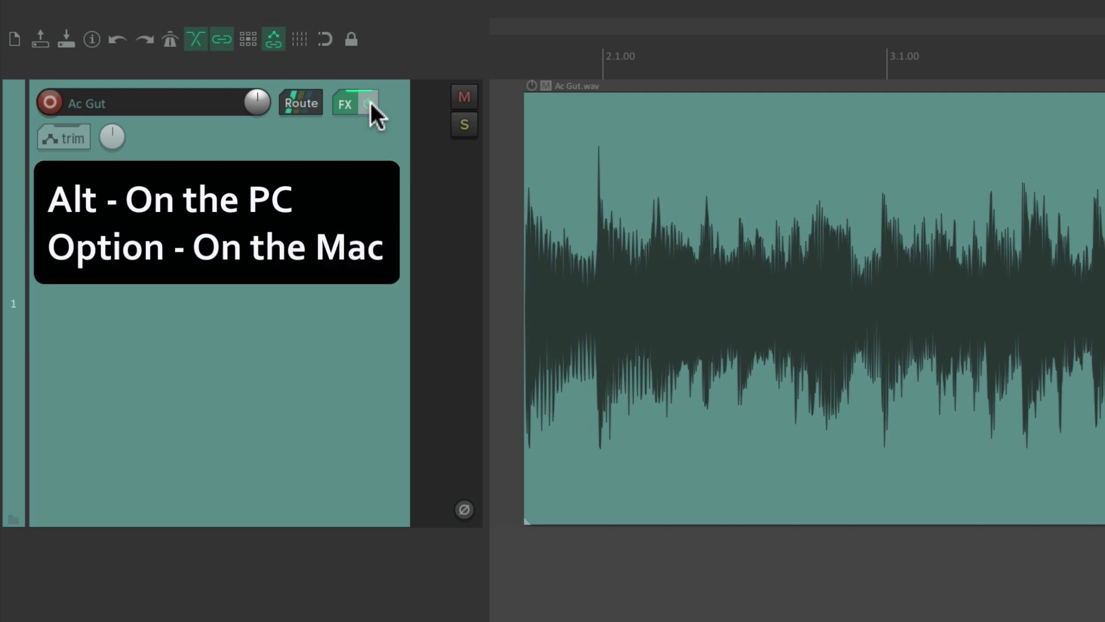
pyautogui.keyDown('alt'); pyautogui.click(348, 106); pyautogui.keyUp('alt')
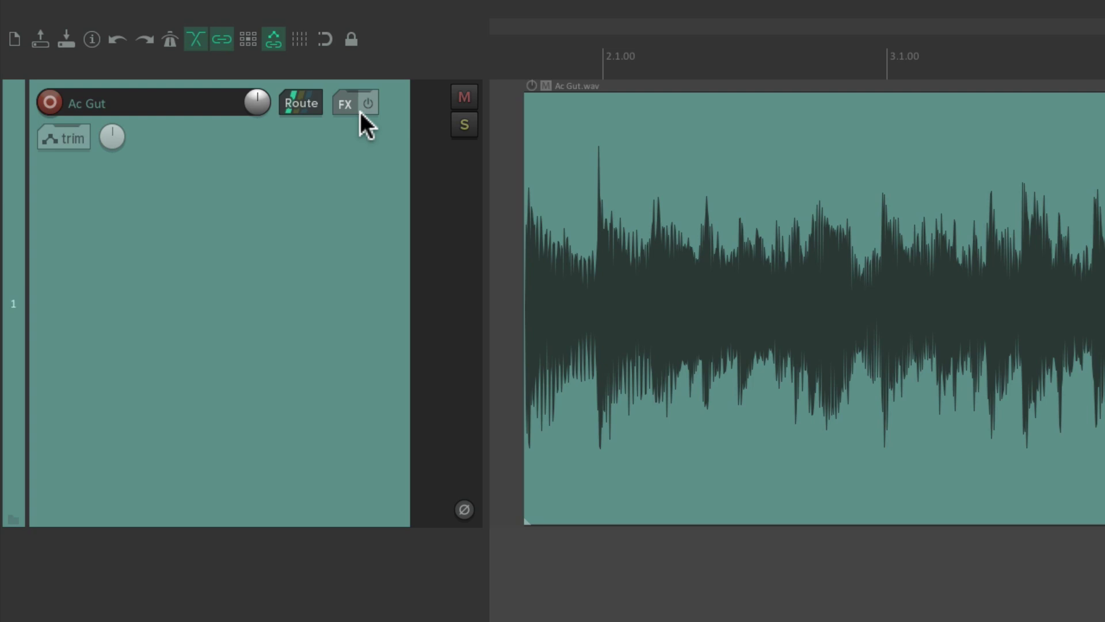
# Load the saved Best FX Chain onto the emptied Ac Gut track
pyautogui.rightClick(347, 99)
pyautogui.moveTo(346, 175)
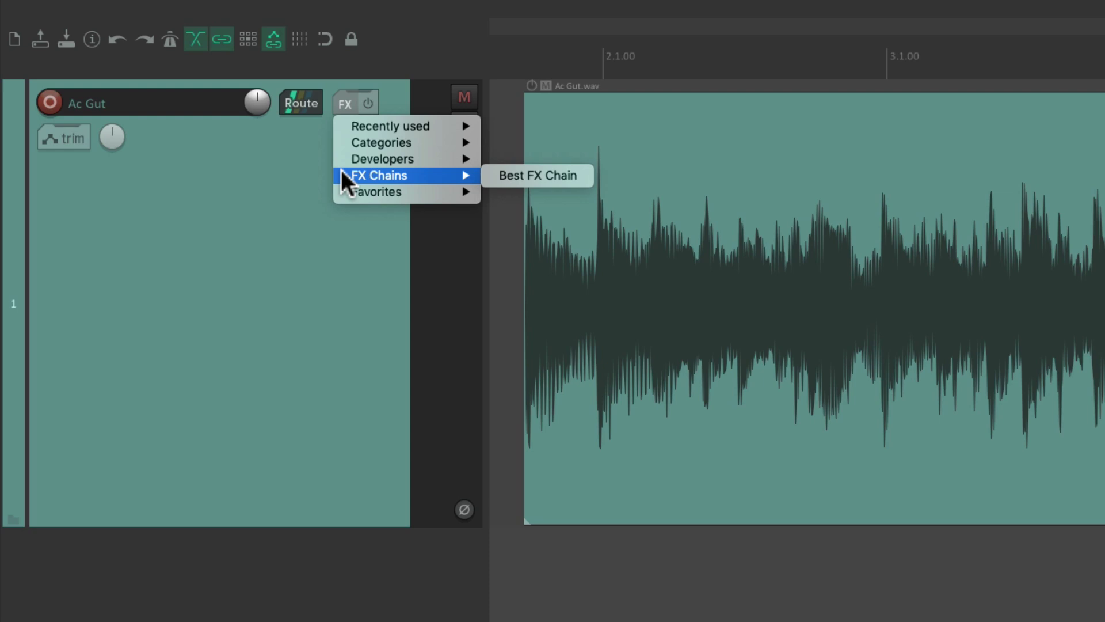
pyautogui.click(513, 175)
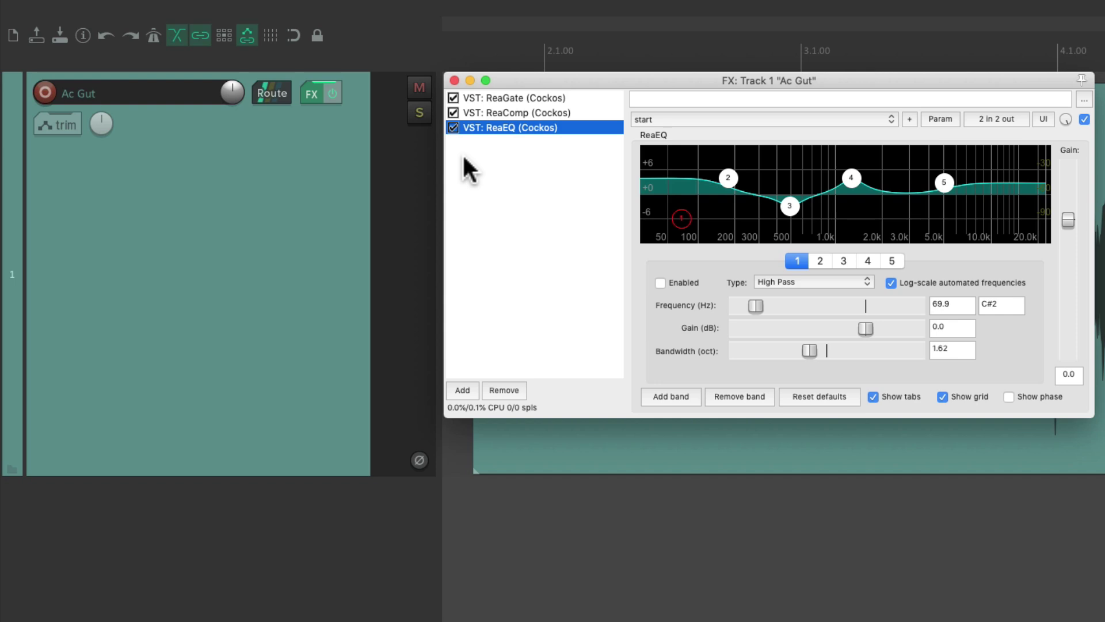
# Insert a second track, copy ReaGate to it from the Ac Gut FX chain, and close track 2's chain window
pyautogui.doubleClick(291, 513)
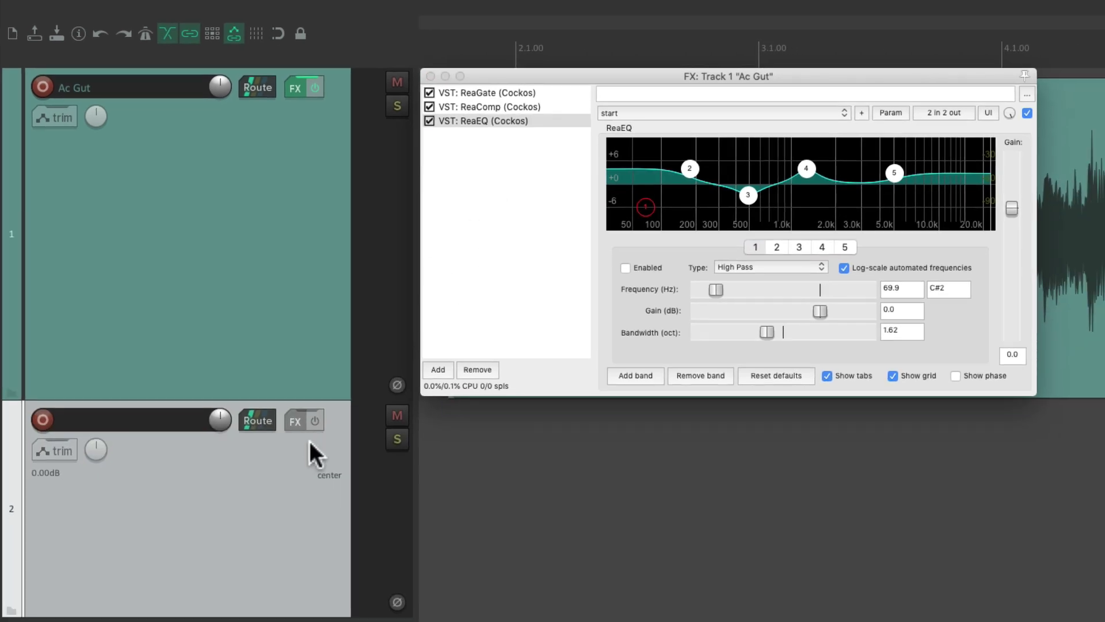
pyautogui.click(526, 243)
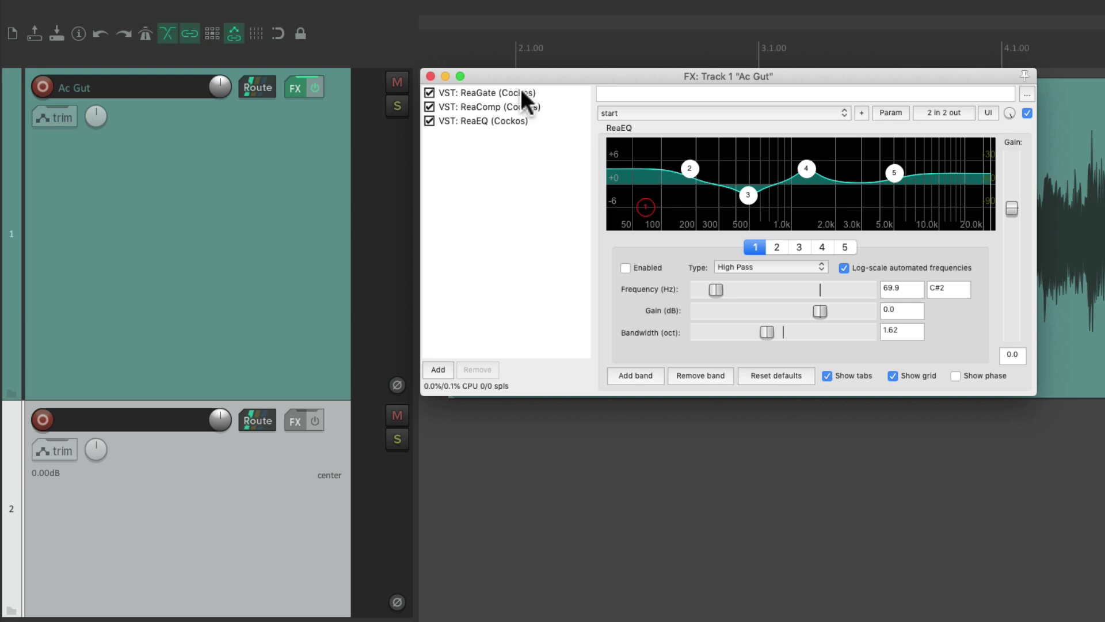
pyautogui.click(490, 93)
pyautogui.moveTo(486, 87); pyautogui.dragTo(307, 446)
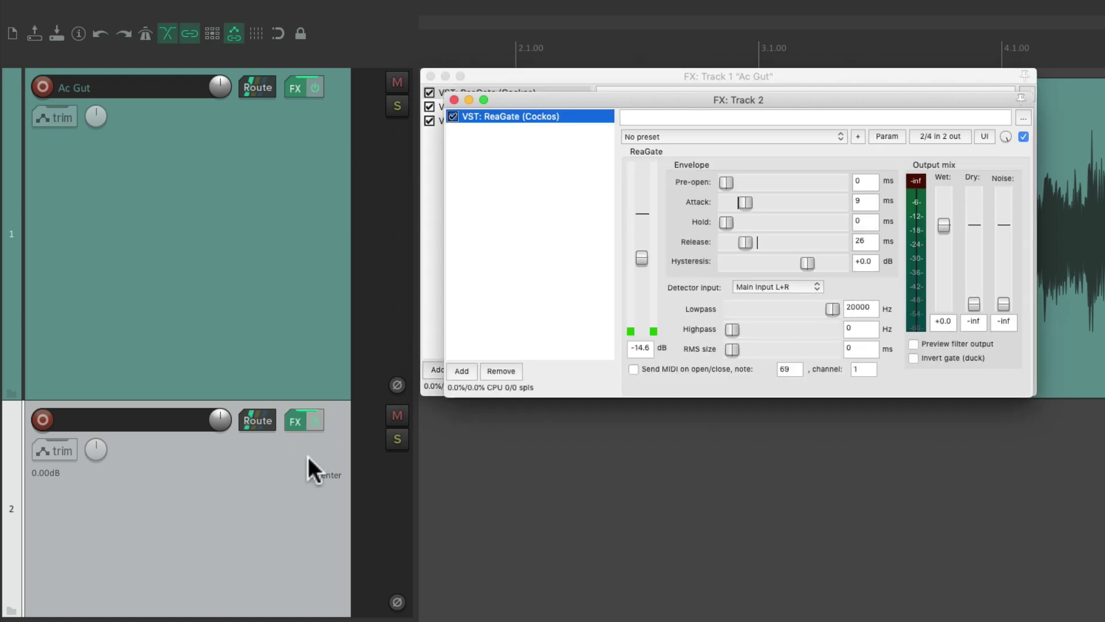
pyautogui.click(454, 100)
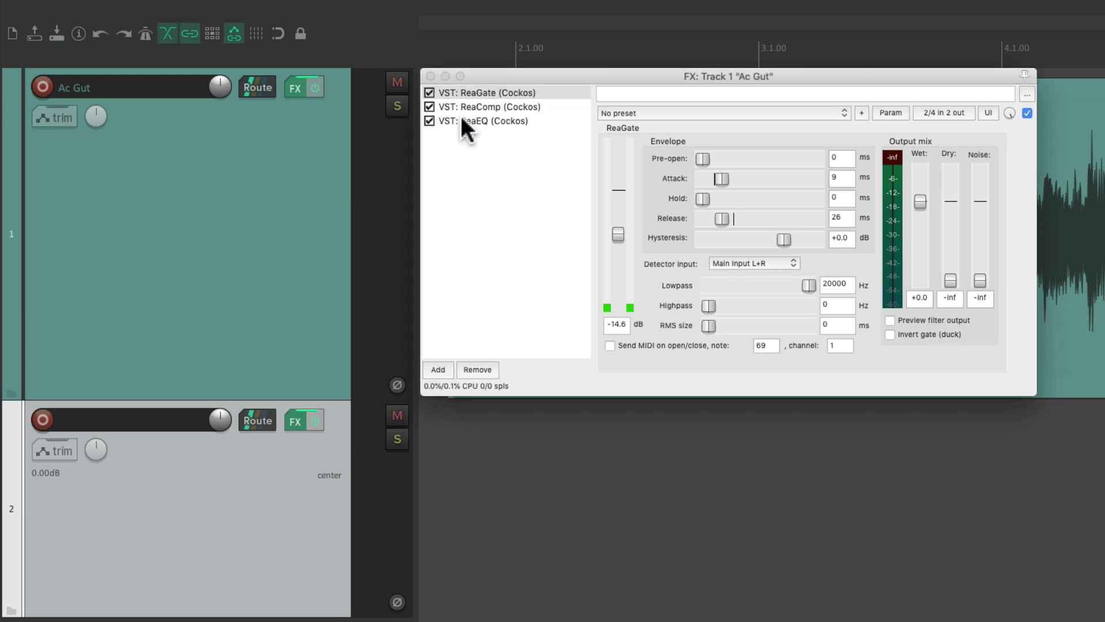
# Copy ReaComp and ReaEQ from the Ac Gut FX chain to track 2 as well
pyautogui.click(526, 107)
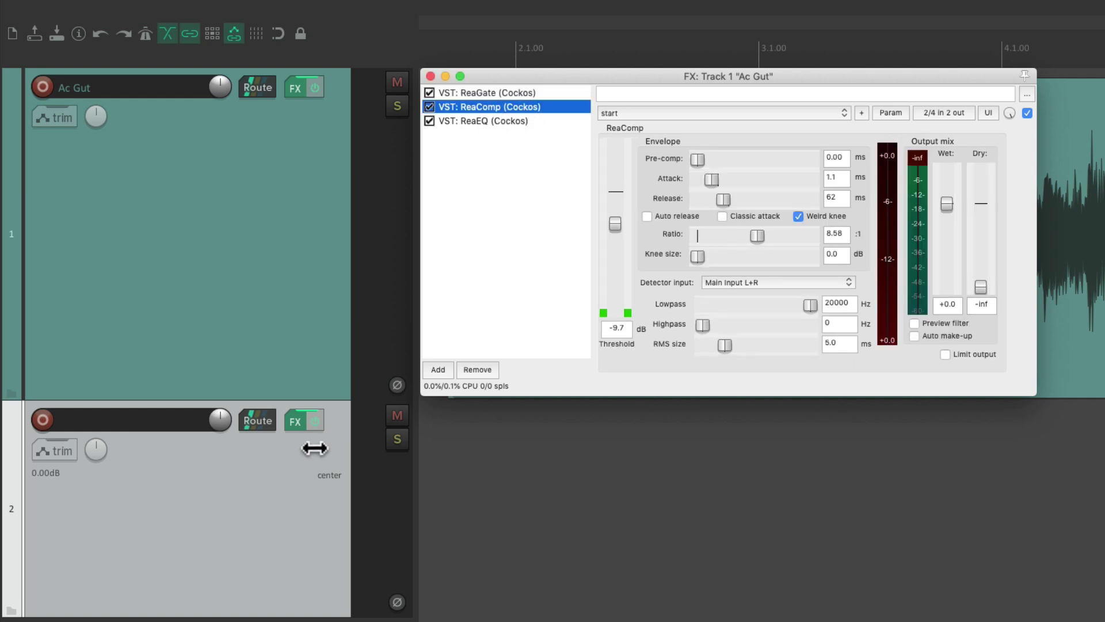
pyautogui.click(295, 421)
pyautogui.click(454, 99)
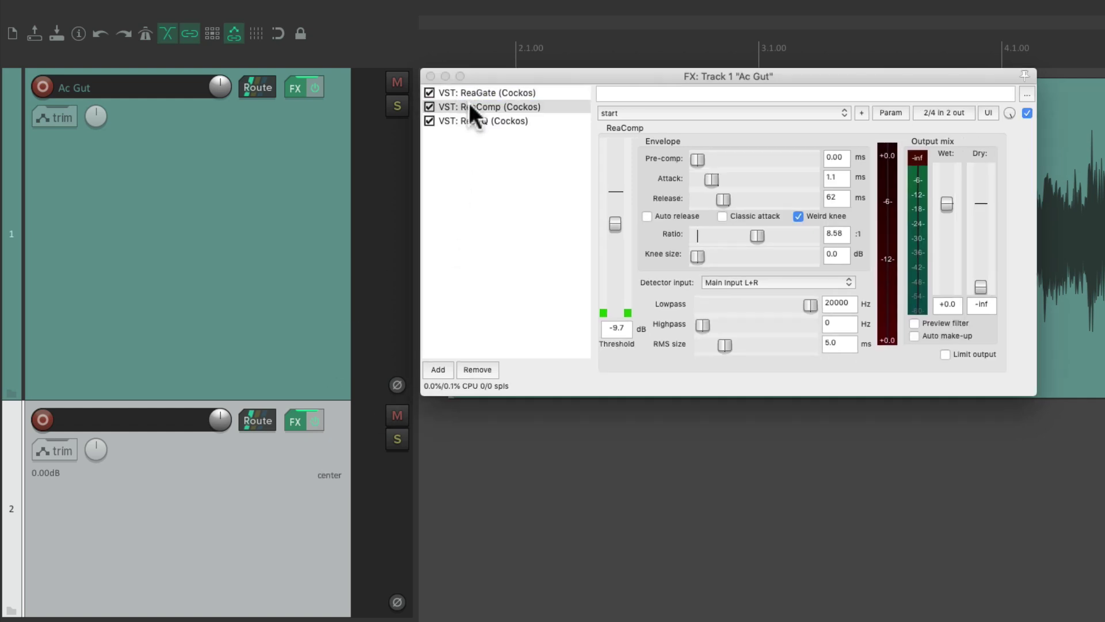
pyautogui.moveTo(484, 117); pyautogui.dragTo(300, 452)
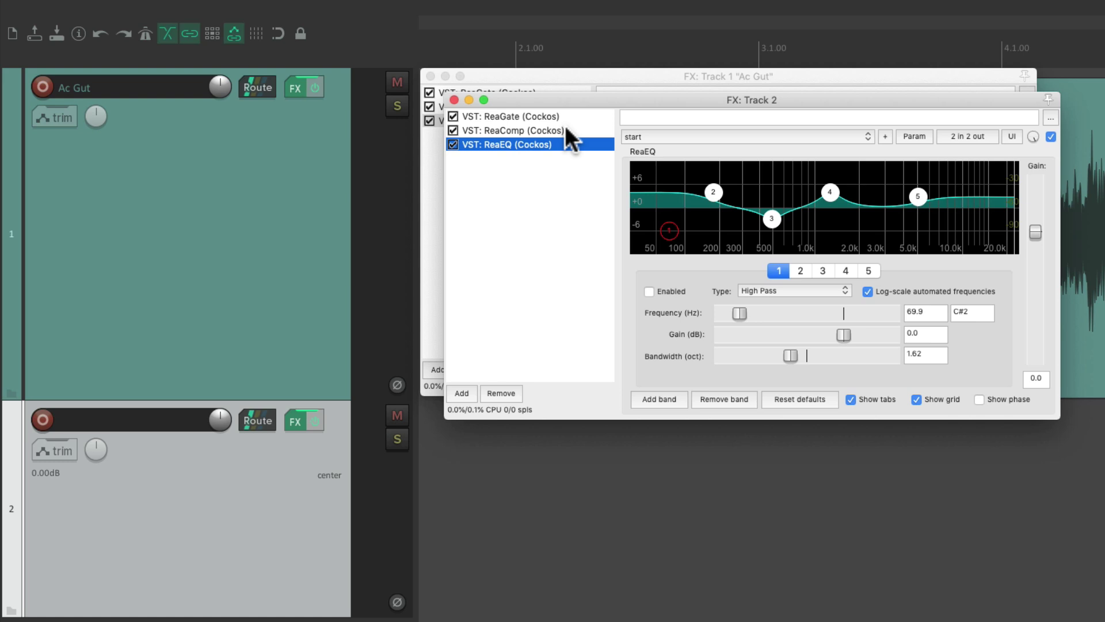
# Clear all effects from track 2 and move ReaComp from Ac Gut to it instead of copying, closing track 2's chain window
pyautogui.click(496, 389)
pyautogui.click(454, 100)
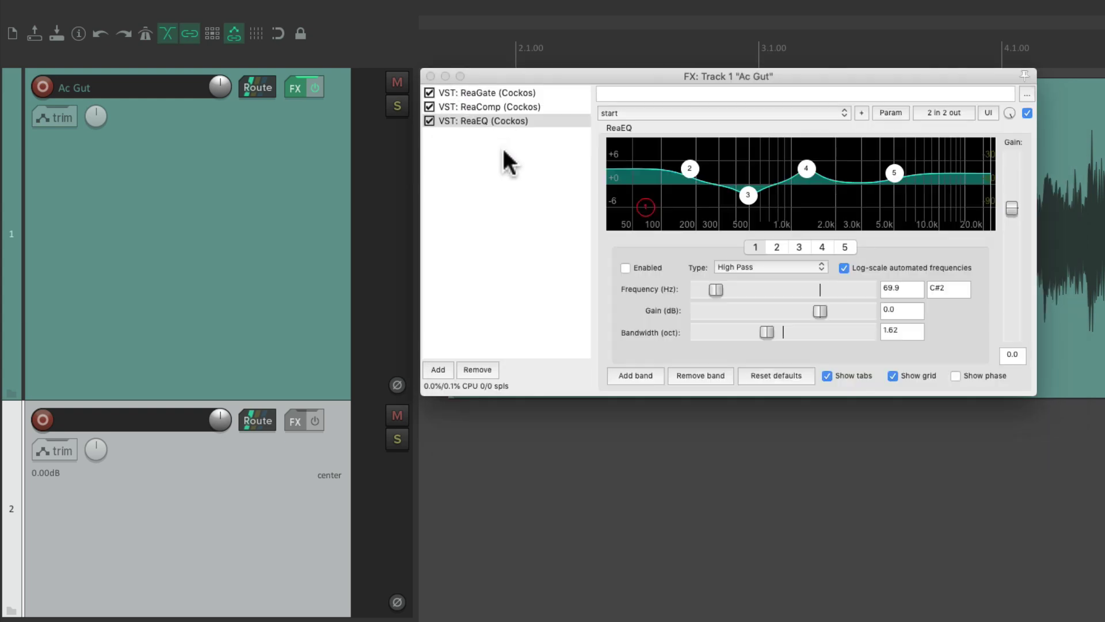
pyautogui.click(519, 106)
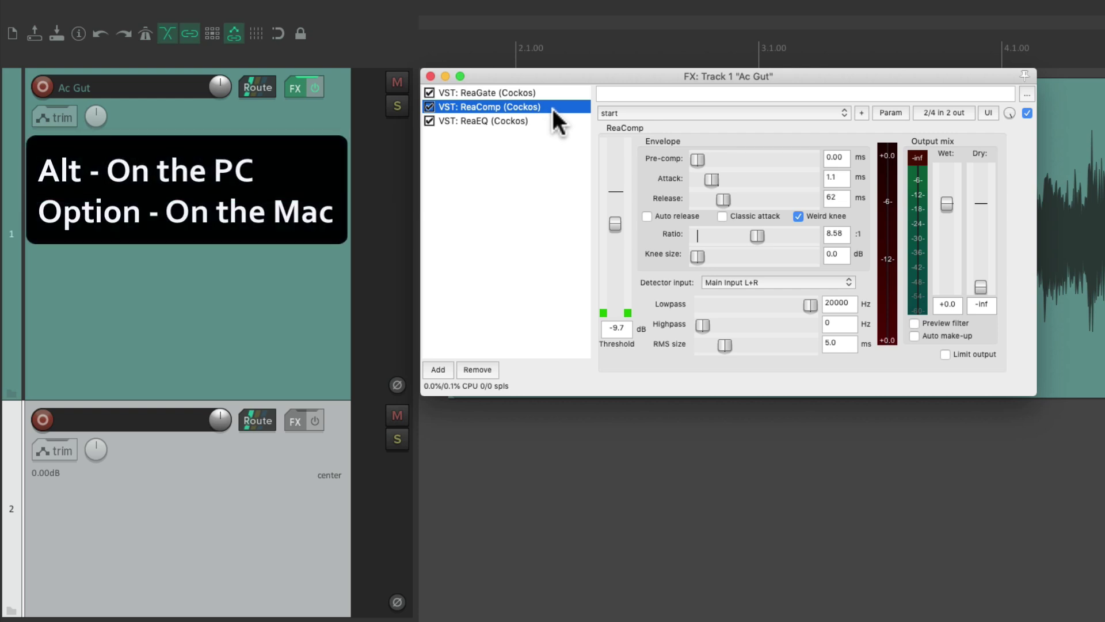
pyautogui.moveTo(410, 192); pyautogui.dragTo(330, 457)
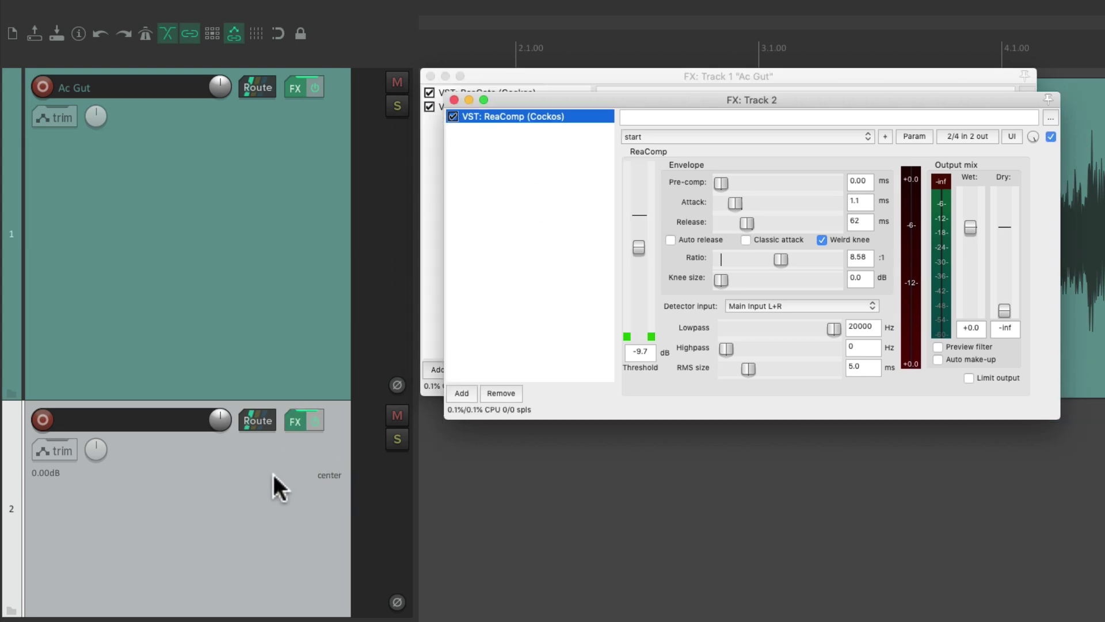
pyautogui.click(454, 100)
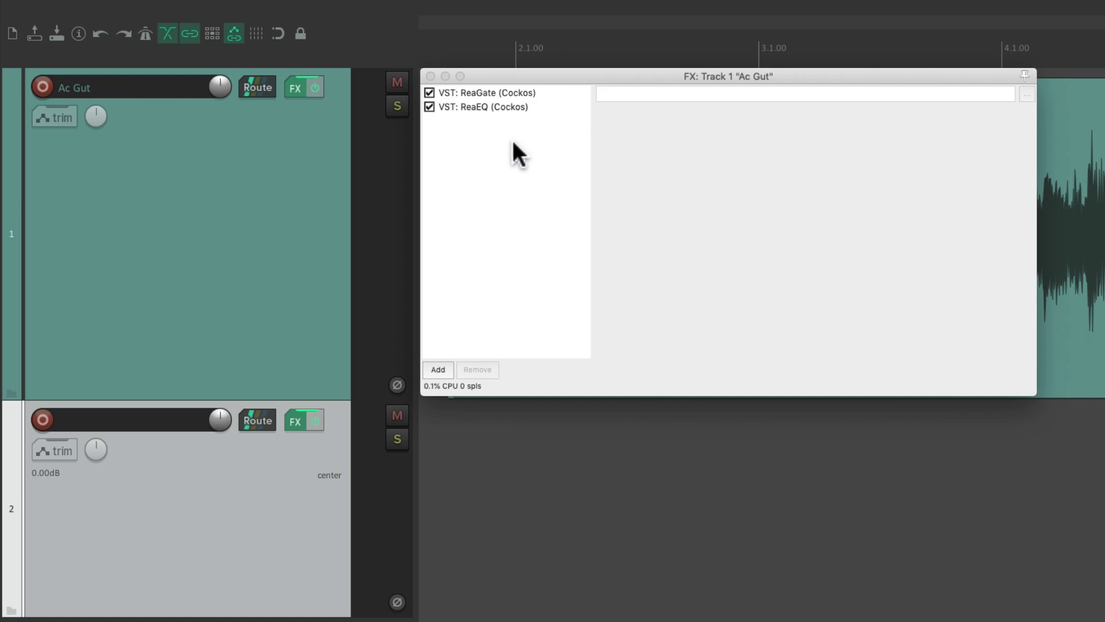
# Select ReaGate and ReaEQ together in the Ac Gut FX chain and move both to track 2
pyautogui.click(551, 105)
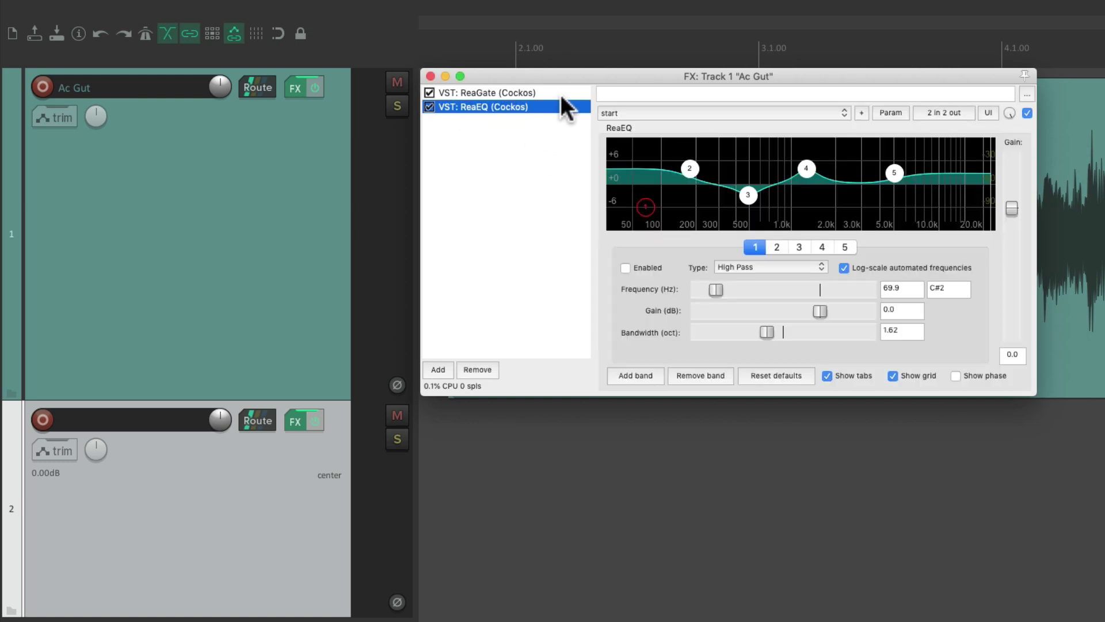
pyautogui.keyDown('shift'); pyautogui.click(560, 95); pyautogui.keyUp('shift')
pyautogui.moveTo(506, 142); pyautogui.dragTo(317, 468)
# Copy all three effects from track 2 back to Ac Gut and clear track 2's effects, closing both chain windows
pyautogui.click(506, 113)
pyautogui.keyDown('shift'); pyautogui.click(515, 142); pyautogui.keyUp('shift')
pyautogui.moveTo(509, 111); pyautogui.dragTo(384, 235)
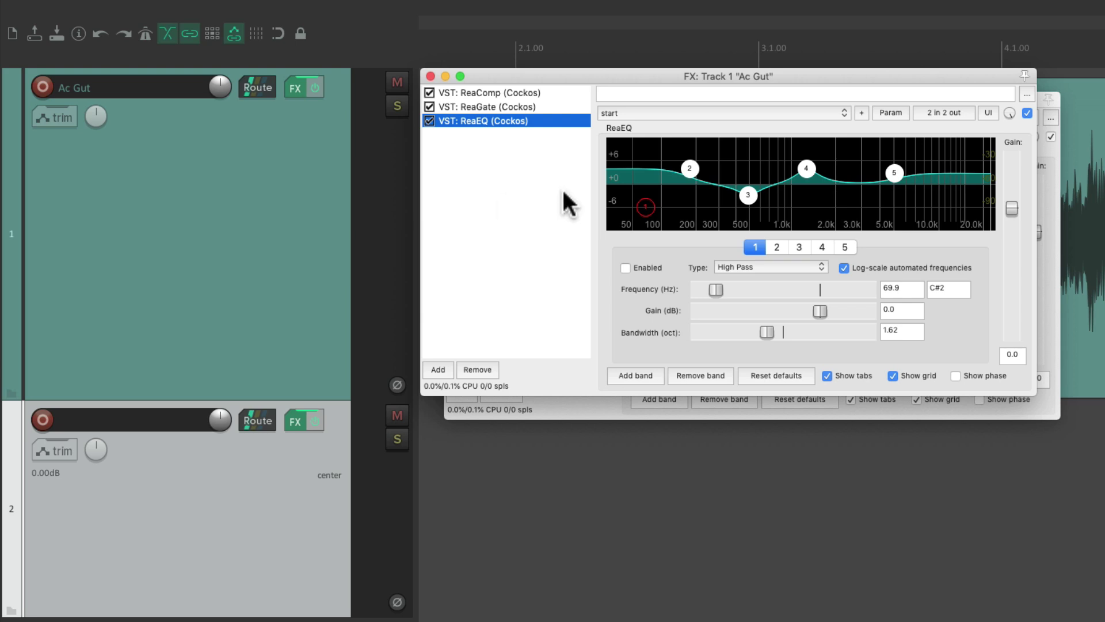
pyautogui.click(430, 75)
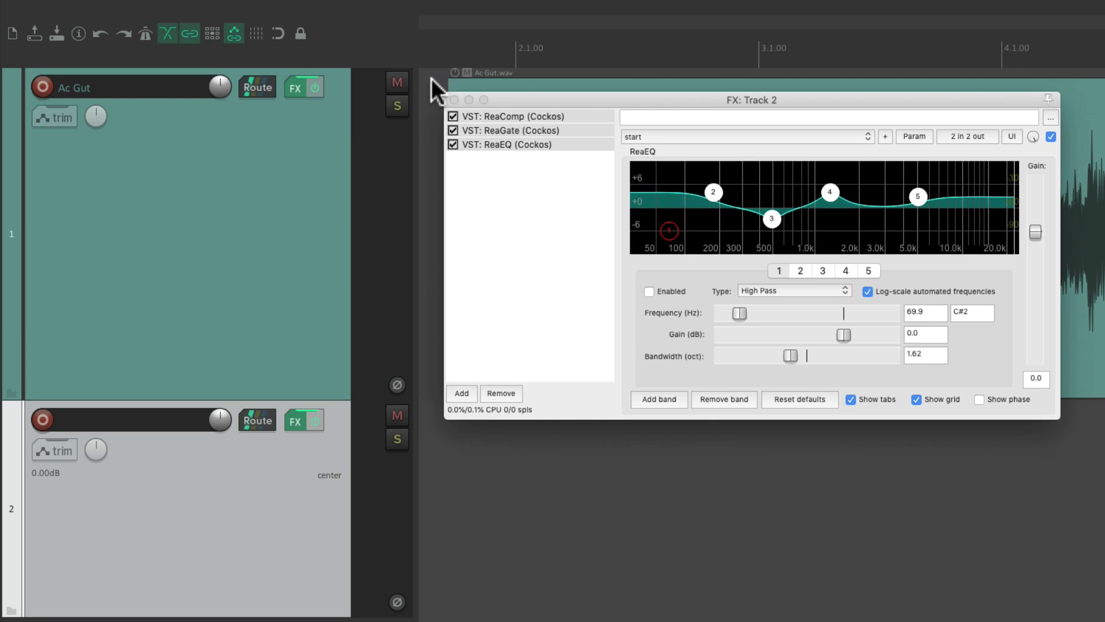
pyautogui.keyDown('alt'); pyautogui.click(294, 419); pyautogui.keyUp('alt')
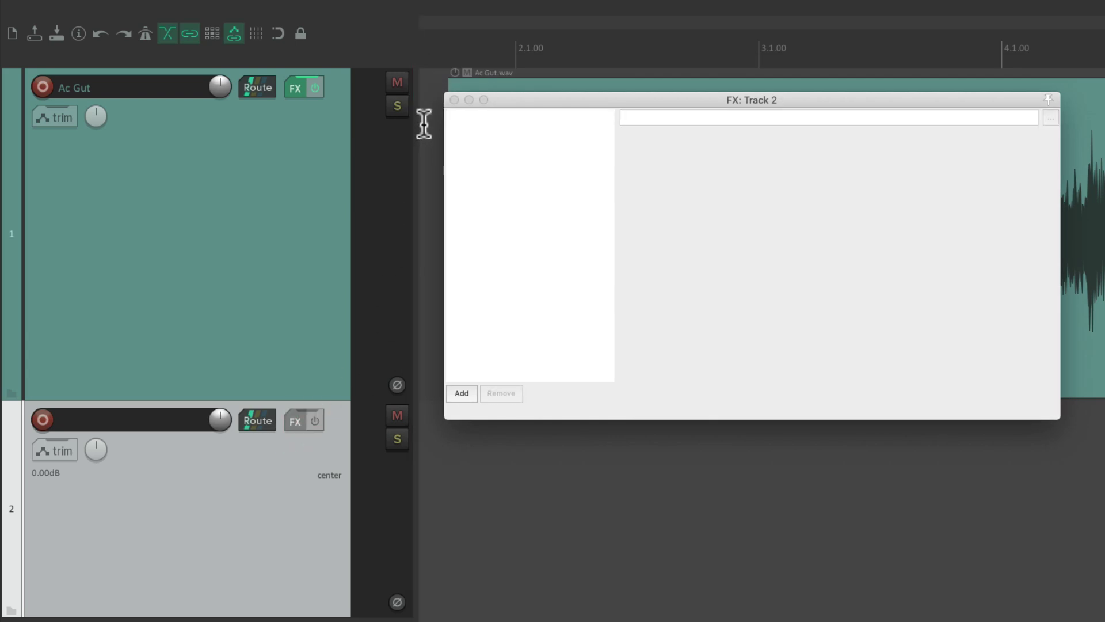
pyautogui.click(455, 100)
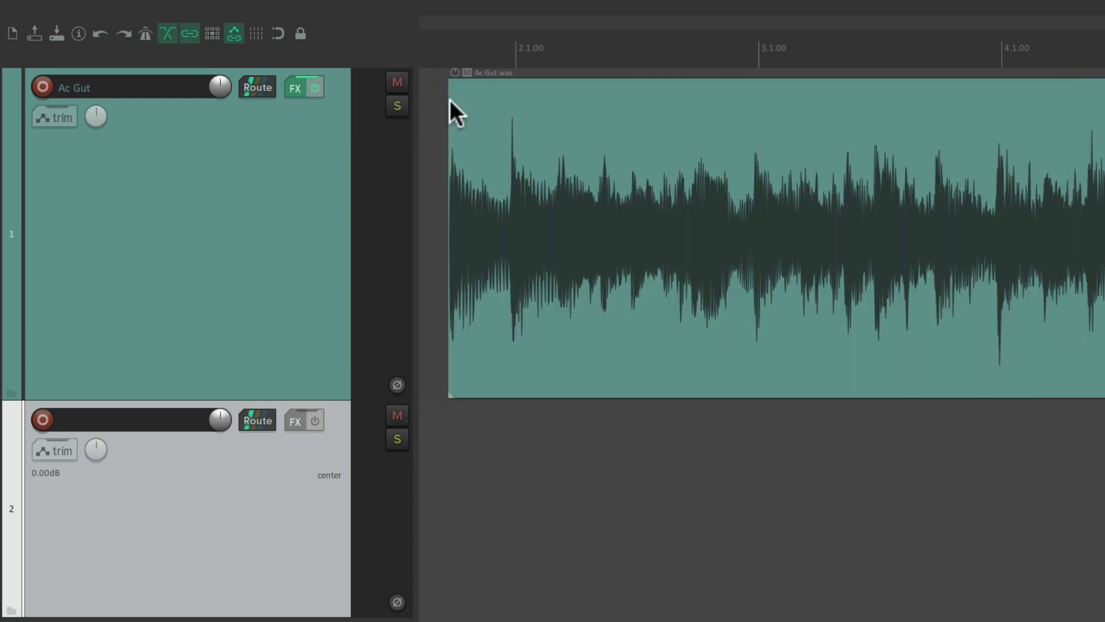
# Check Ac Gut's effects, and copy its entire FX chain to track 2 at once using the track's FX control
pyautogui.click(295, 86)
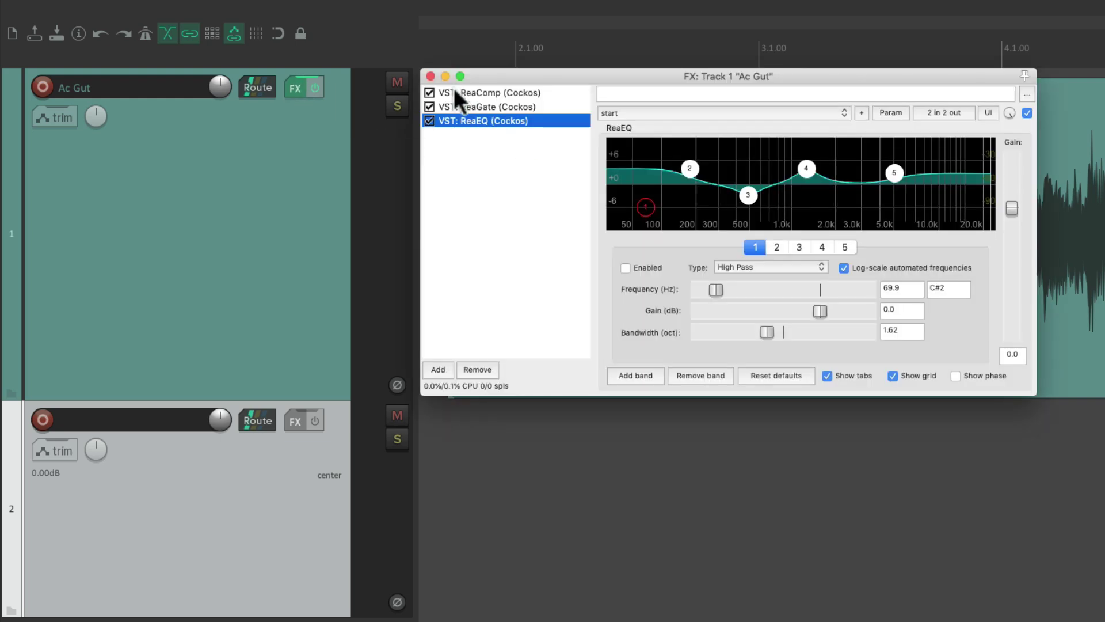
pyautogui.click(430, 76)
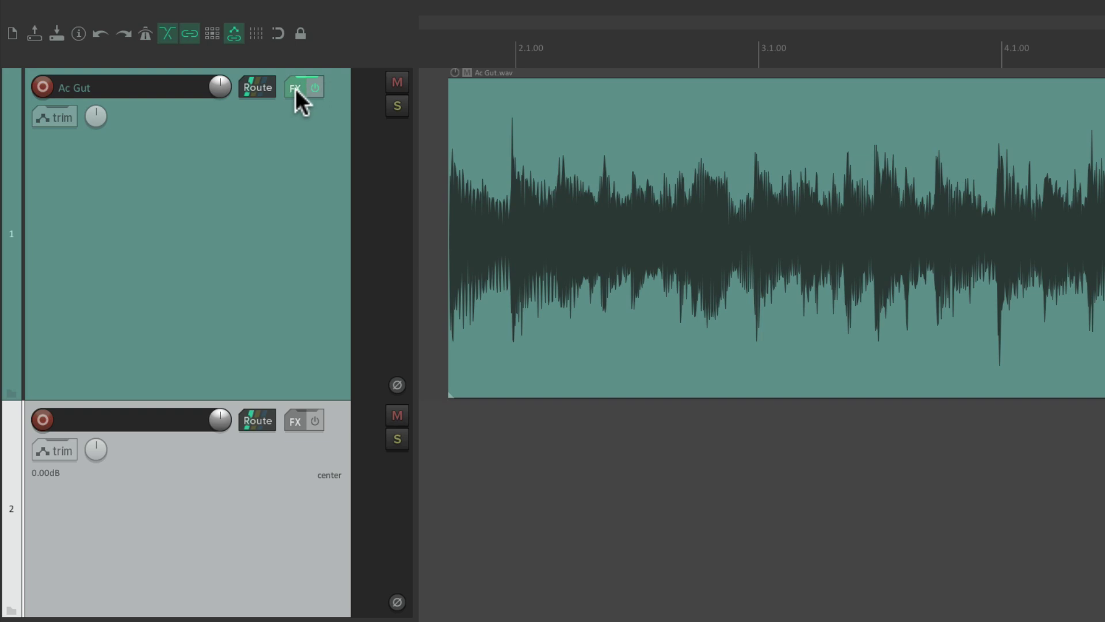
pyautogui.moveTo(296, 87); pyautogui.dragTo(318, 471)
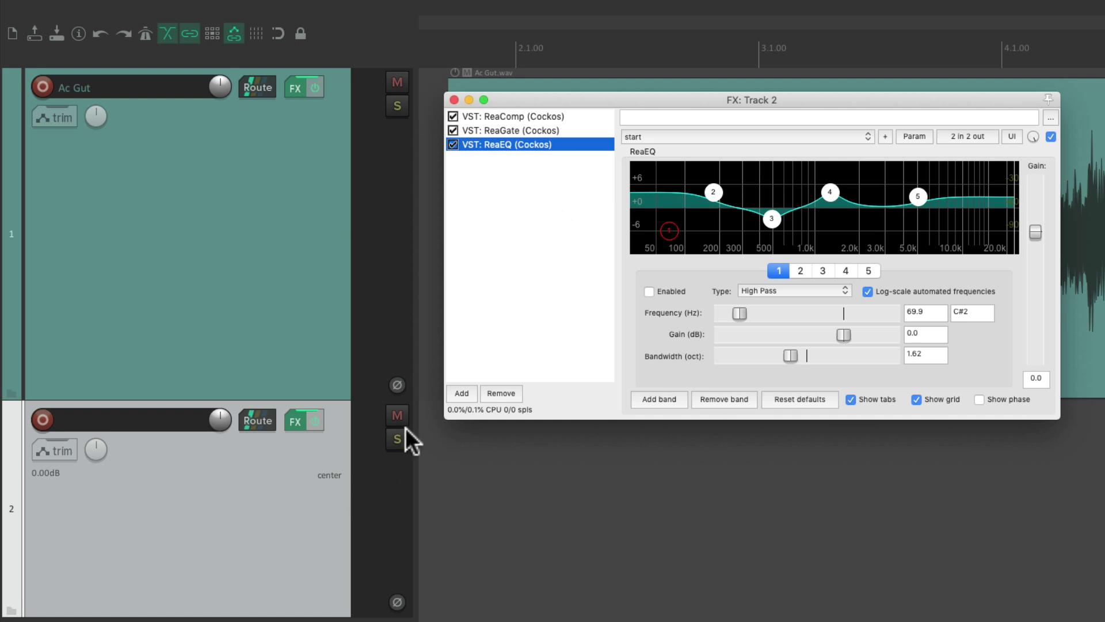
pyautogui.click(454, 99)
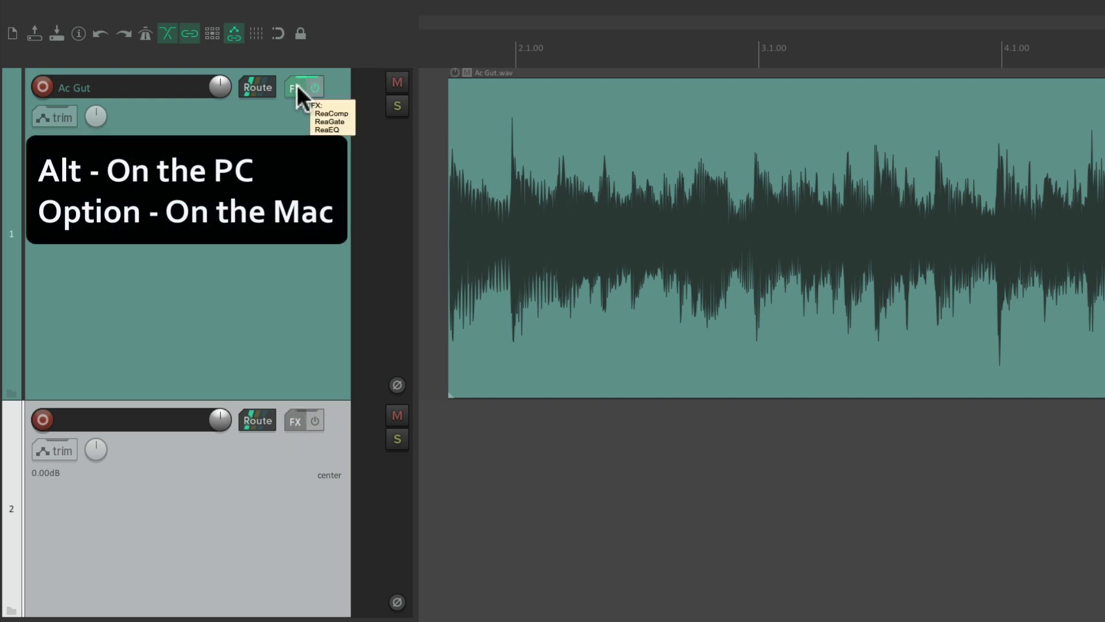
# Move the entire FX chain from Ac Gut to track 2, and copy it back to Ac Gut
pyautogui.moveTo(300, 85); pyautogui.dragTo(328, 469)
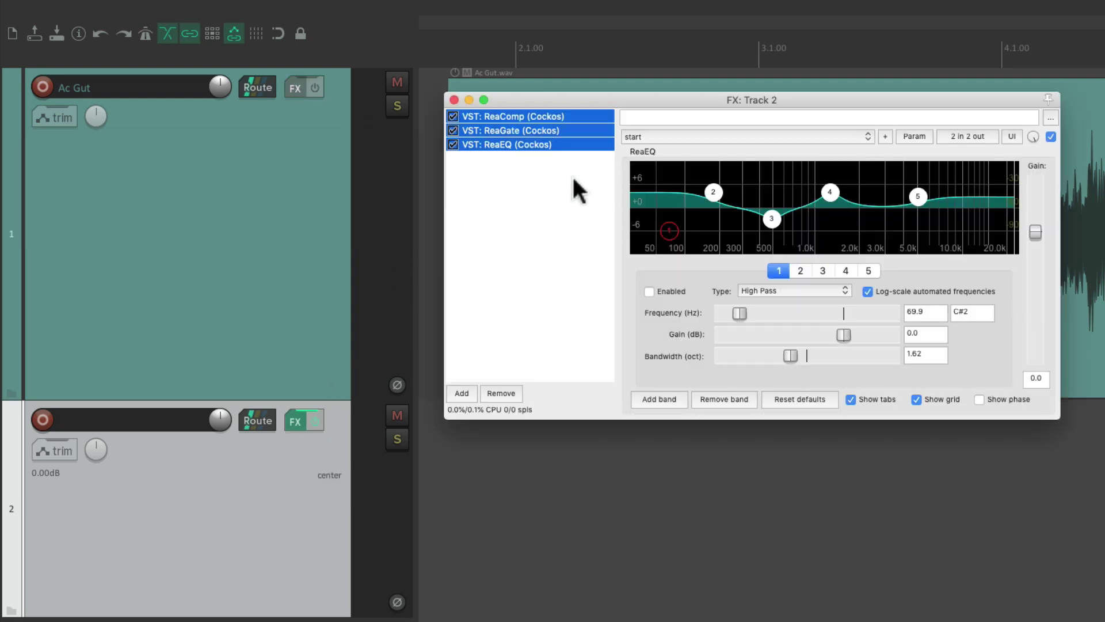
pyautogui.click(296, 89)
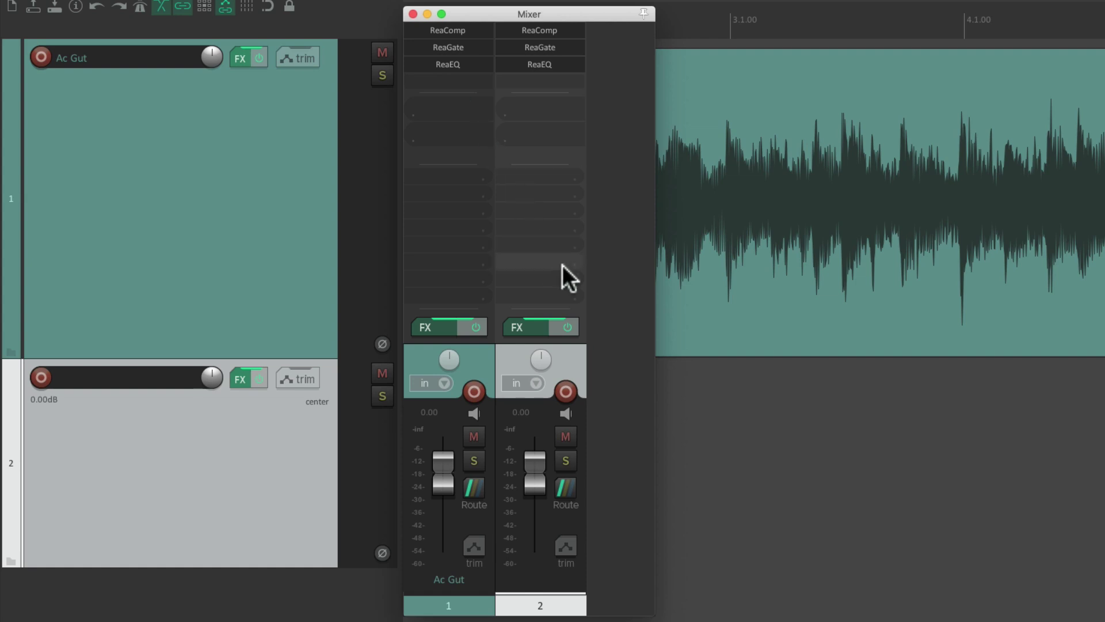
# Remove ReaEQ, ReaGate and ReaComp one by one from track 2's effect slots in the mixer
pyautogui.keyDown('alt'); pyautogui.click(552, 67); pyautogui.keyUp('alt')
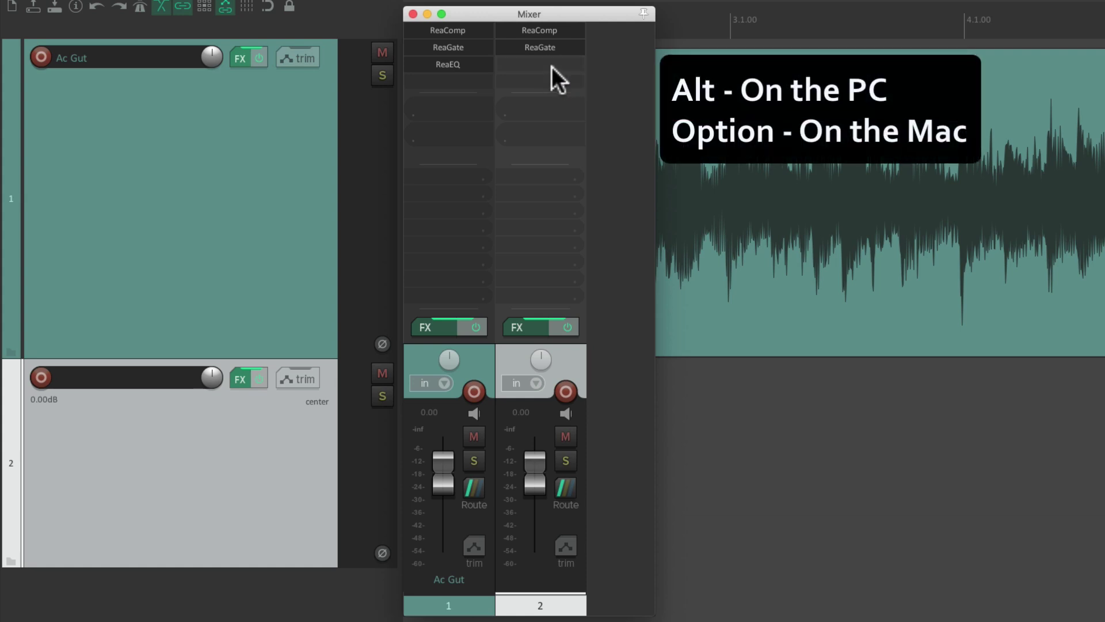
pyautogui.keyDown('alt'); pyautogui.click(545, 50); pyautogui.keyUp('alt')
pyautogui.keyDown('alt'); pyautogui.click(544, 30); pyautogui.keyUp('alt')
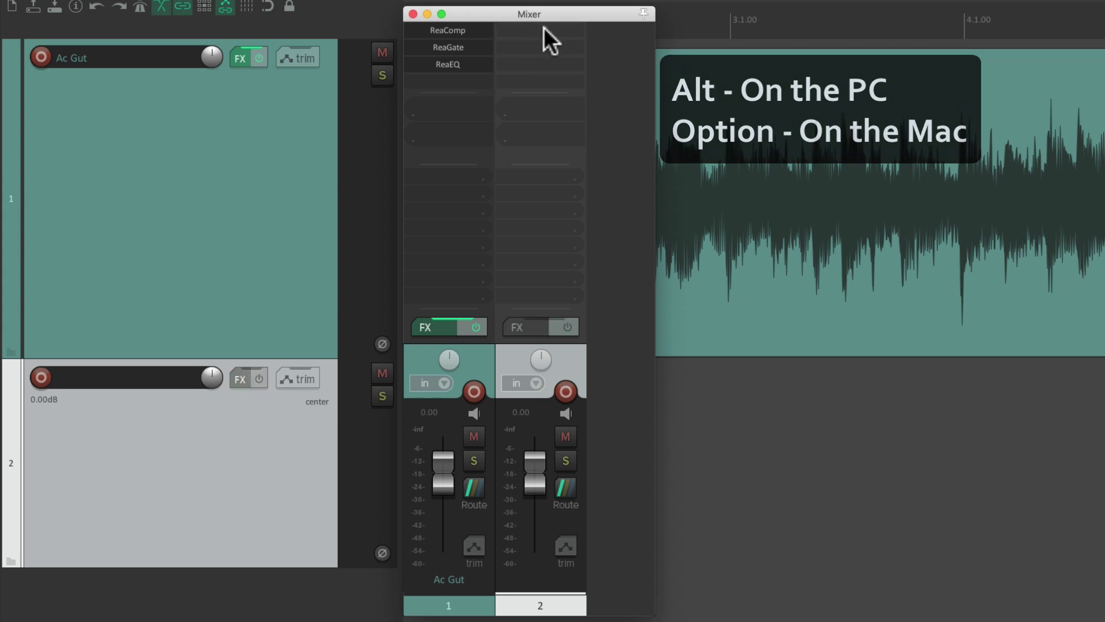
# View Ac Gut's ReaComp in a floating window opened from the mixer, and close it
pyautogui.click(469, 34)
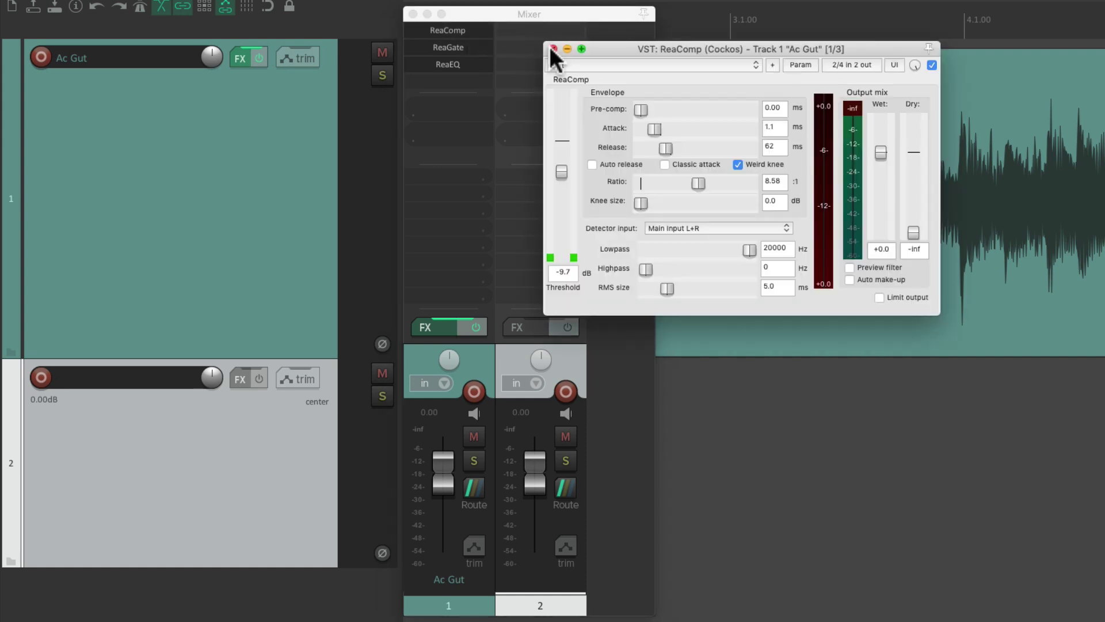
pyautogui.click(552, 48)
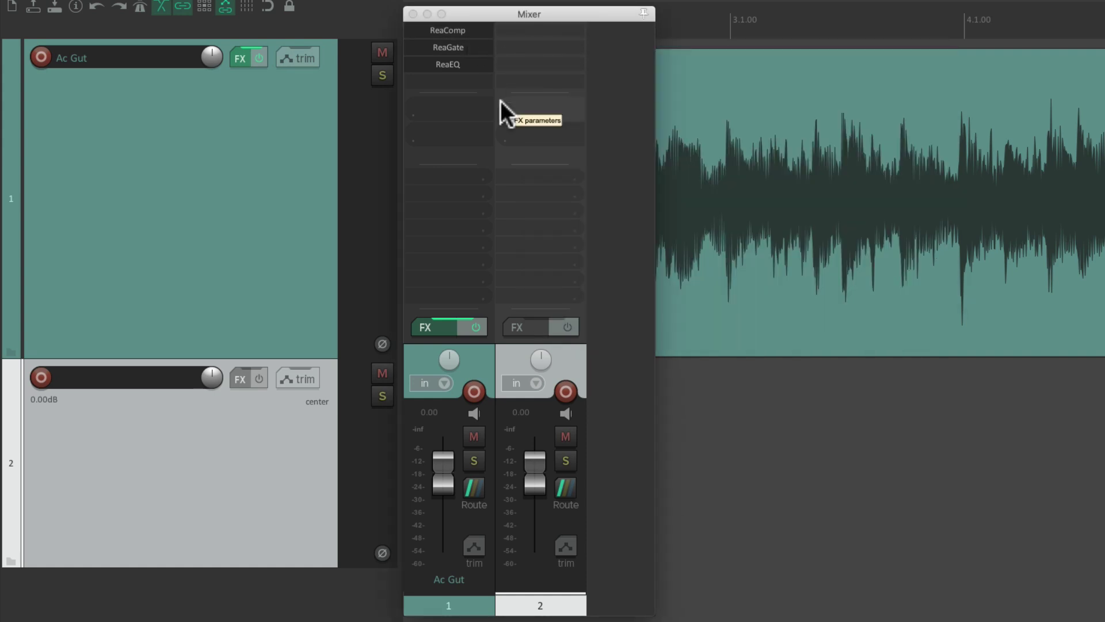
# Check Ac Gut's FX chain from the mixer and close it, and bypass and re-enable the whole chain
pyautogui.click(444, 326)
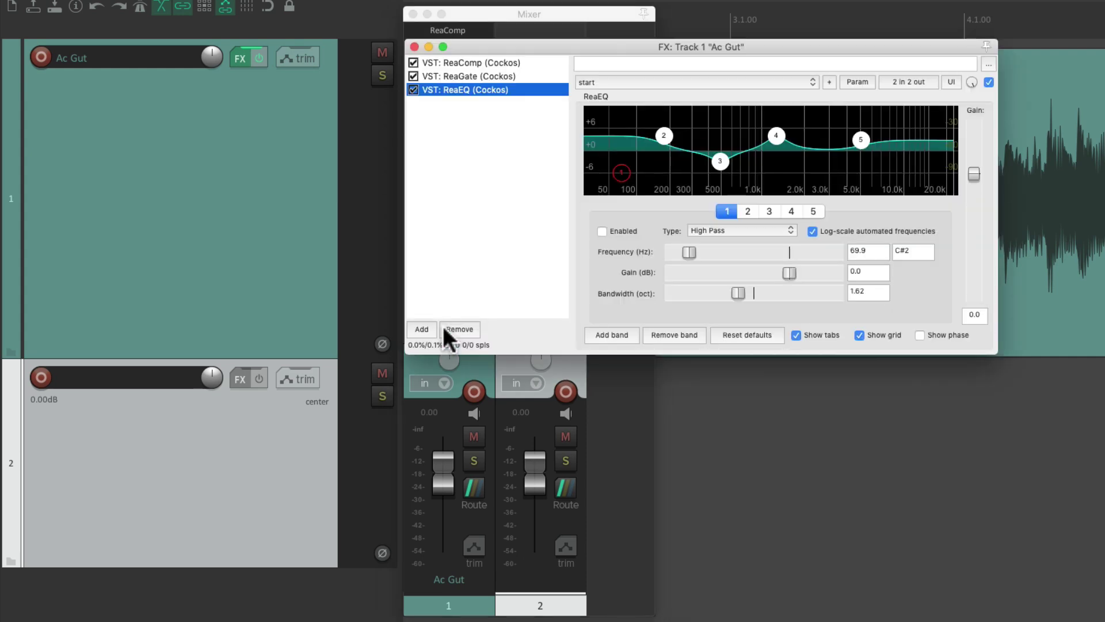
pyautogui.click(414, 47)
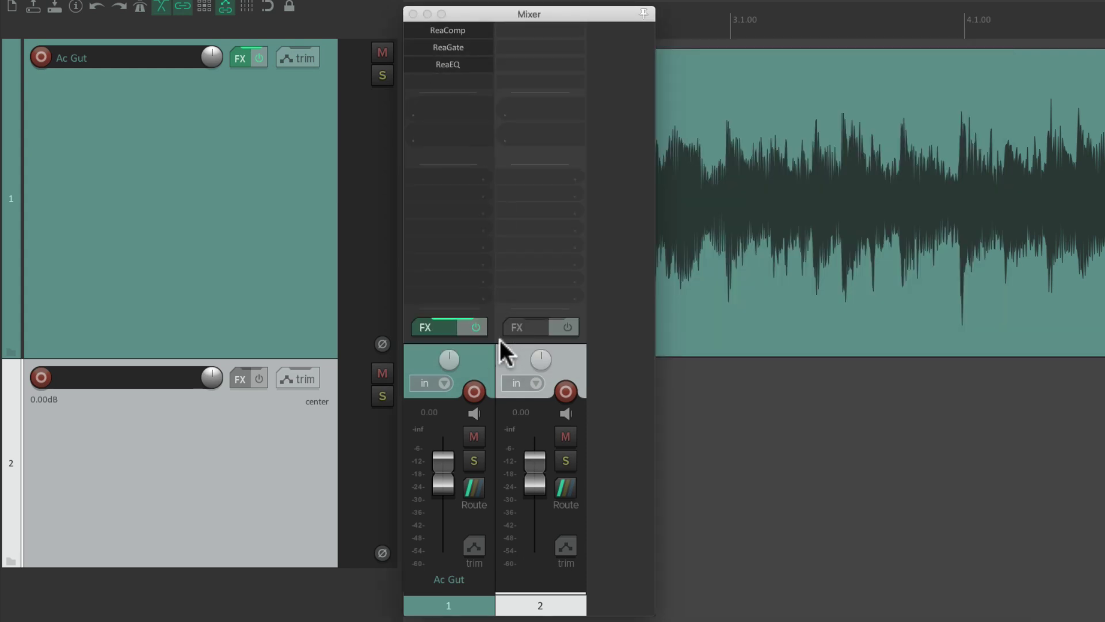
pyautogui.click(476, 326)
pyautogui.click(476, 327)
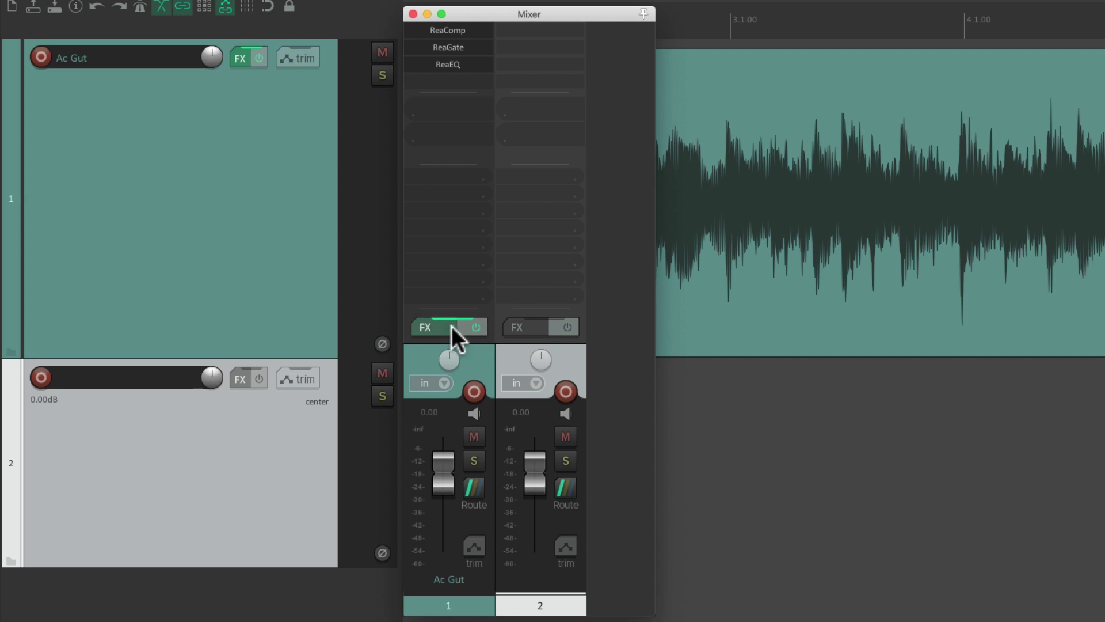
# Remove all of Ac Gut's effects at once in the mixer, and load the saved Best FX Chain onto the track
pyautogui.keyDown('alt'); pyautogui.click(447, 327); pyautogui.keyUp('alt')
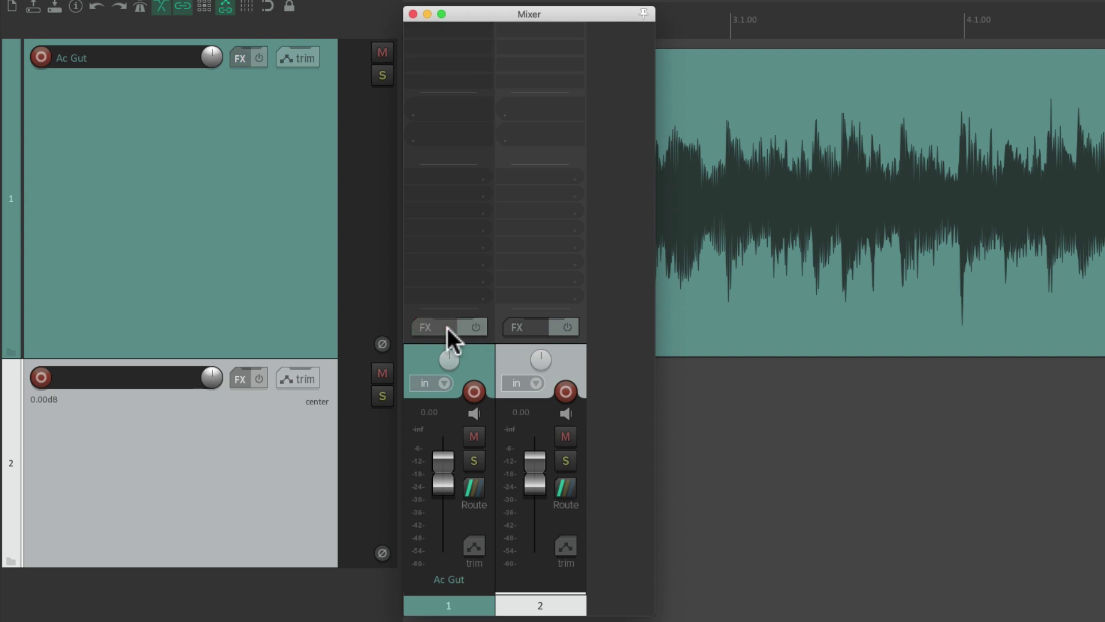
pyautogui.rightClick(447, 327)
pyautogui.moveTo(434, 385)
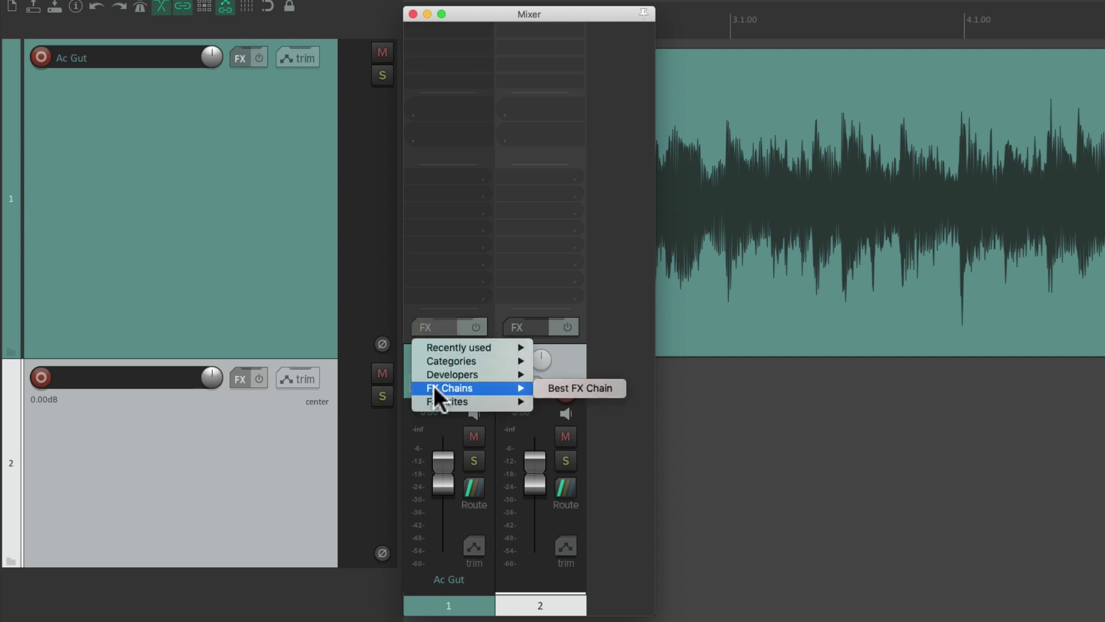
pyautogui.click(565, 388)
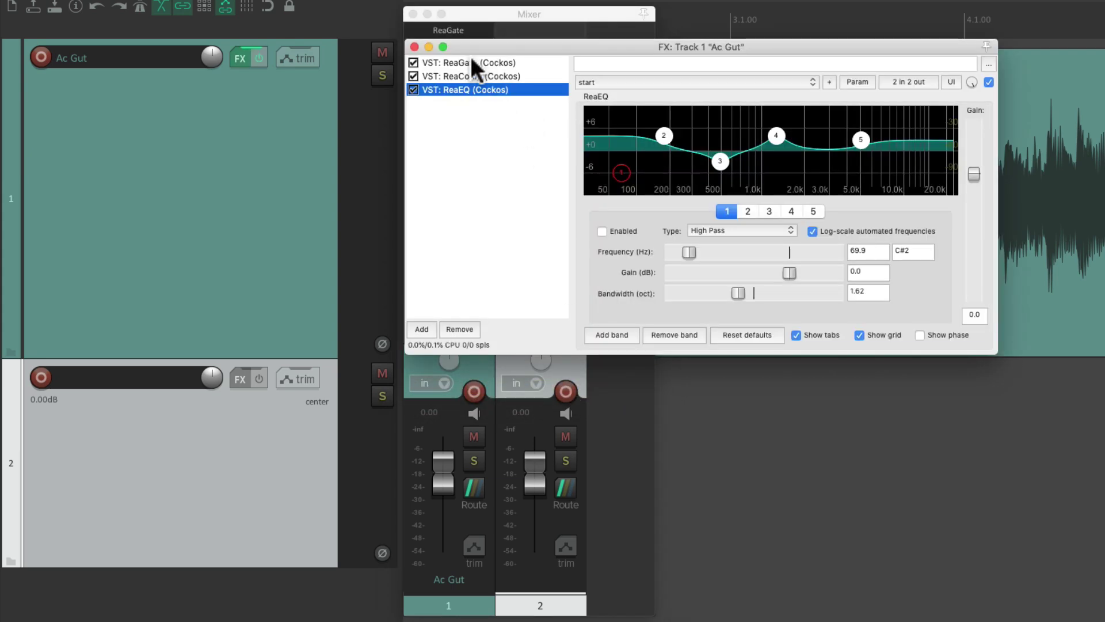
pyautogui.click(414, 46)
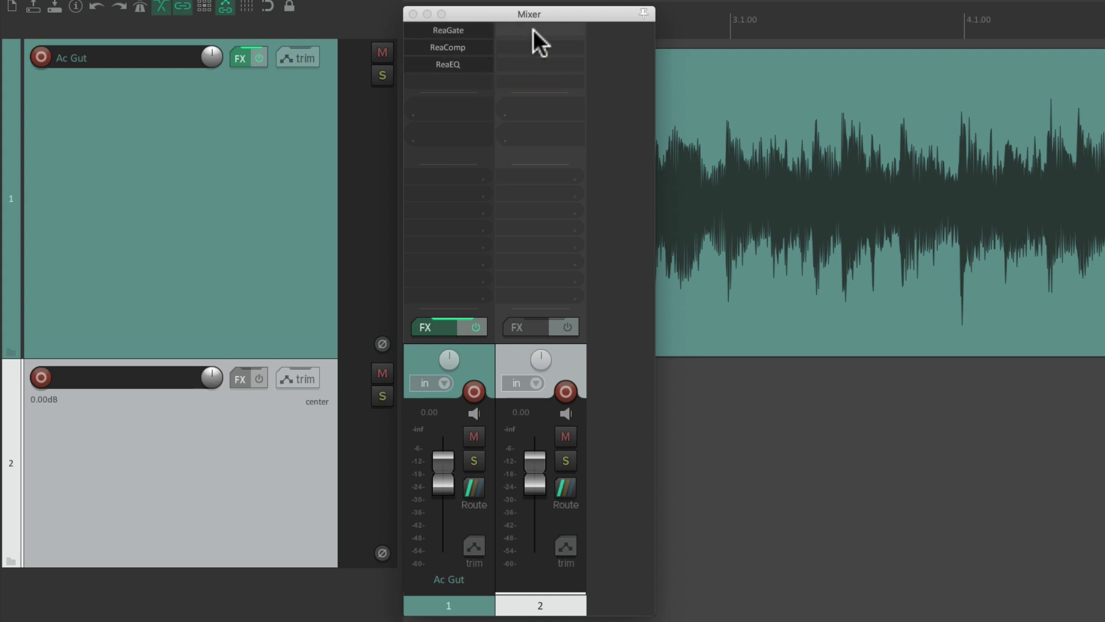
# Copy Ac Gut's effects individually to track 2's effect slots in the mixer, and remove the copies one by one
pyautogui.moveTo(473, 26); pyautogui.dragTo(545, 35)
pyautogui.moveTo(455, 47); pyautogui.dragTo(540, 65)
pyautogui.keyDown('alt'); pyautogui.click(554, 65); pyautogui.keyUp('alt')
pyautogui.keyDown('alt'); pyautogui.click(548, 48); pyautogui.keyUp('alt')
pyautogui.keyDown('alt'); pyautogui.click(548, 32); pyautogui.keyUp('alt')
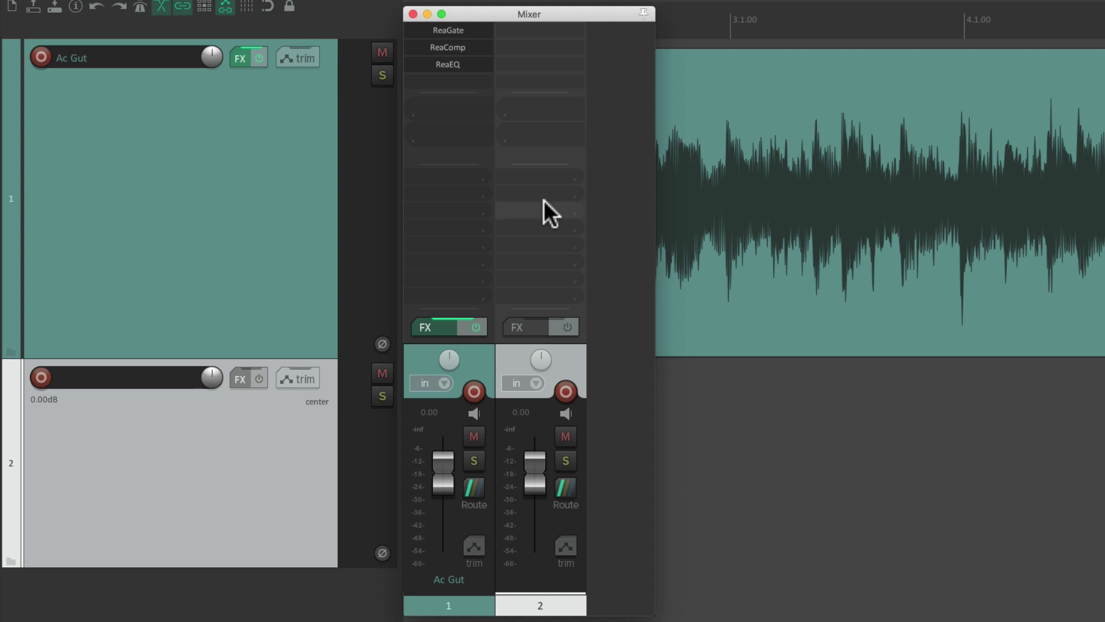
# Copy Ac Gut's entire FX chain to track 2 in the mixer, and remove ReaEQ, ReaComp and ReaGate from track 2
pyautogui.moveTo(441, 322); pyautogui.dragTo(526, 341)
pyautogui.click(437, 69)
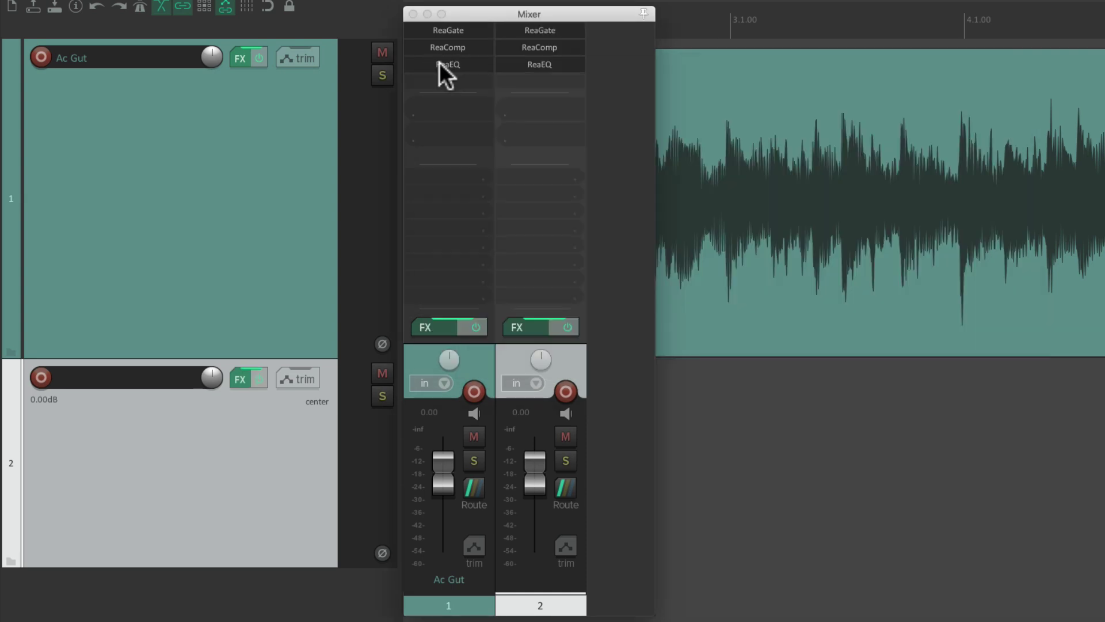
pyautogui.keyDown('alt'); pyautogui.click(520, 63); pyautogui.keyUp('alt')
pyautogui.keyDown('alt'); pyautogui.click(521, 49); pyautogui.keyUp('alt')
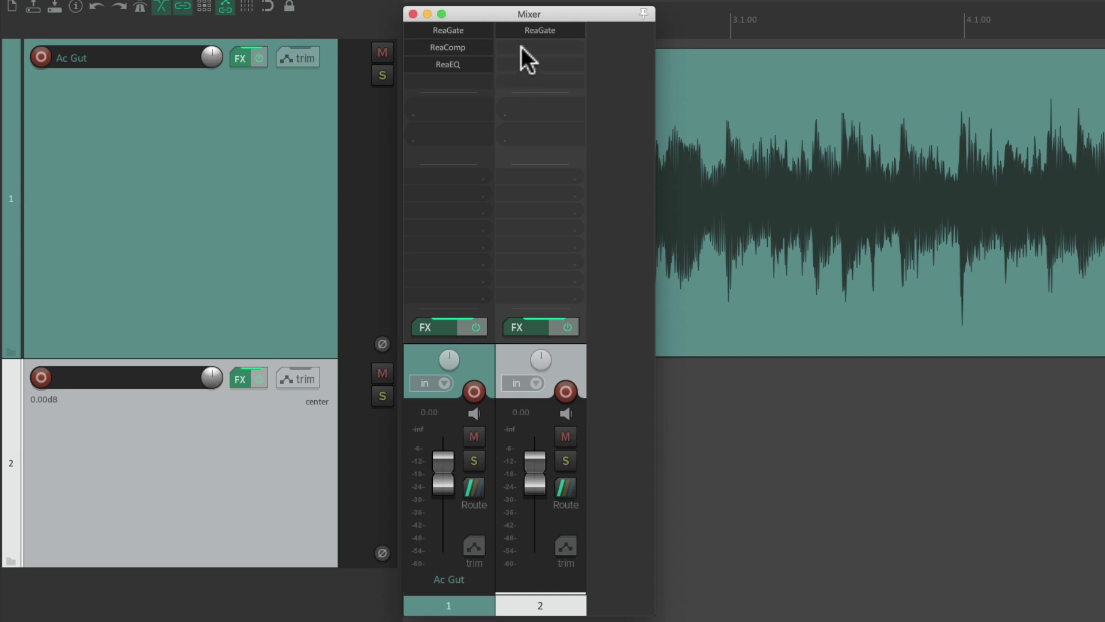
pyautogui.keyDown('alt'); pyautogui.click(523, 32); pyautogui.keyUp('alt')
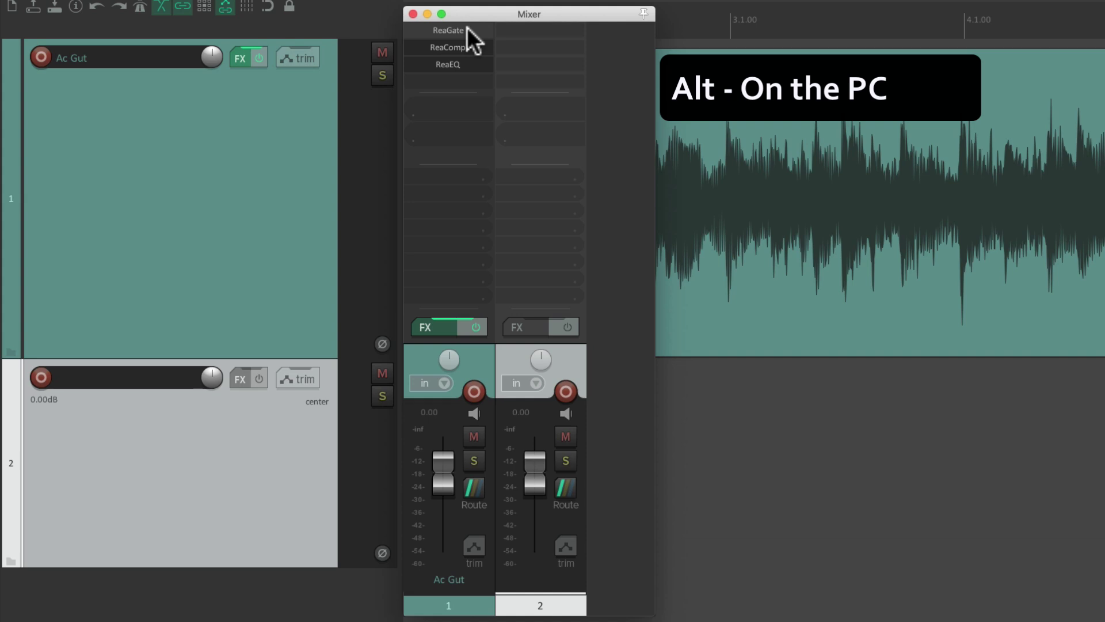
# Move ReaGate, ReaComp and ReaEQ from Ac Gut to track 2's effect slots in the mixer
pyautogui.moveTo(468, 30); pyautogui.dragTo(547, 115)
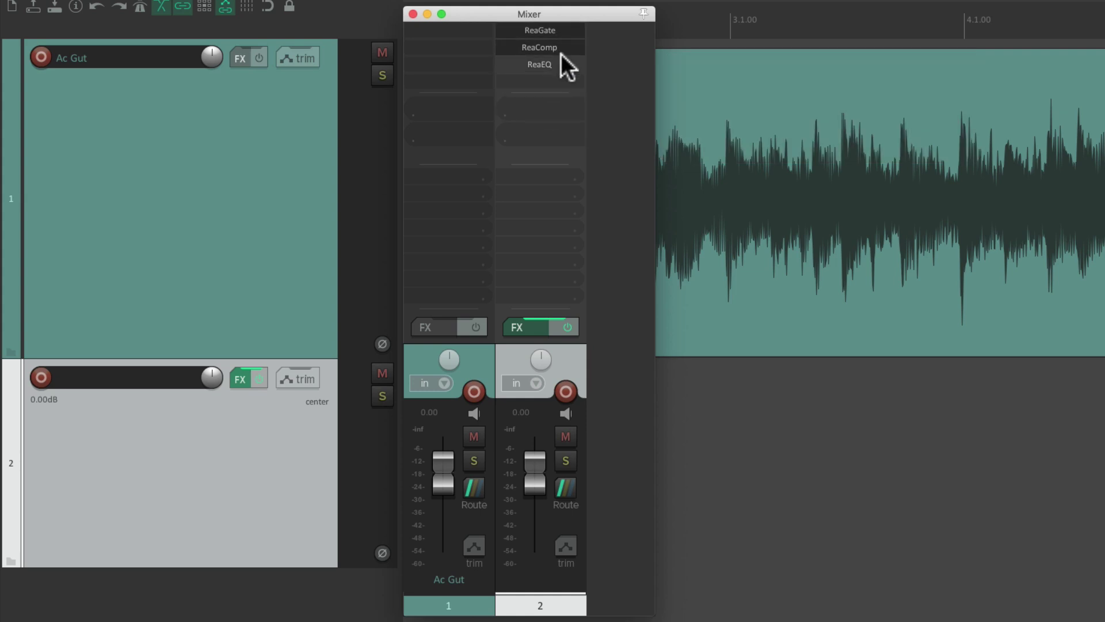
# Bypass and re-enable track 2's ReaGate, ReaComp and ReaEQ individually in the mixer, and do the same with its entire FX chain
pyautogui.press('shift')
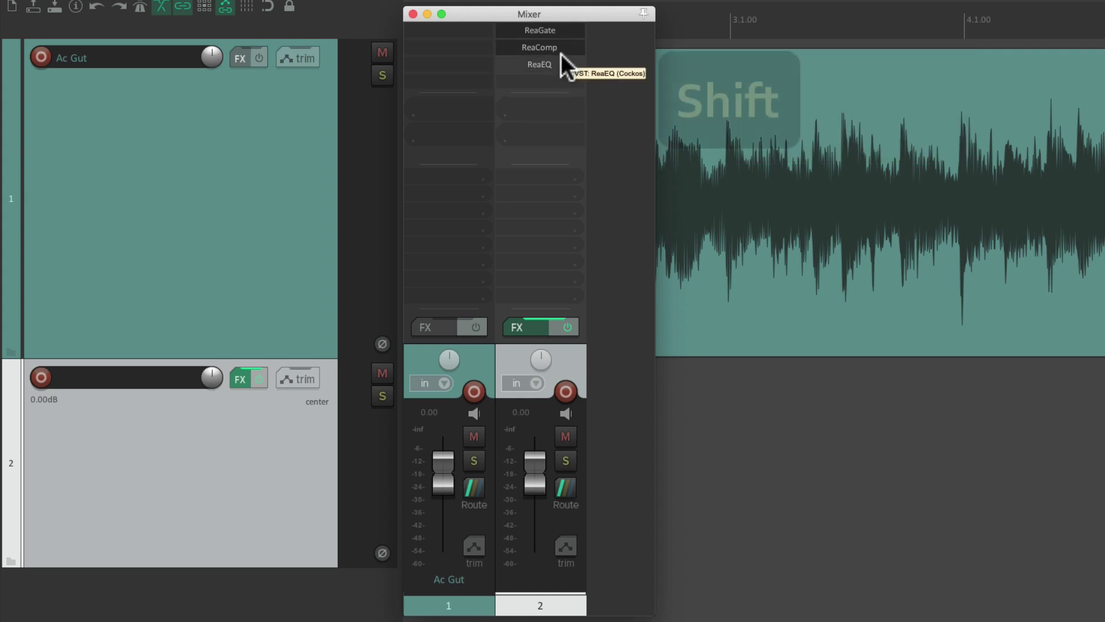
pyautogui.keyDown('shift'); pyautogui.click(567, 32); pyautogui.keyUp('shift')
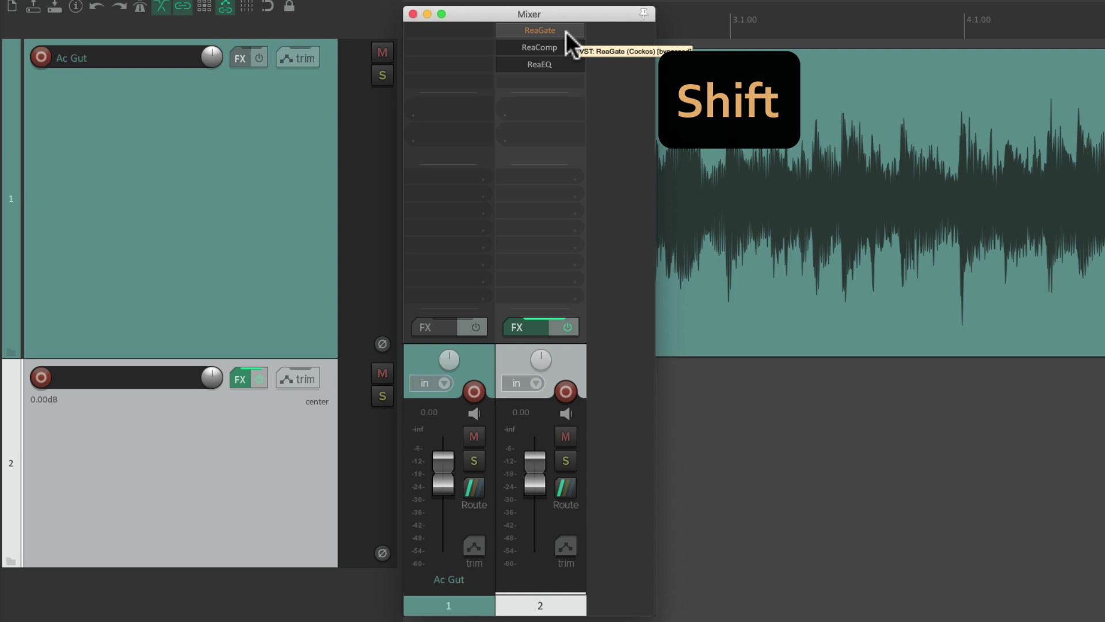
pyautogui.keyDown('shift'); pyautogui.click(560, 47); pyautogui.keyUp('shift')
pyautogui.keyDown('shift'); pyautogui.click(565, 64); pyautogui.keyUp('shift')
pyautogui.keyDown('shift'); pyautogui.click(565, 62); pyautogui.keyUp('shift')
pyautogui.keyDown('shift'); pyautogui.click(566, 47); pyautogui.keyUp('shift')
pyautogui.keyDown('shift'); pyautogui.click(565, 32); pyautogui.keyUp('shift')
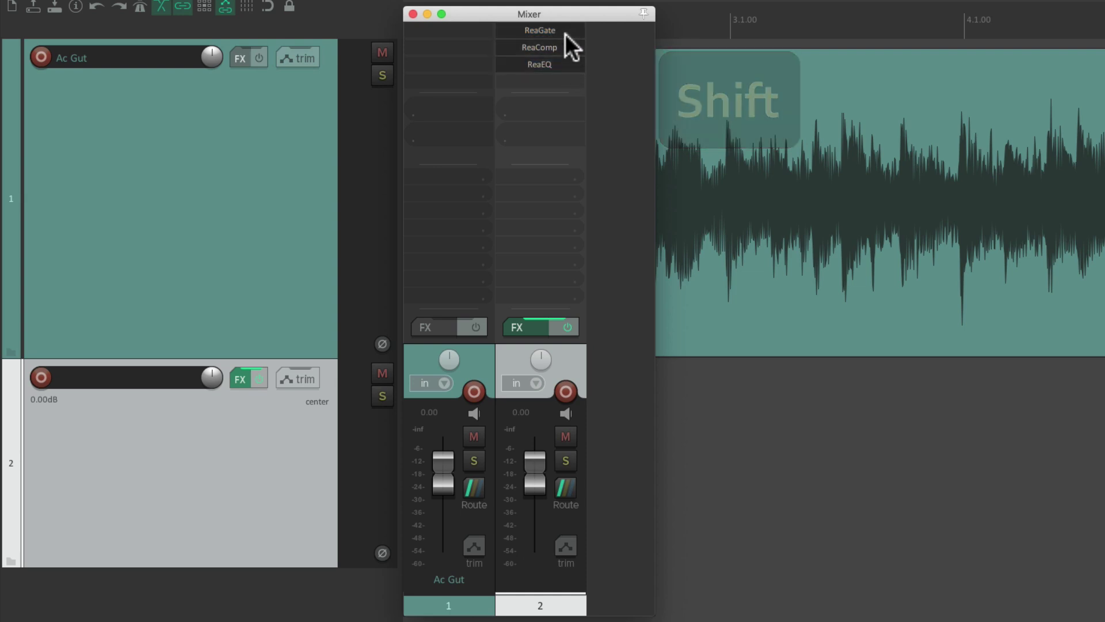
pyautogui.click(568, 327)
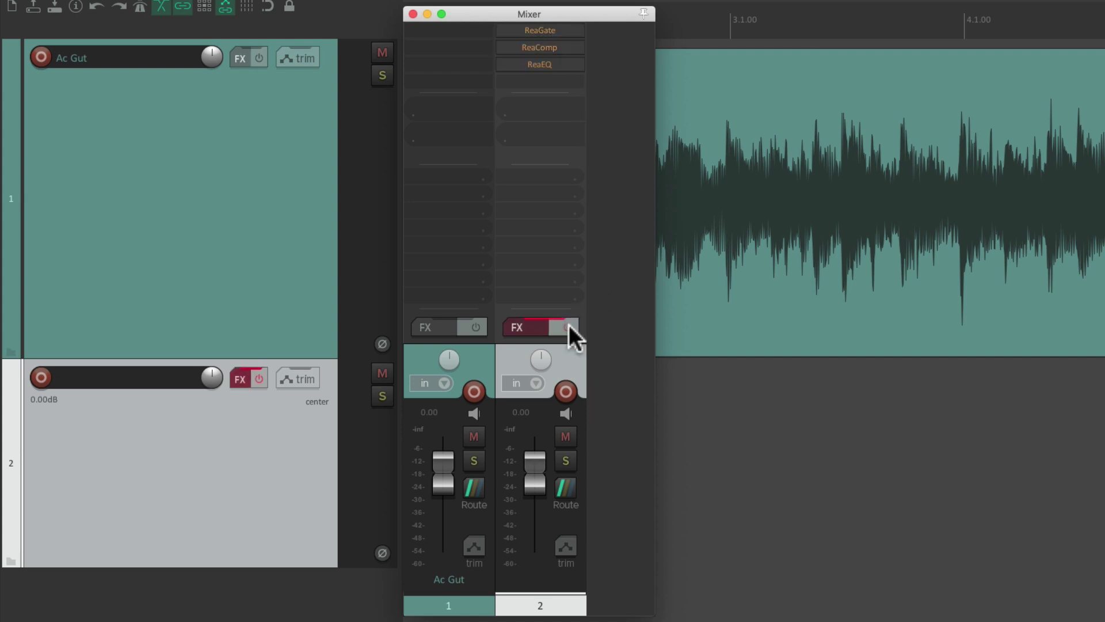
pyautogui.click(568, 327)
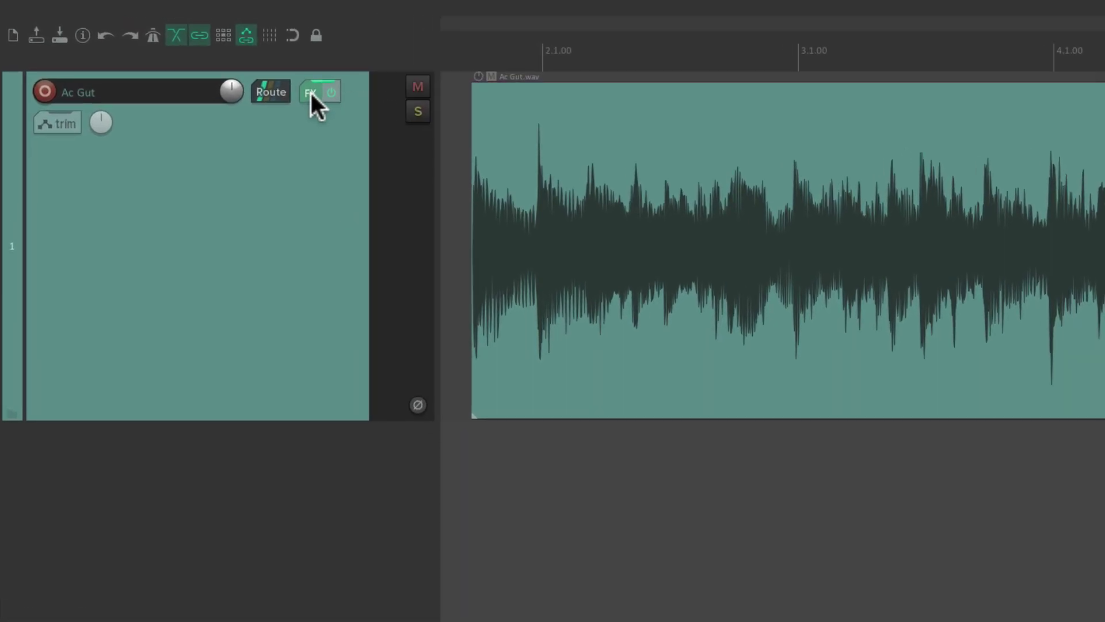
# Look through ReaGate and ReaComp in Ac Gut's track FX chain, and close the FX window
pyautogui.click(229, 68)
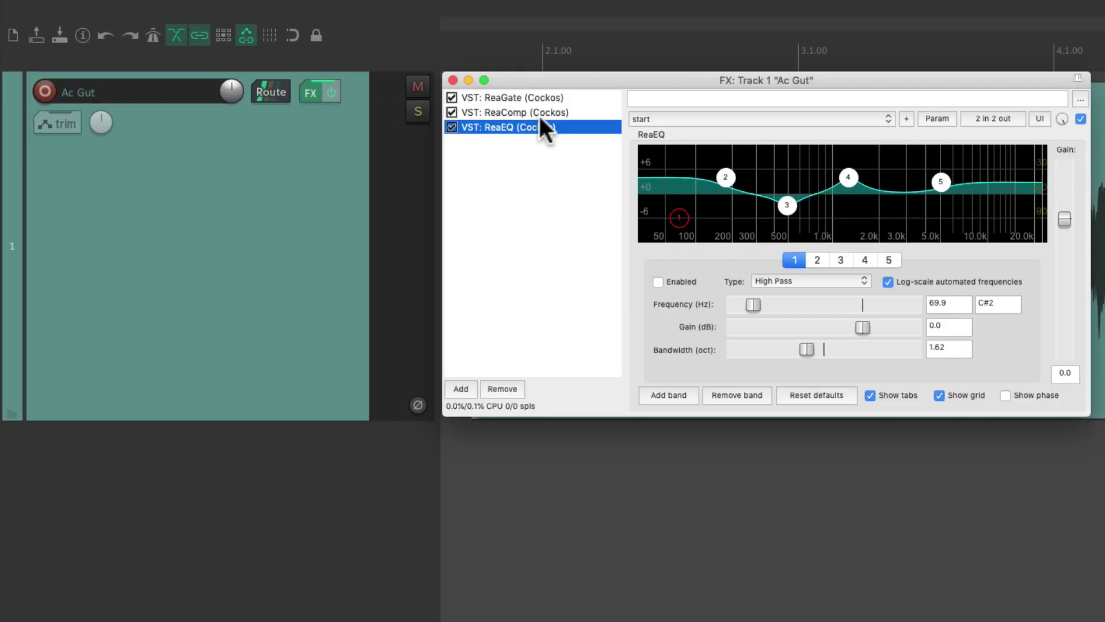
pyautogui.click(589, 97)
pyautogui.click(591, 112)
pyautogui.click(590, 134)
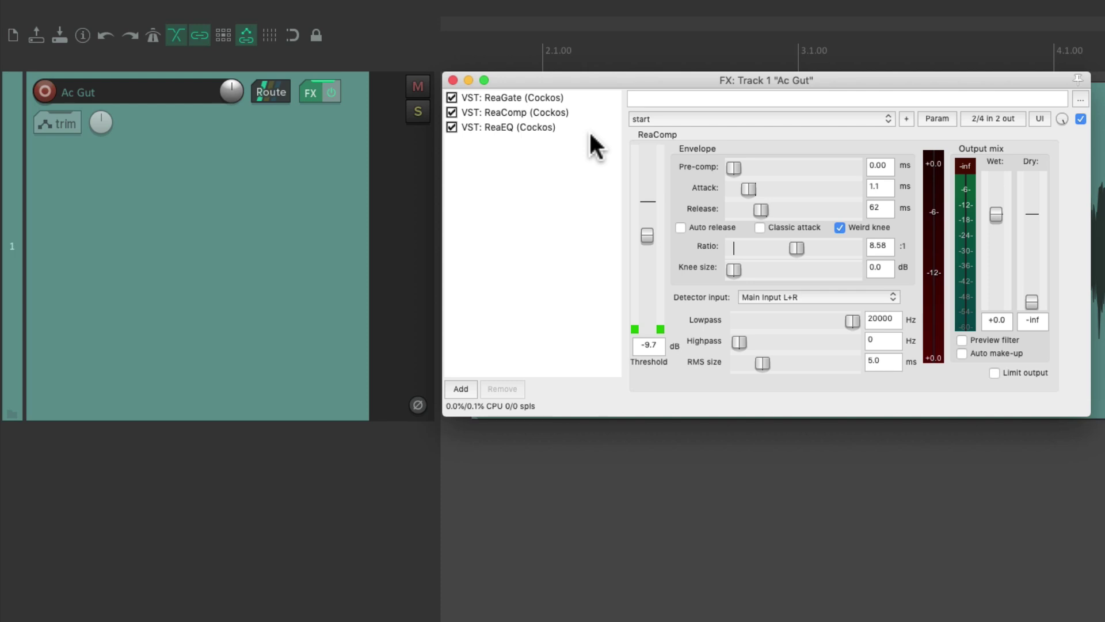
pyautogui.click(453, 80)
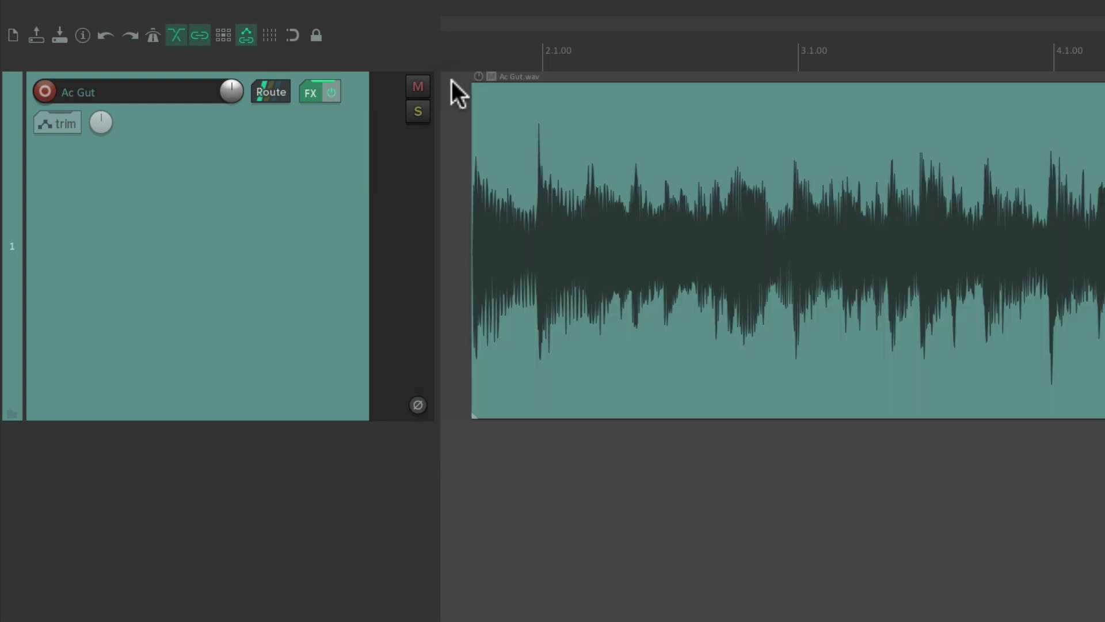
# Arm Ac Gut for recording and add ReaDelay from the Cockos plug-ins to its input FX chain
pyautogui.click(50, 93)
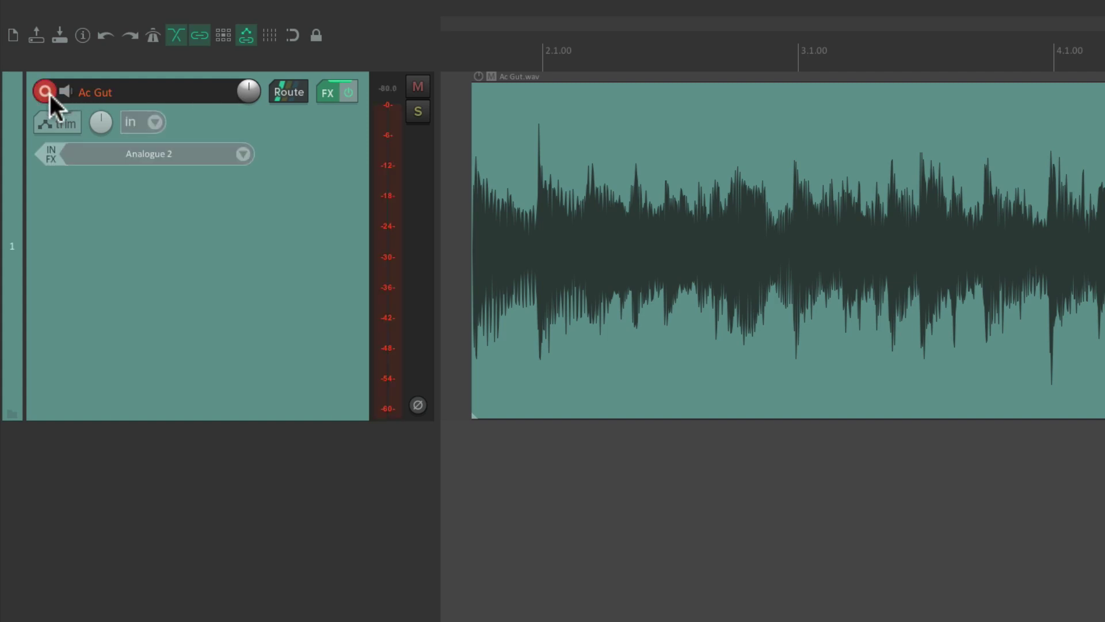
pyautogui.click(50, 162)
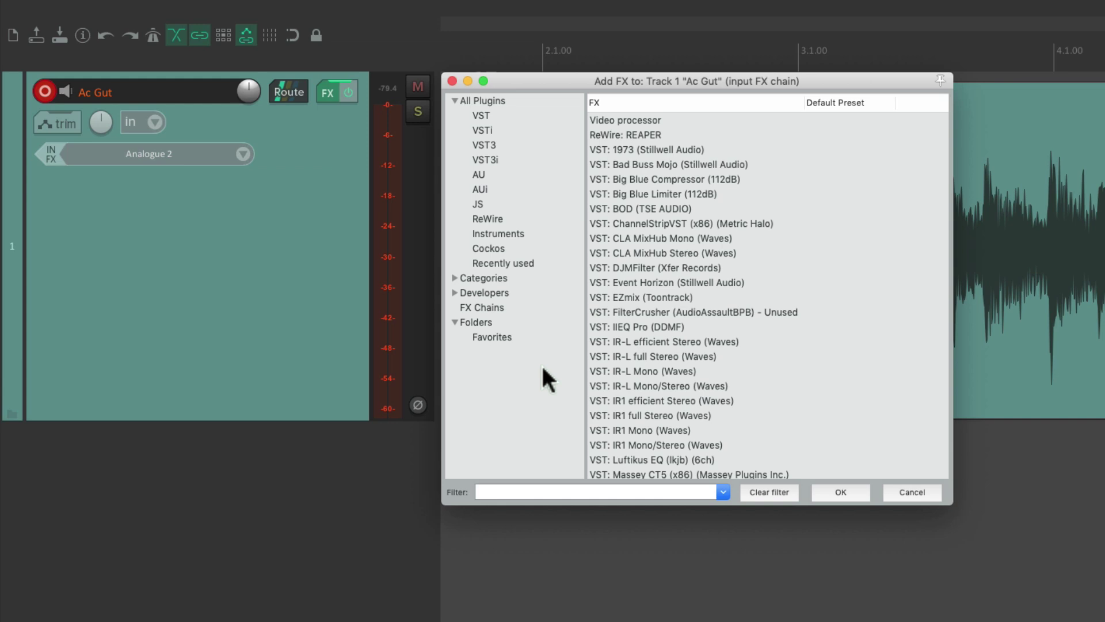
pyautogui.click(543, 249)
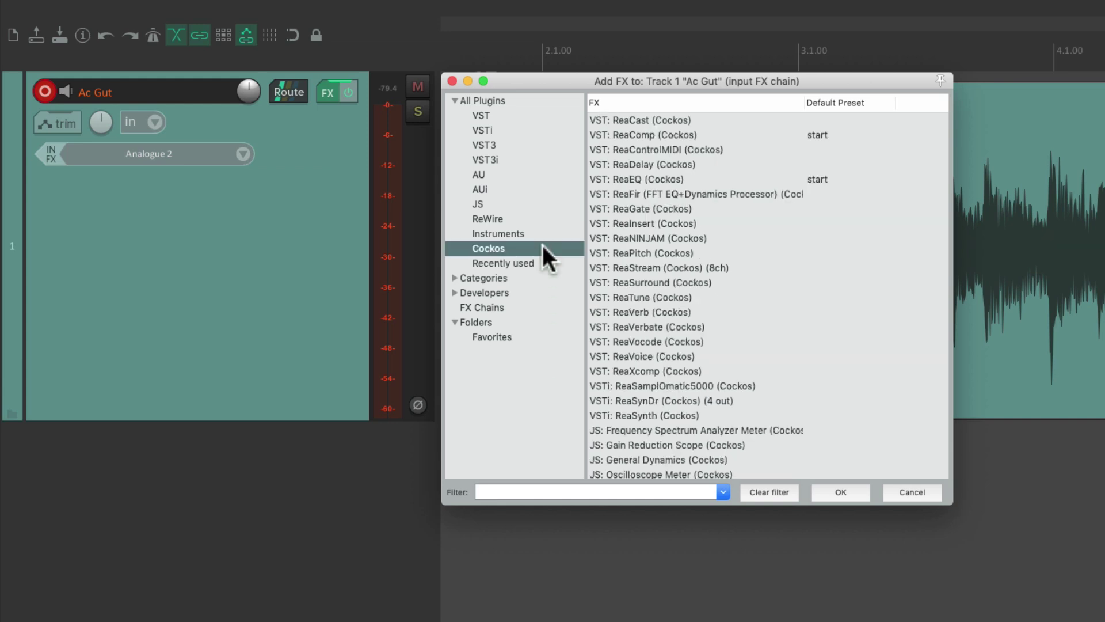
pyautogui.doubleClick(662, 164)
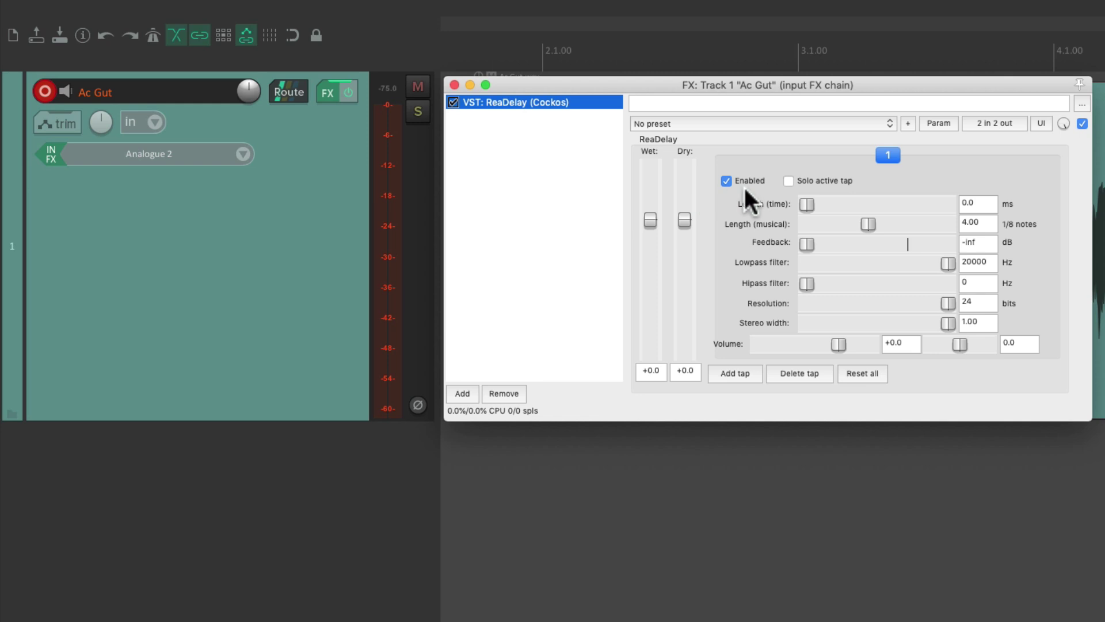
pyautogui.click(330, 91)
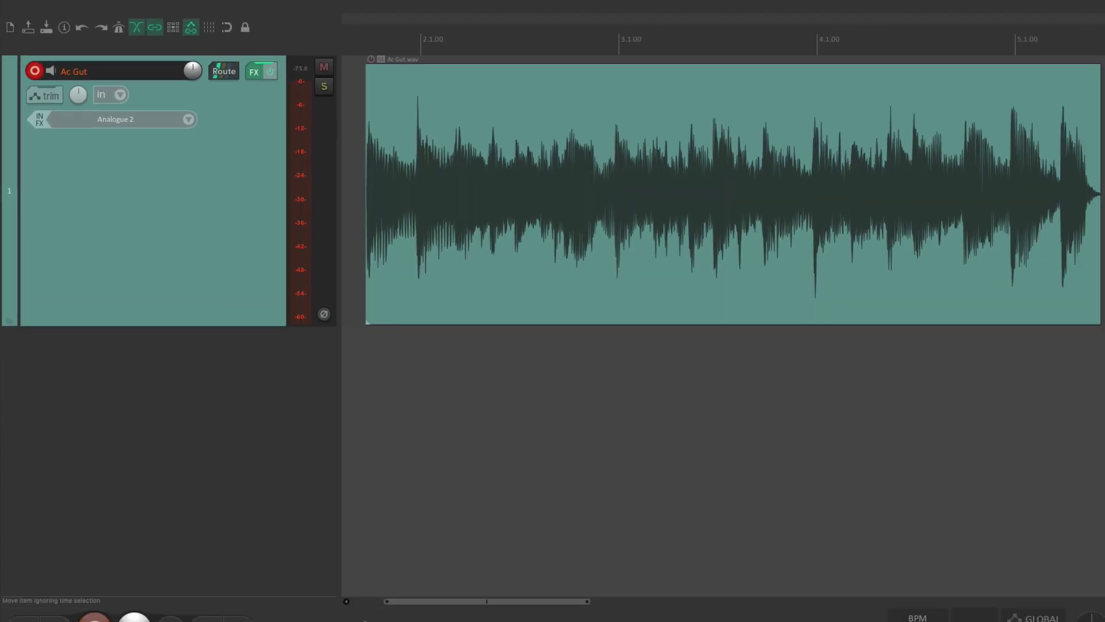